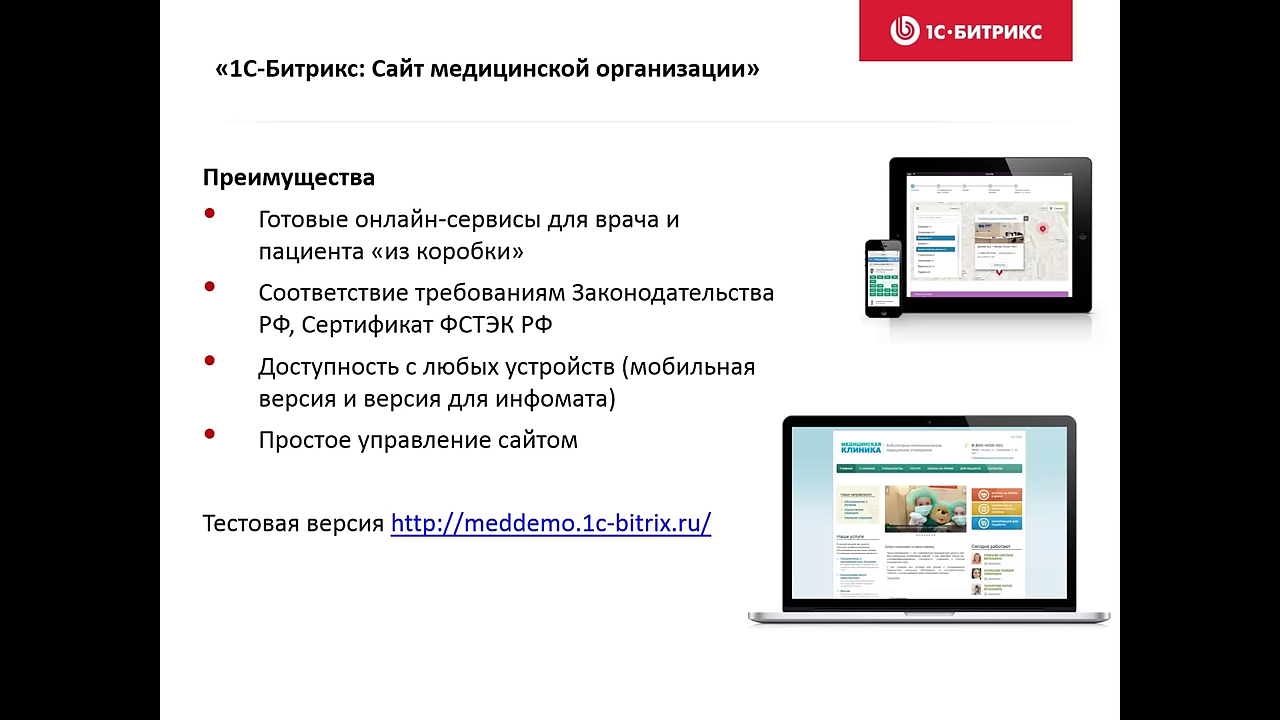
Advance the slideshow past the legislation, online-services and branch-map slides to Онлайн-регистратура
click(84, 328)
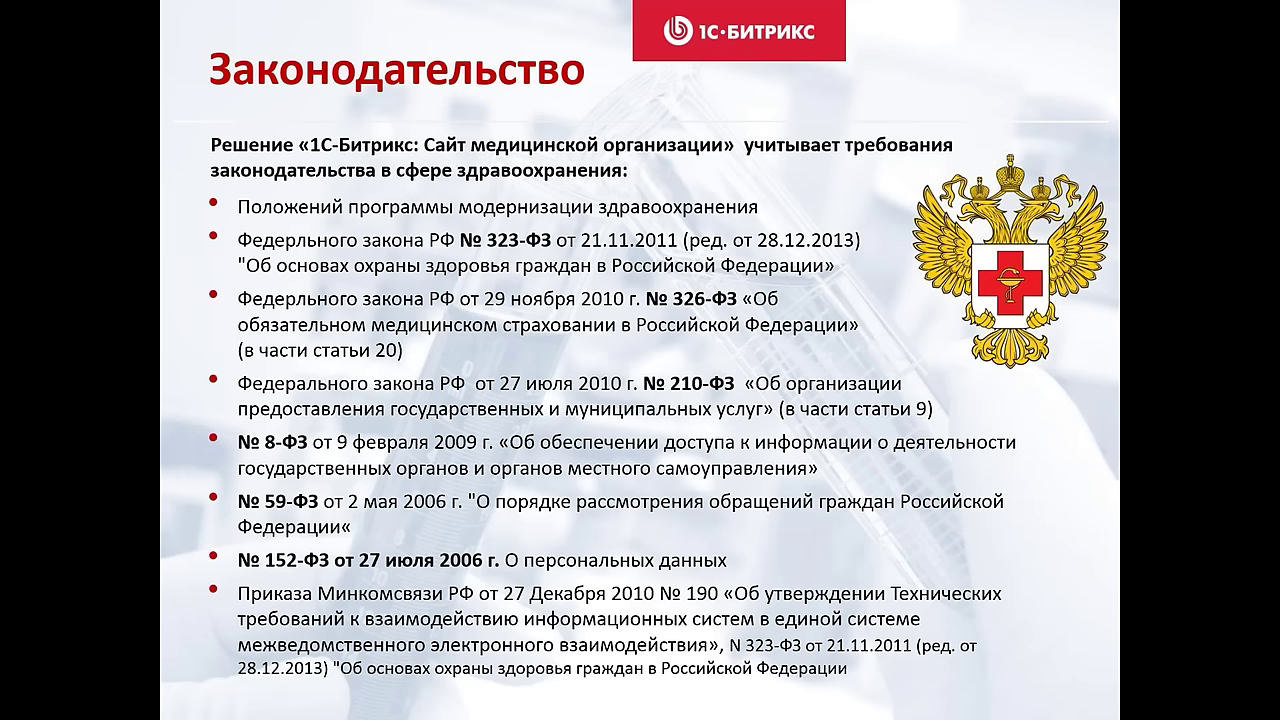
key(Right)
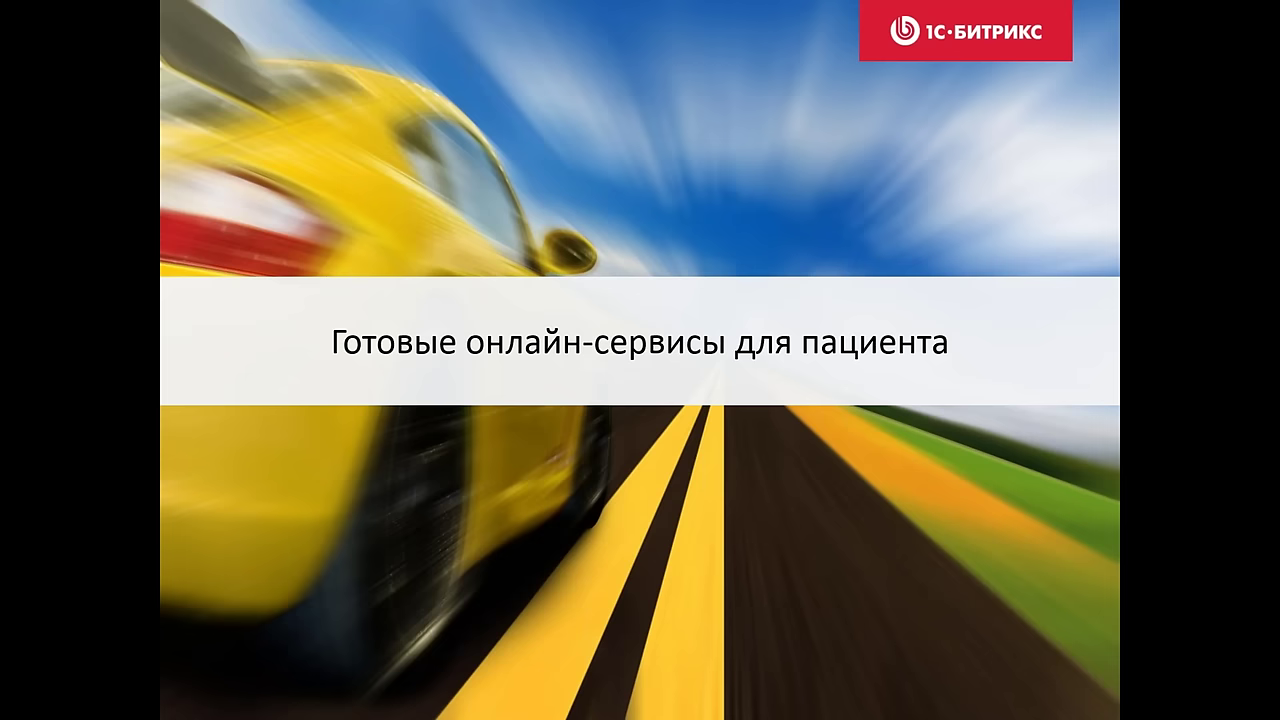
key(Right)
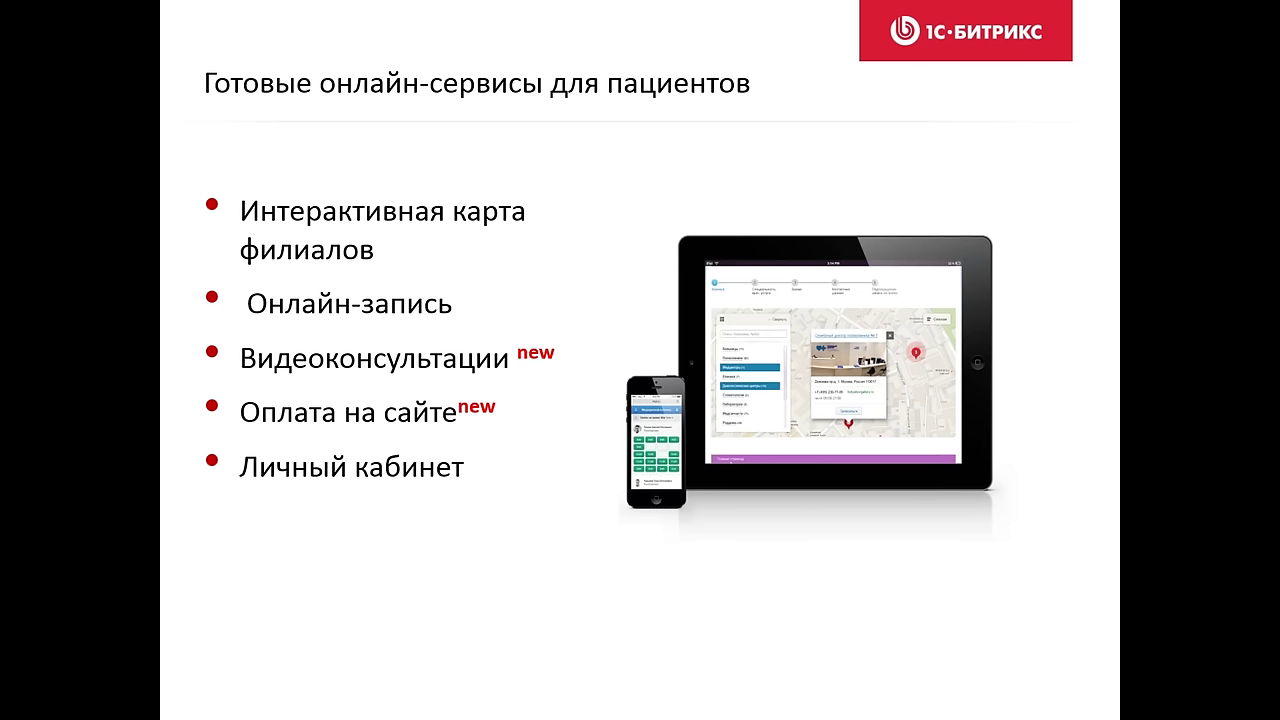
key(Right)
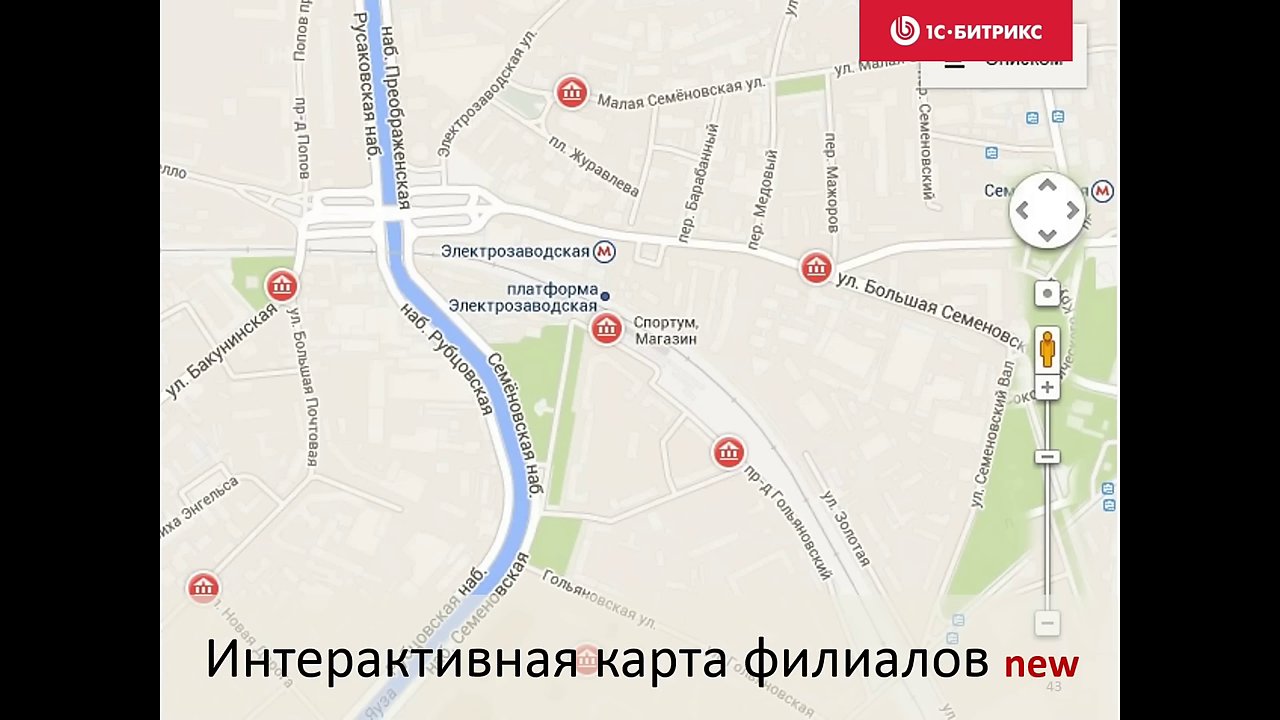
key(Right)
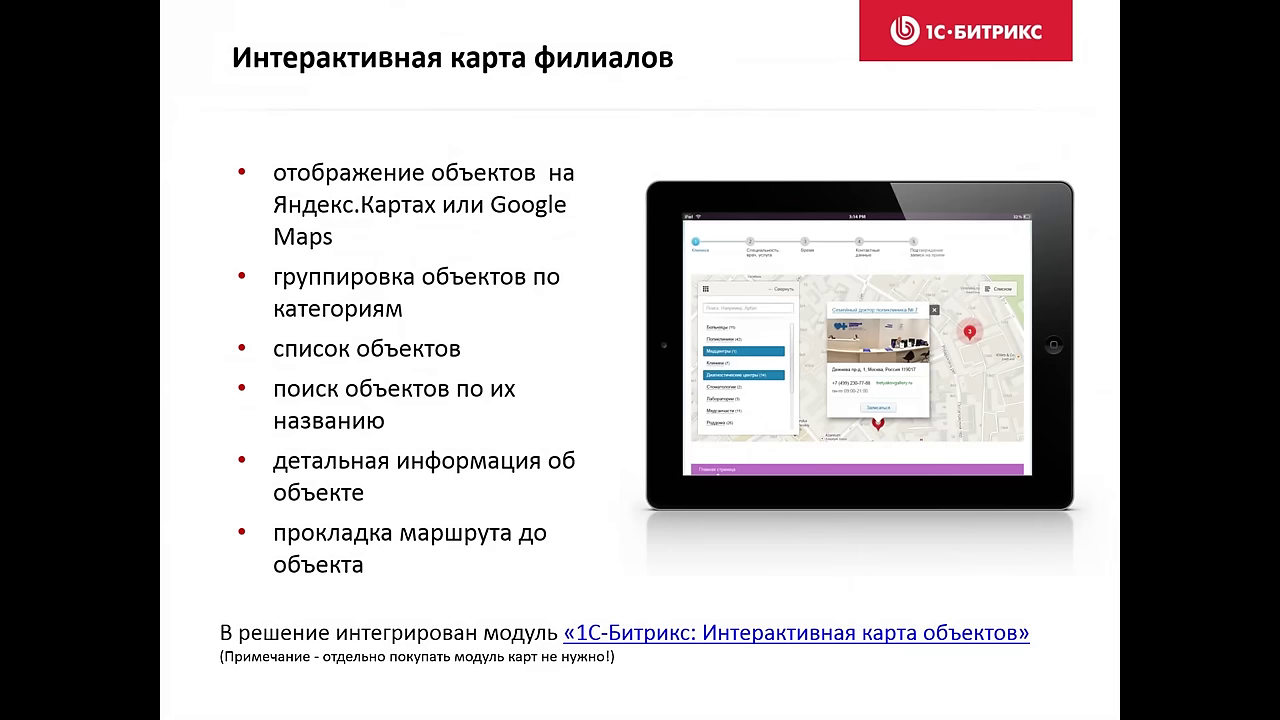
key(Right)
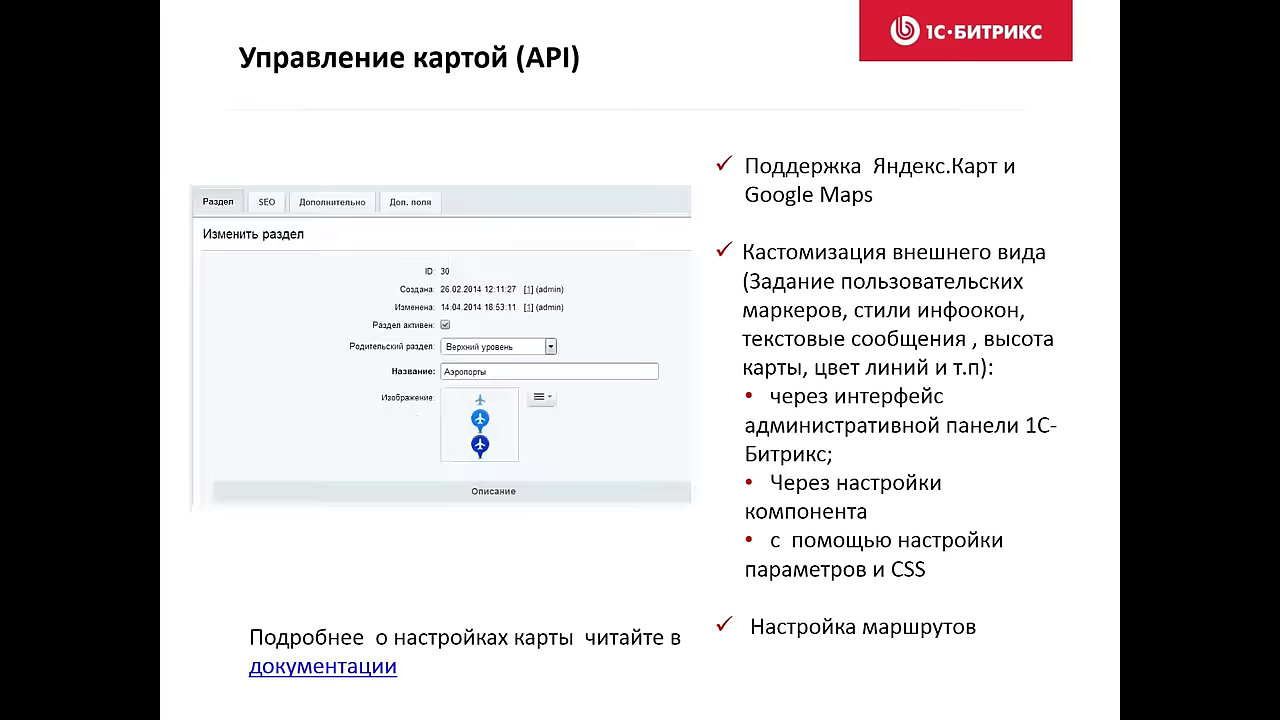
key(Right)
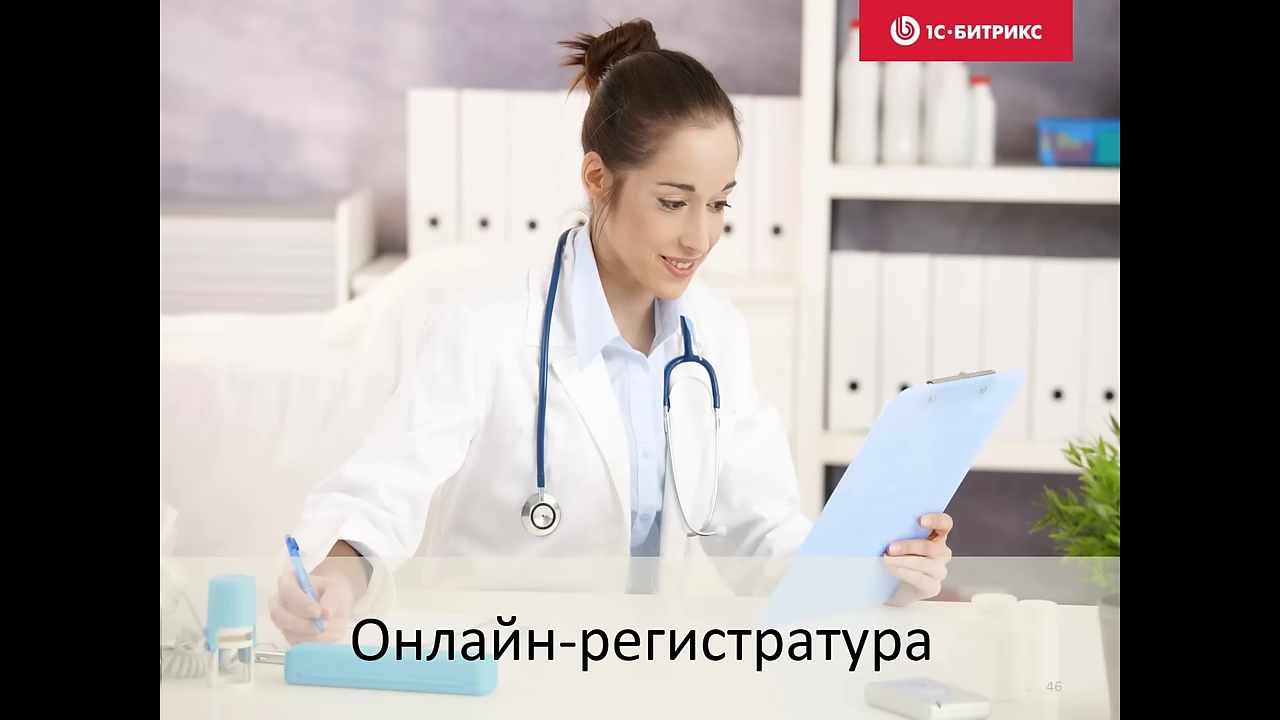
Advance the slideshow to the WebRTC video-consultations title slide
key(Right)
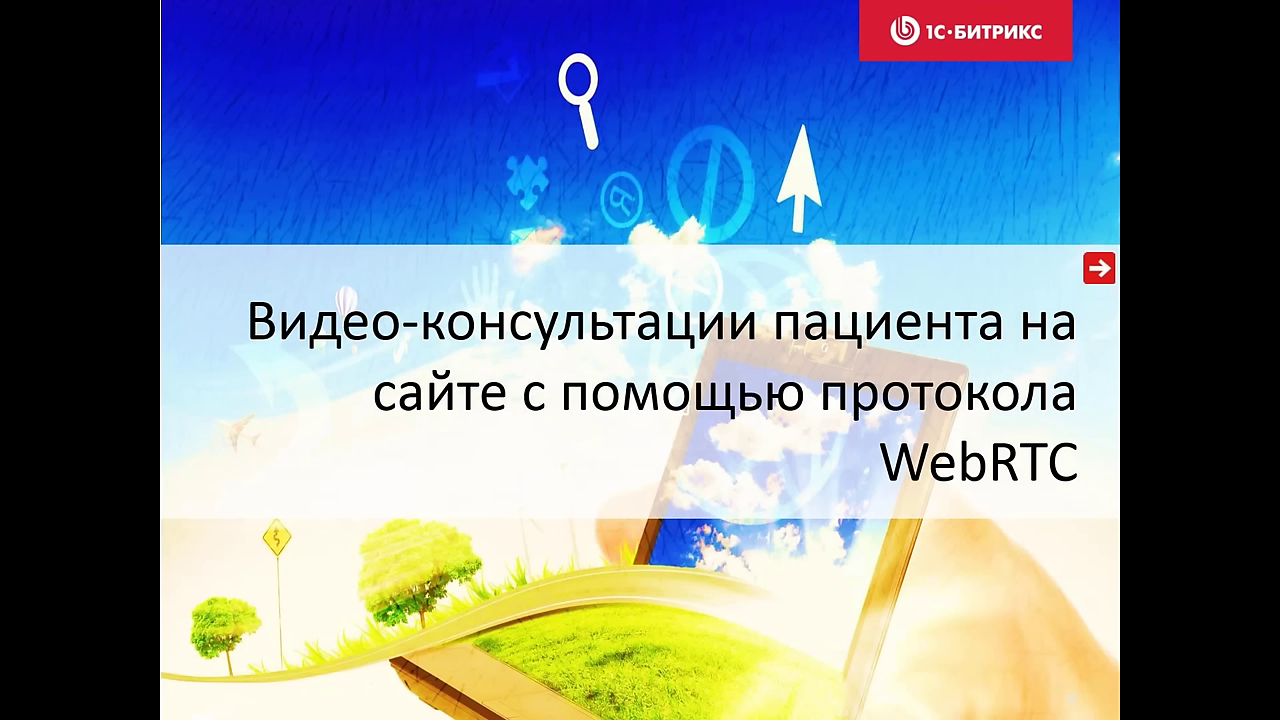
End the slideshow and bring the clinic website in Chrome to the front
key(Escape)
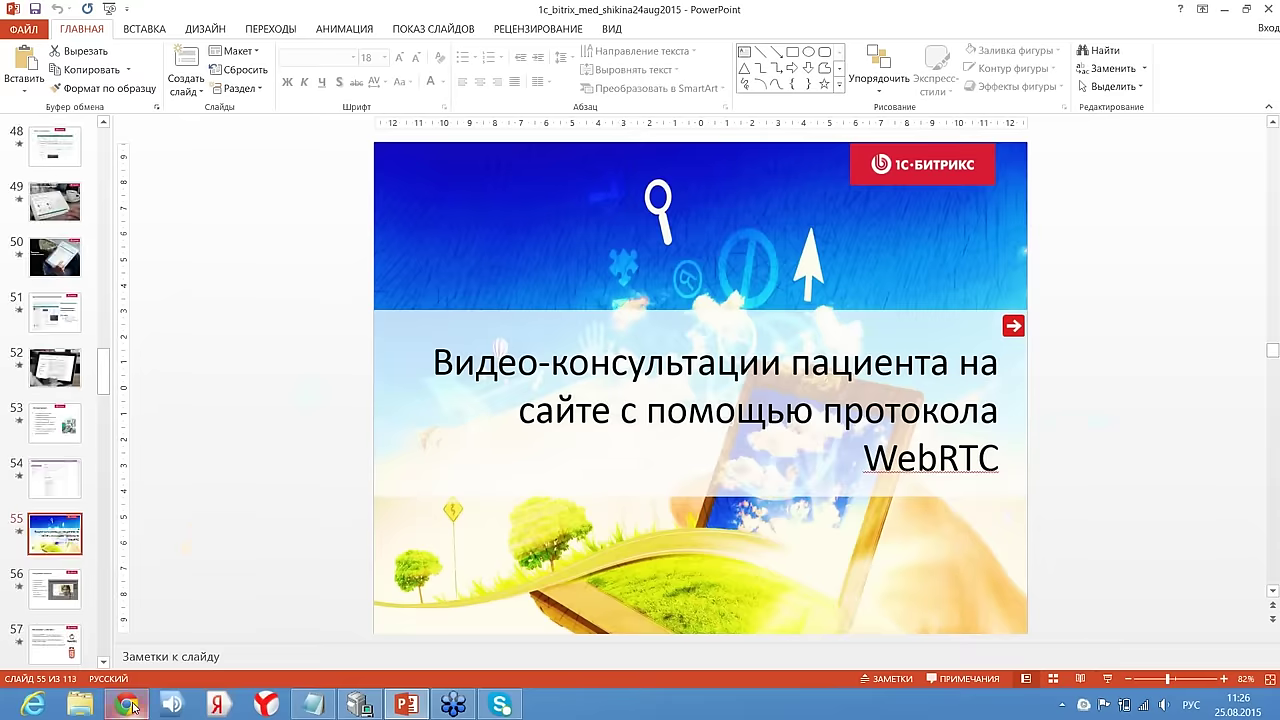
click(128, 705)
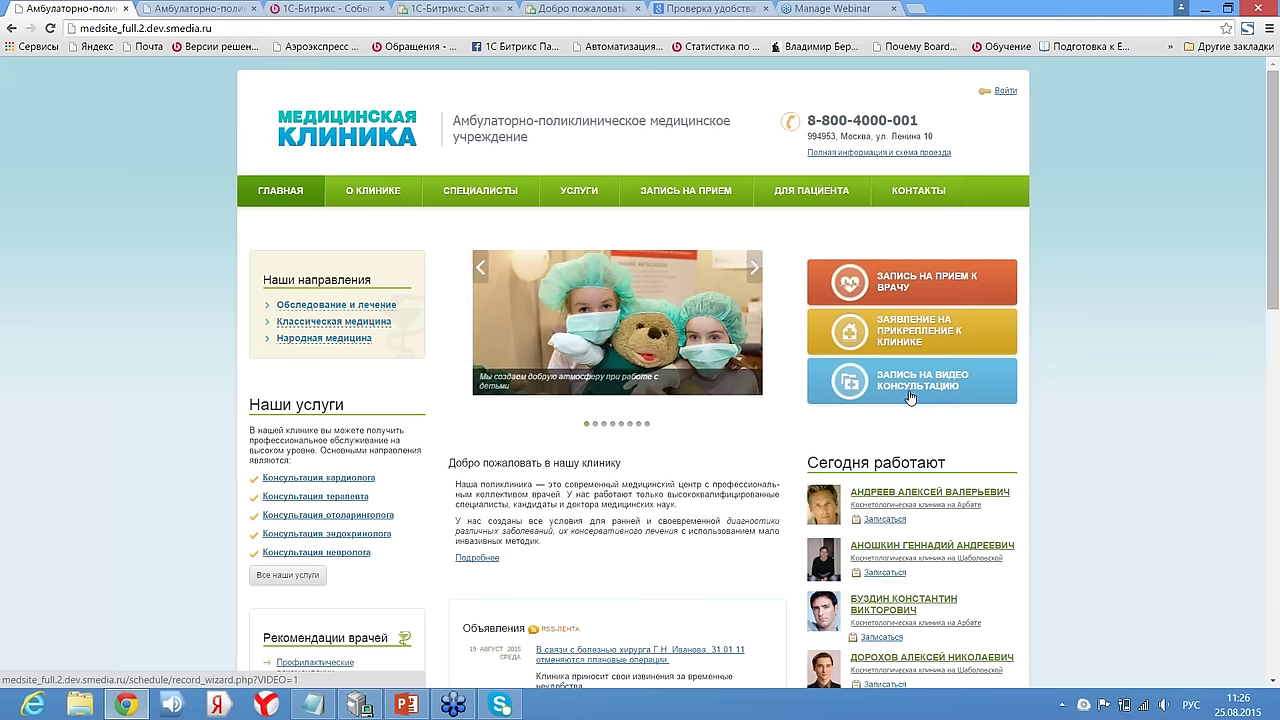
Open СПЕЦИАЛИСТЫ > Специалисты клиники and scroll through the staff list
mouse_move(507, 193)
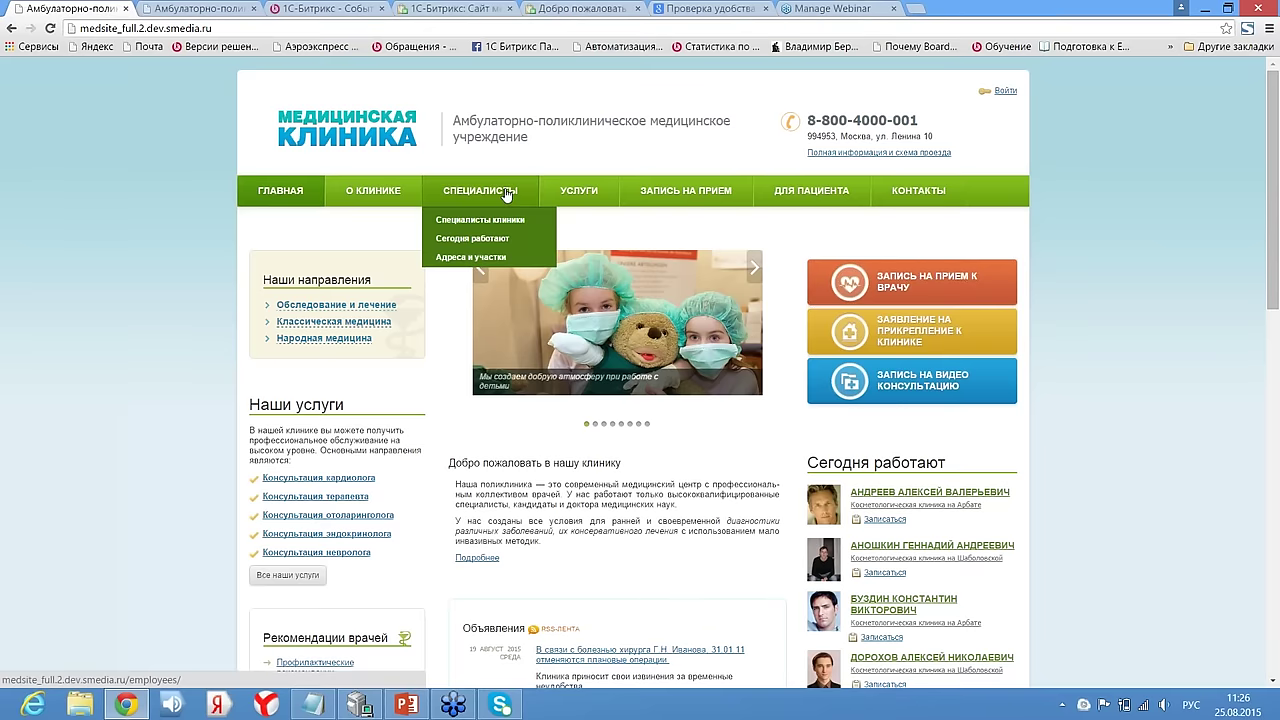
click(503, 219)
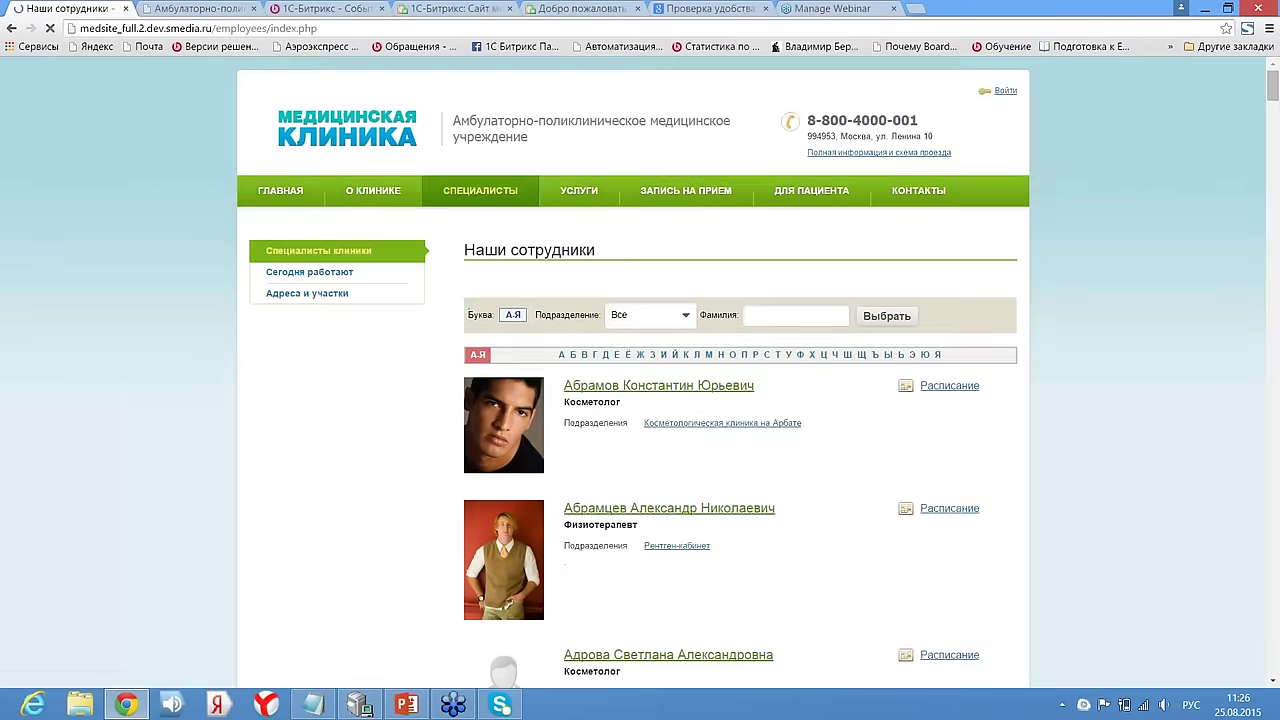
scroll(831, 470, down, 4)
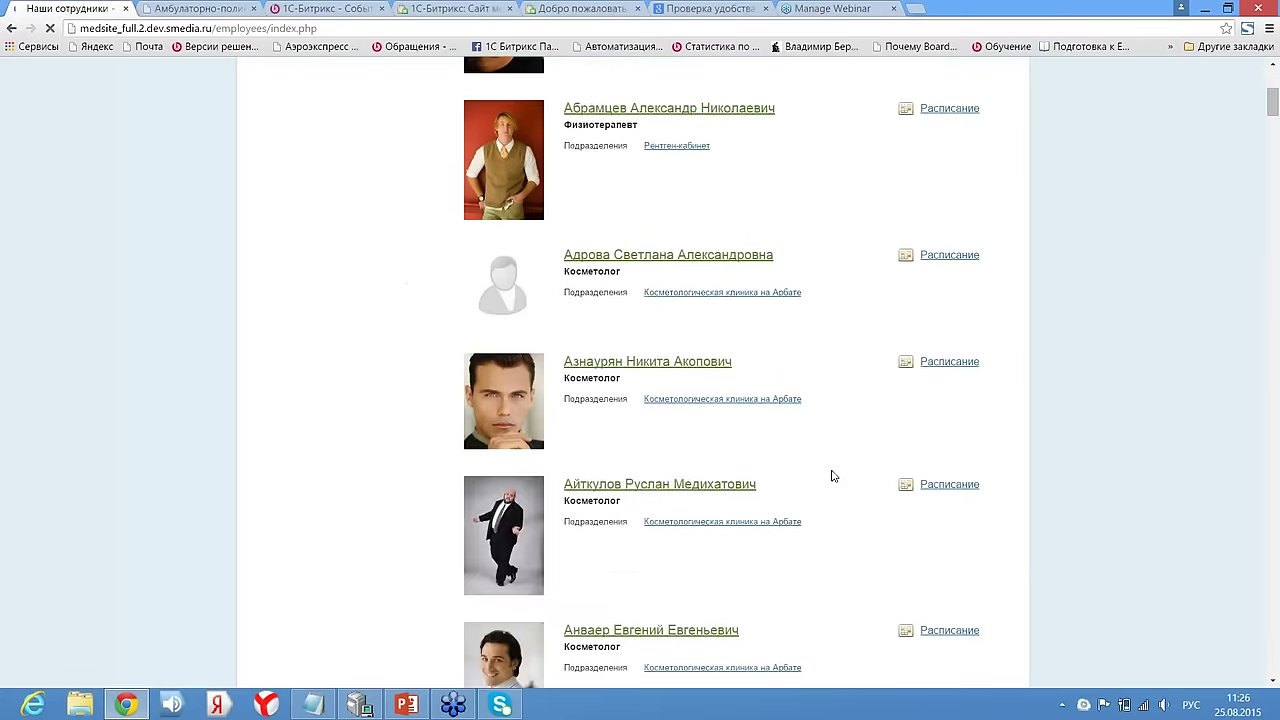
scroll(834, 476, up, 5)
mouse_move(583, 190)
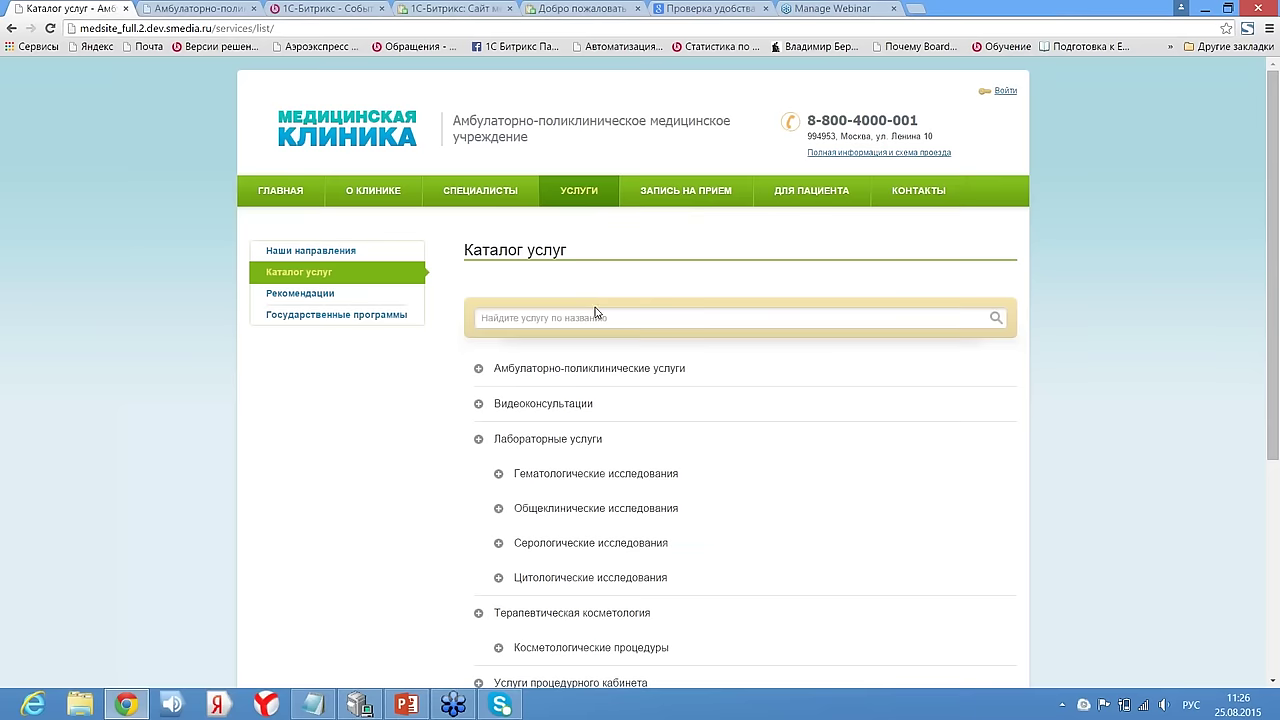
Search the catalogue for 'кон', clear it, then expand Видеоконсультации and Лабораторные услуги
click(587, 319)
text(кон)
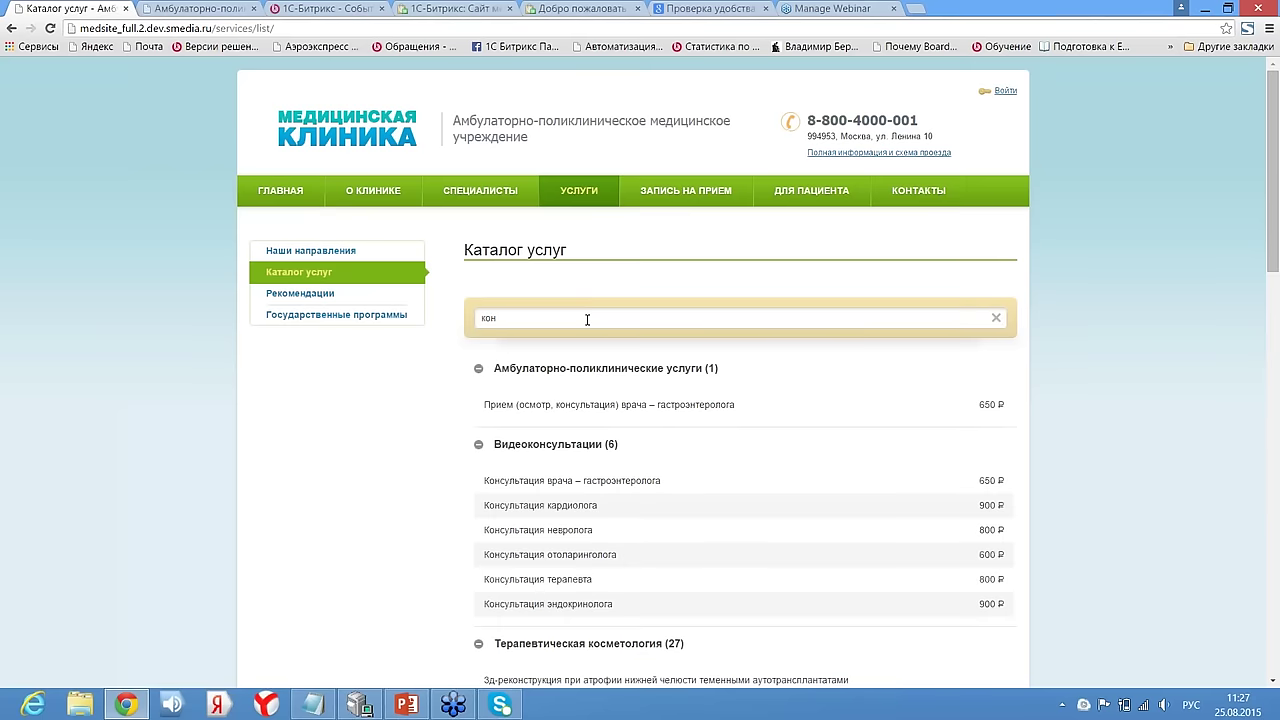
key(BackSpace)
key(BackSpace)
key(BackSpace)
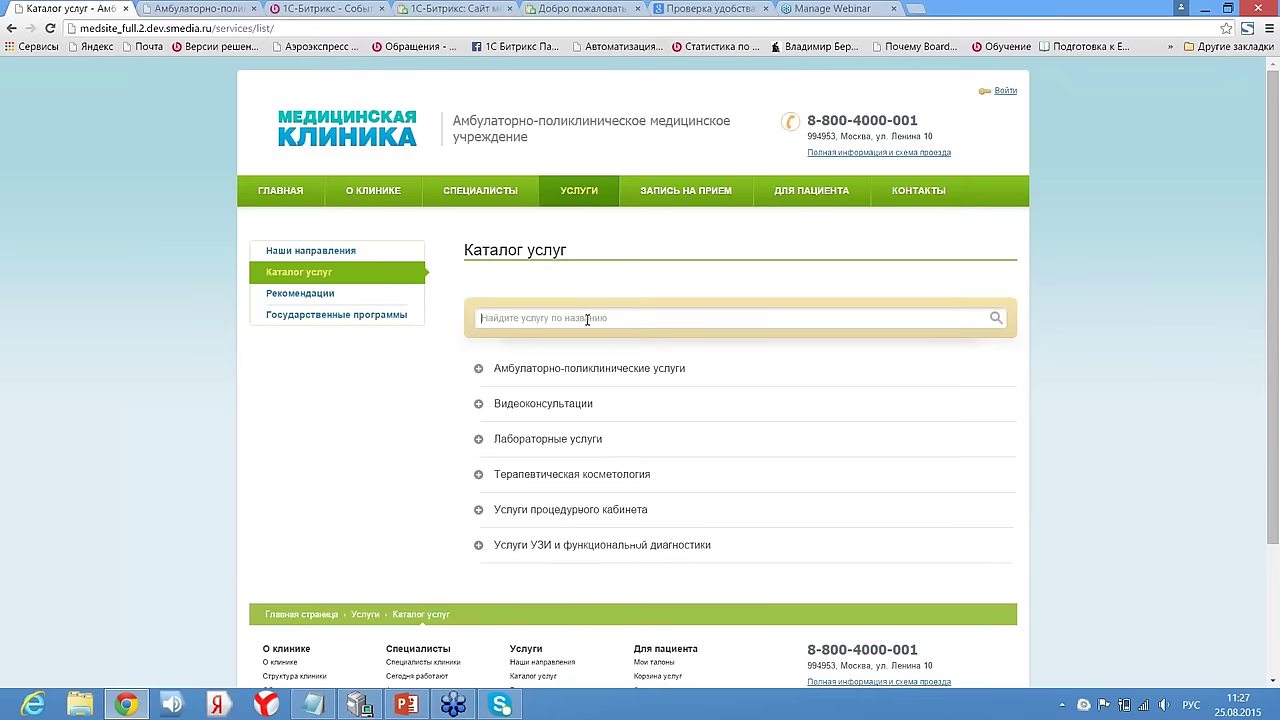
click(479, 404)
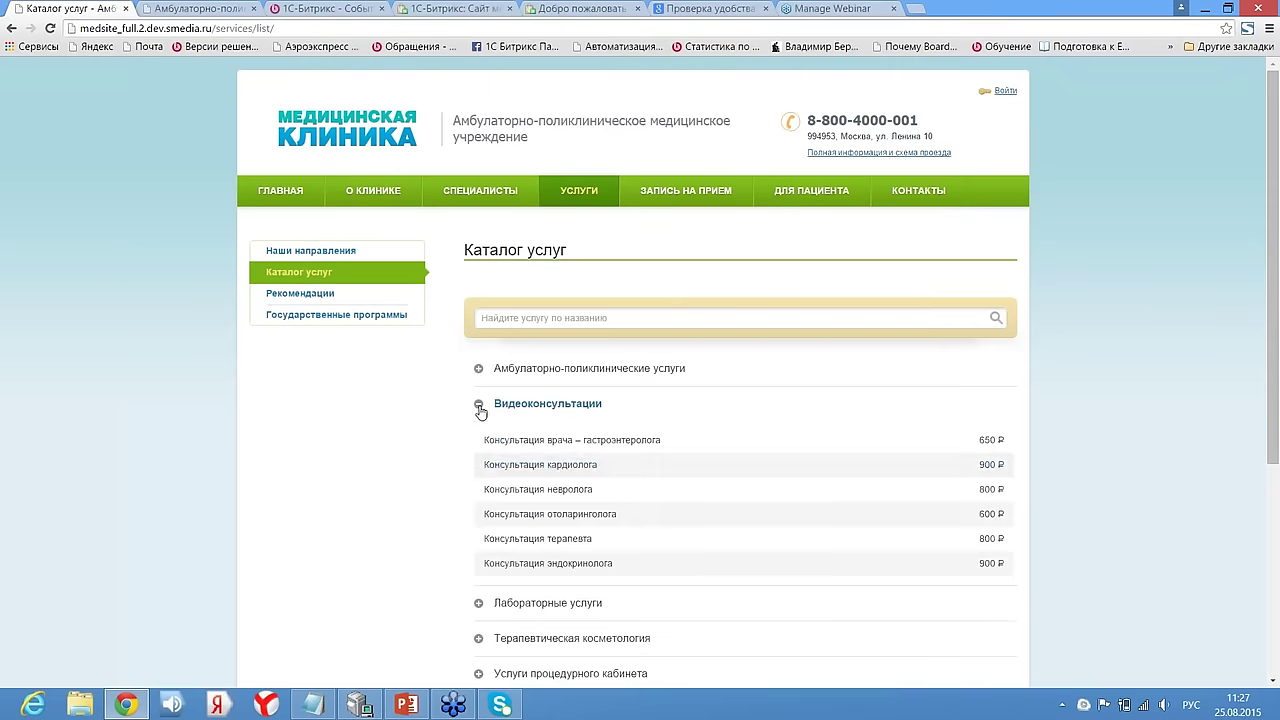
scroll(640, 464, down, 4)
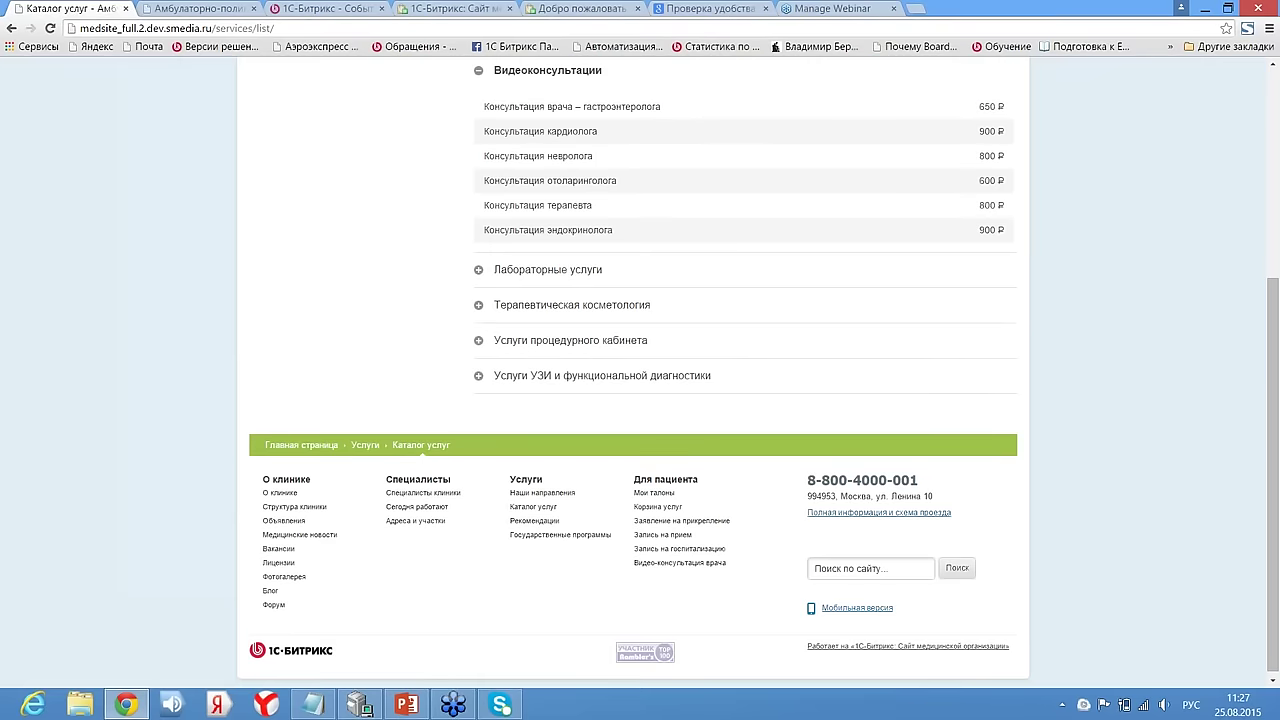
scroll(893, 426, up, 2)
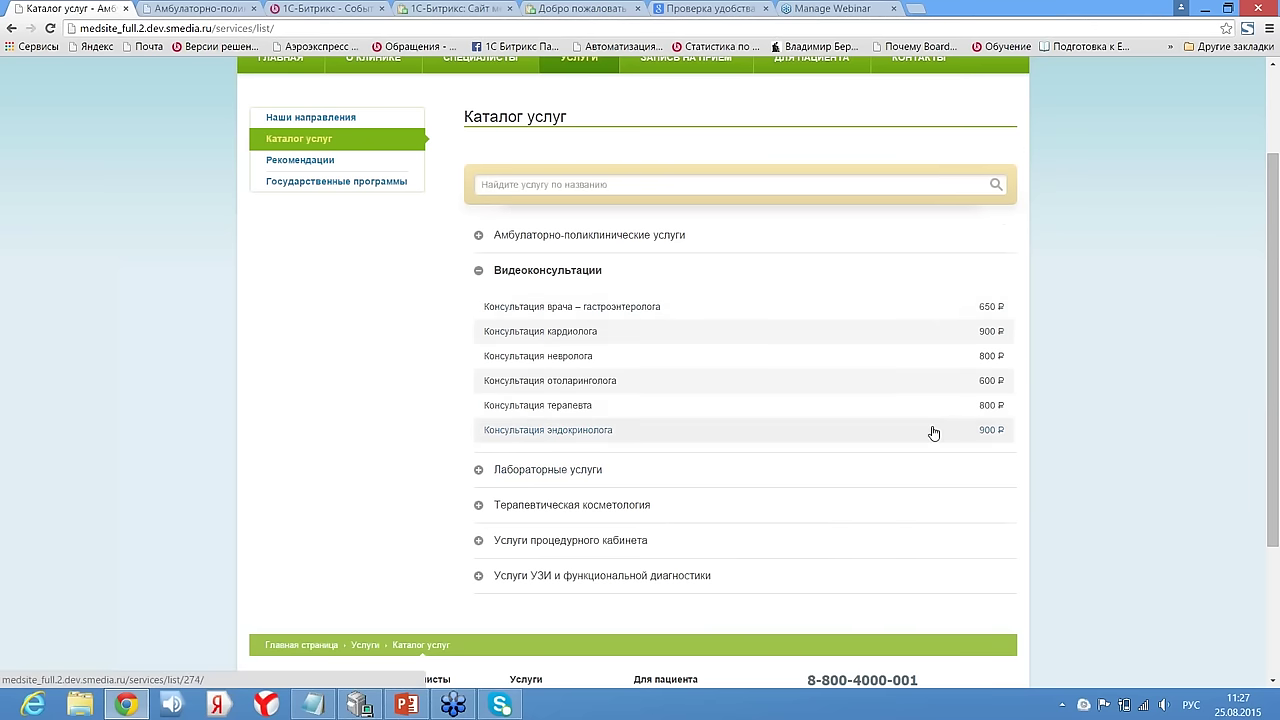
click(479, 471)
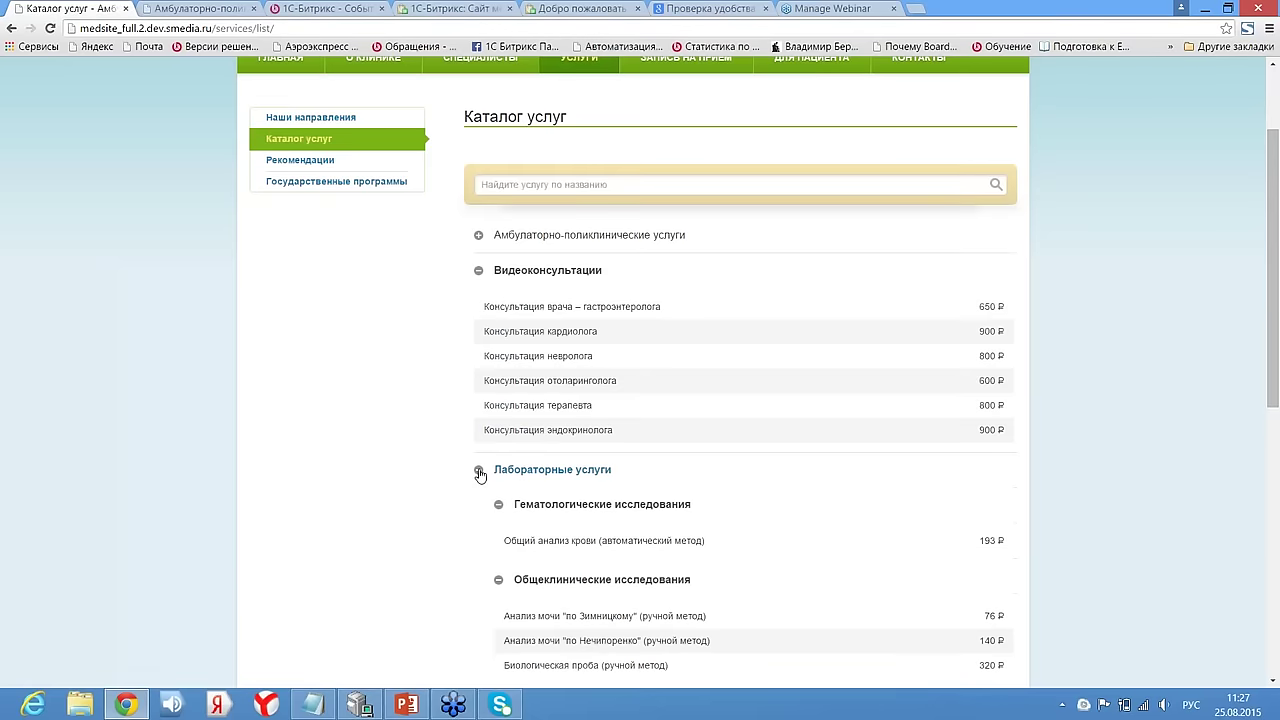
Open the Консультация кардиолога service page and start booking it with Записаться
click(572, 334)
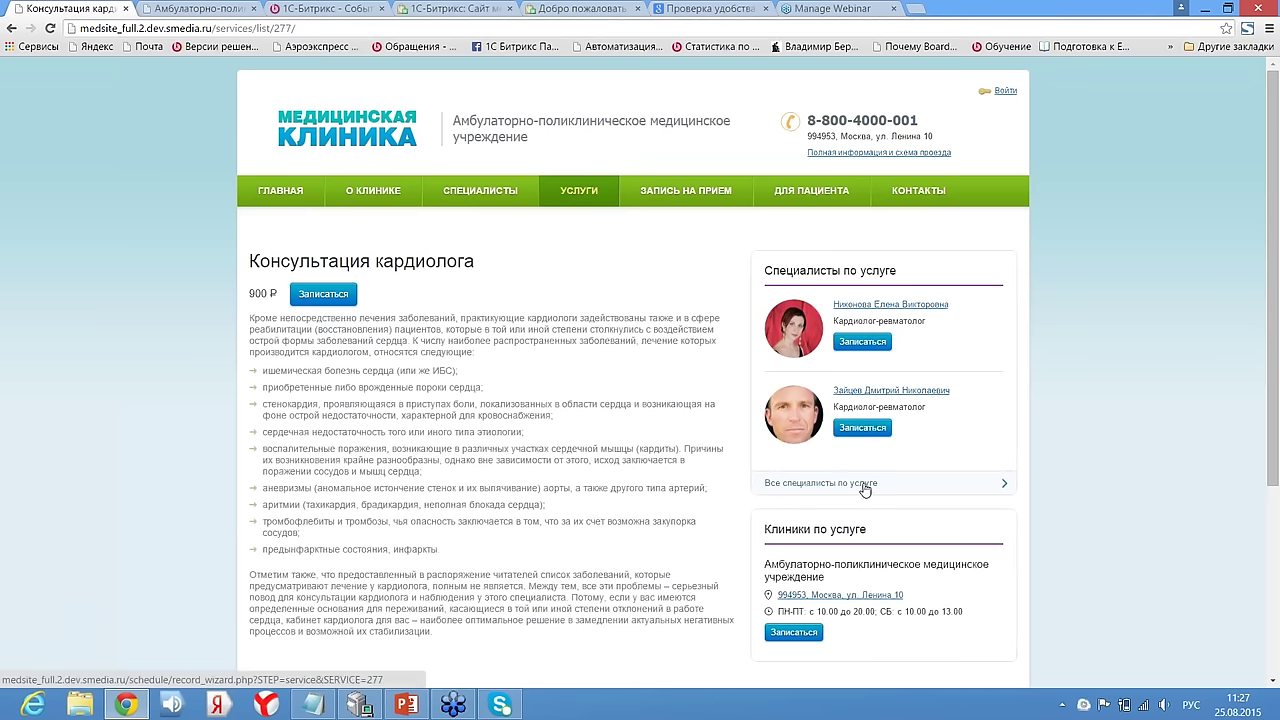
click(793, 632)
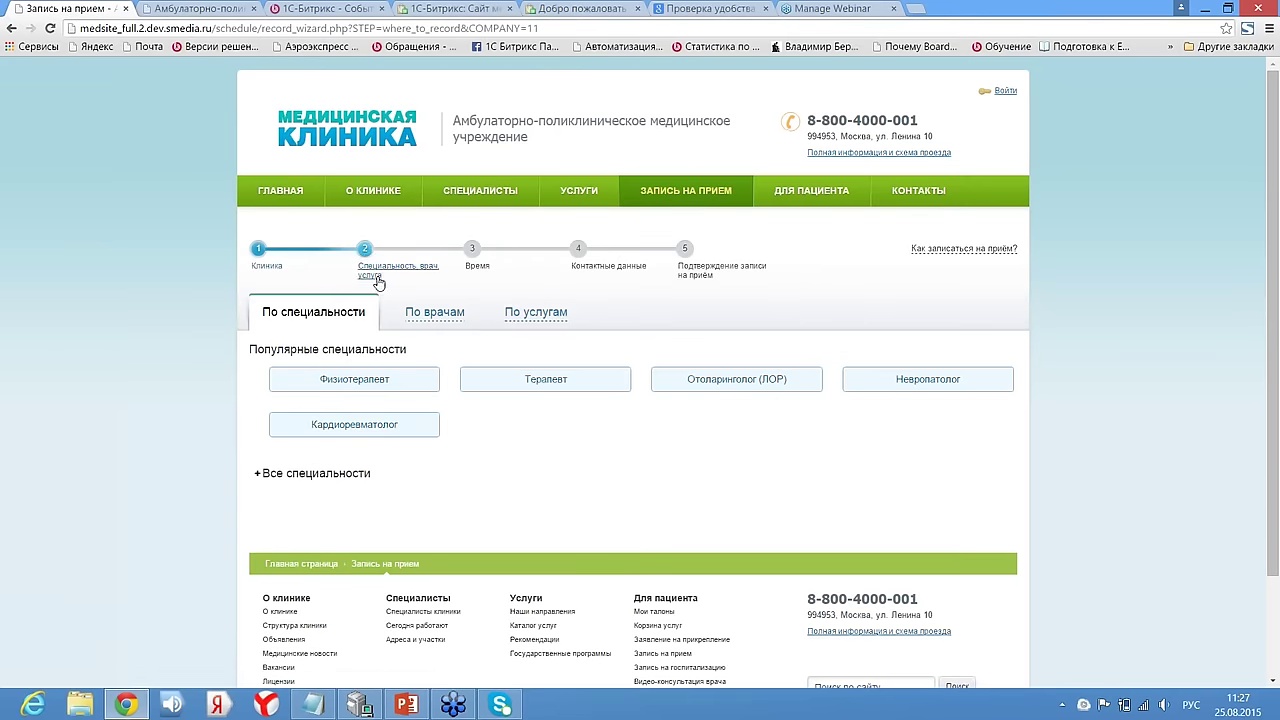
Choose the Терапевт specialty and scroll through the doctors' schedule
click(509, 381)
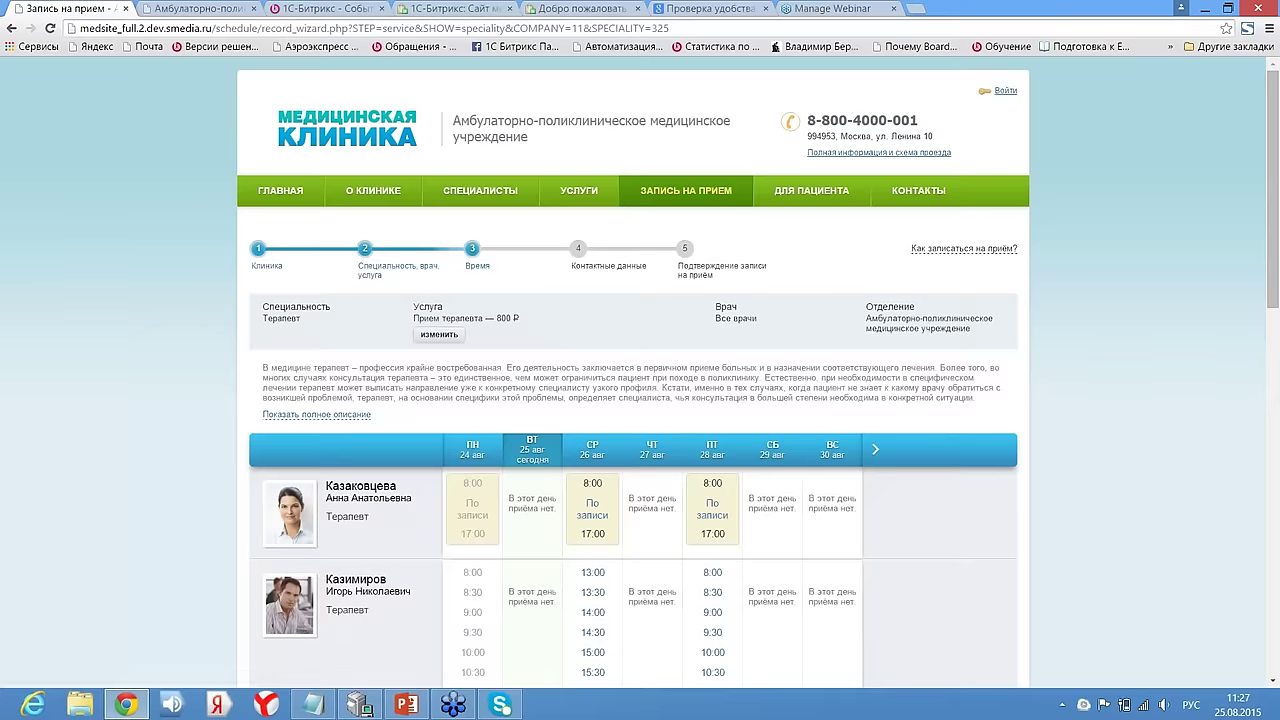
scroll(640, 400, down, 2)
scroll(640, 400, down, 5)
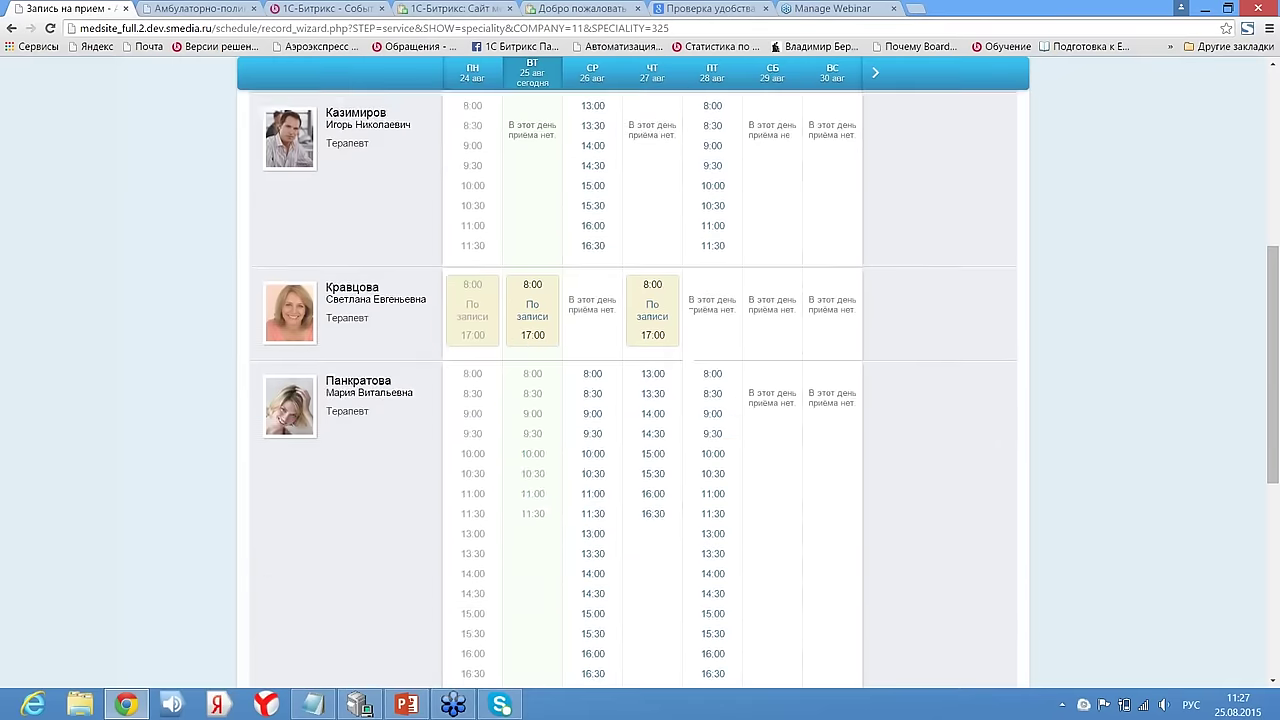
scroll(640, 400, up, 5)
scroll(593, 397, up, 1)
scroll(593, 397, down, 3)
scroll(593, 413, down, 3)
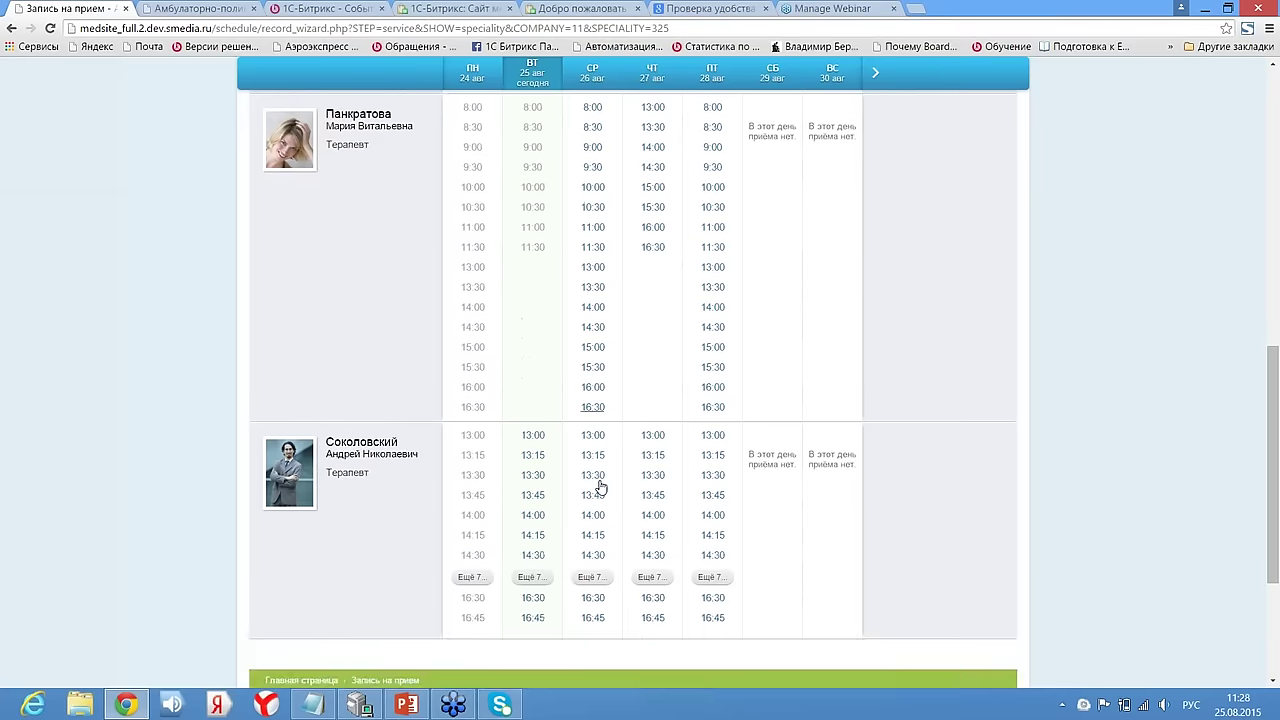
Reveal more Wednesday times and book the 26 August 14:30 slot
click(592, 578)
scroll(592, 587, down, 2)
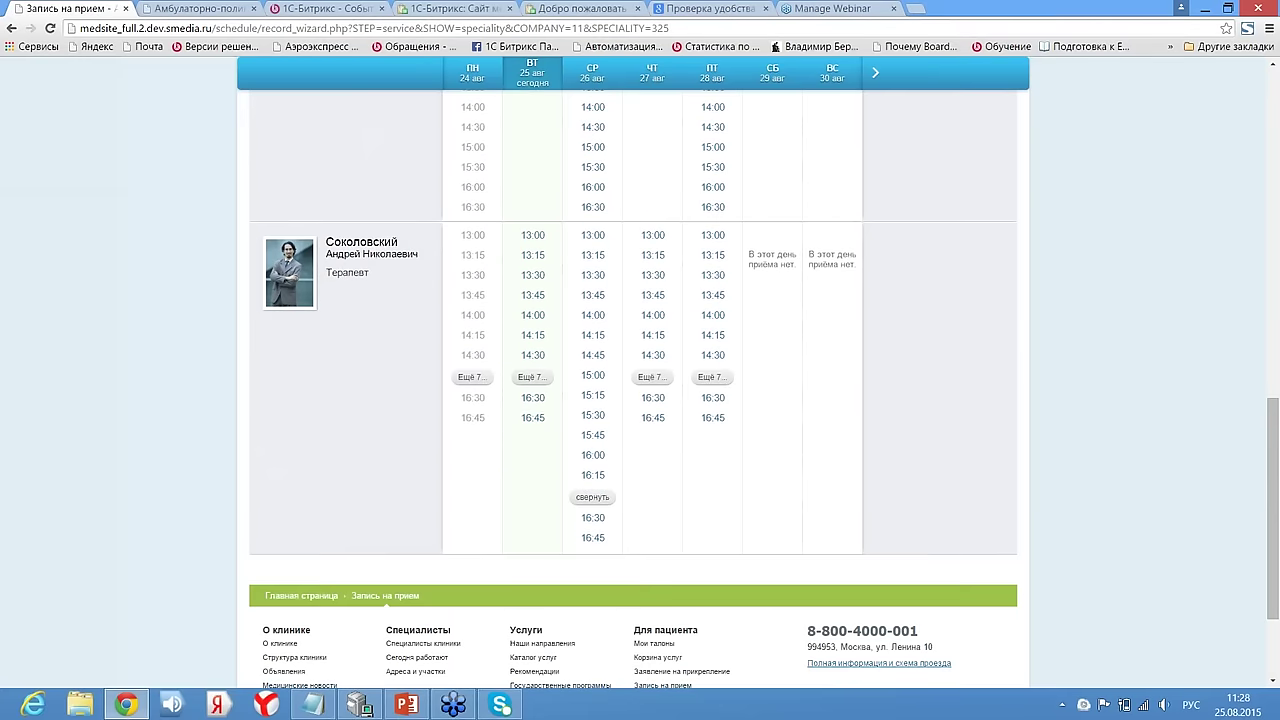
scroll(632, 390, up, 4)
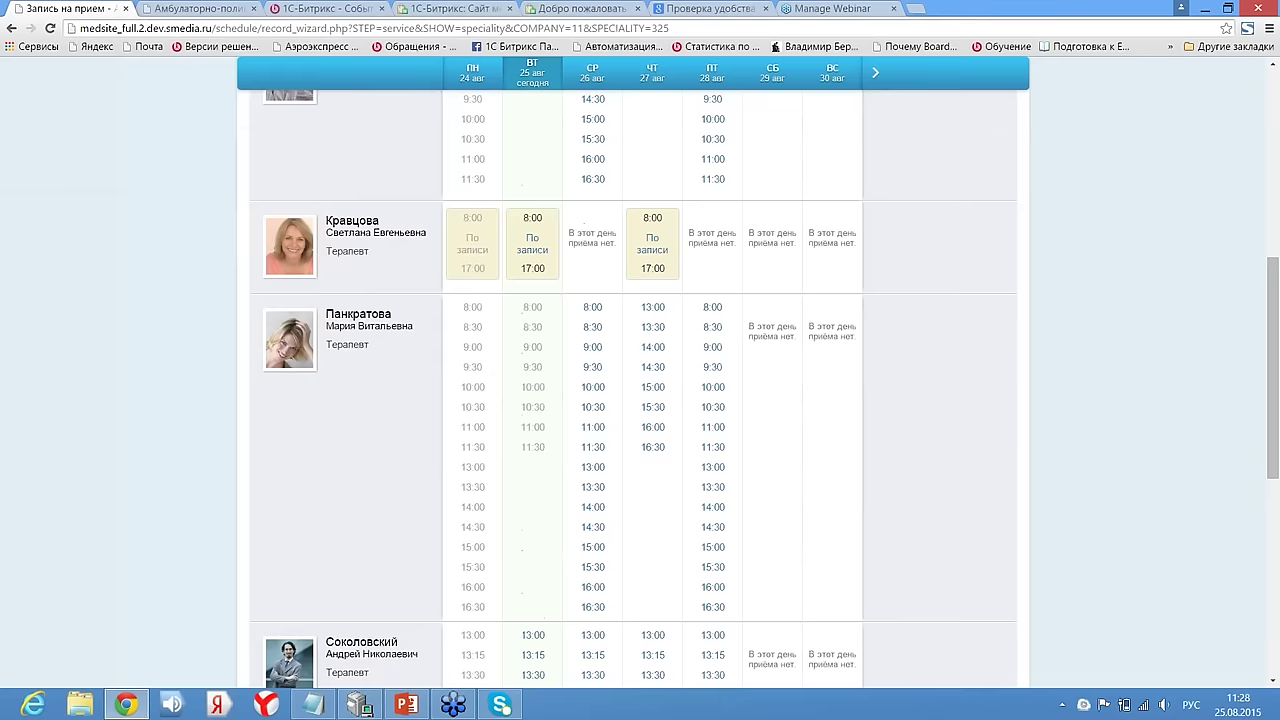
scroll(632, 390, up, 3)
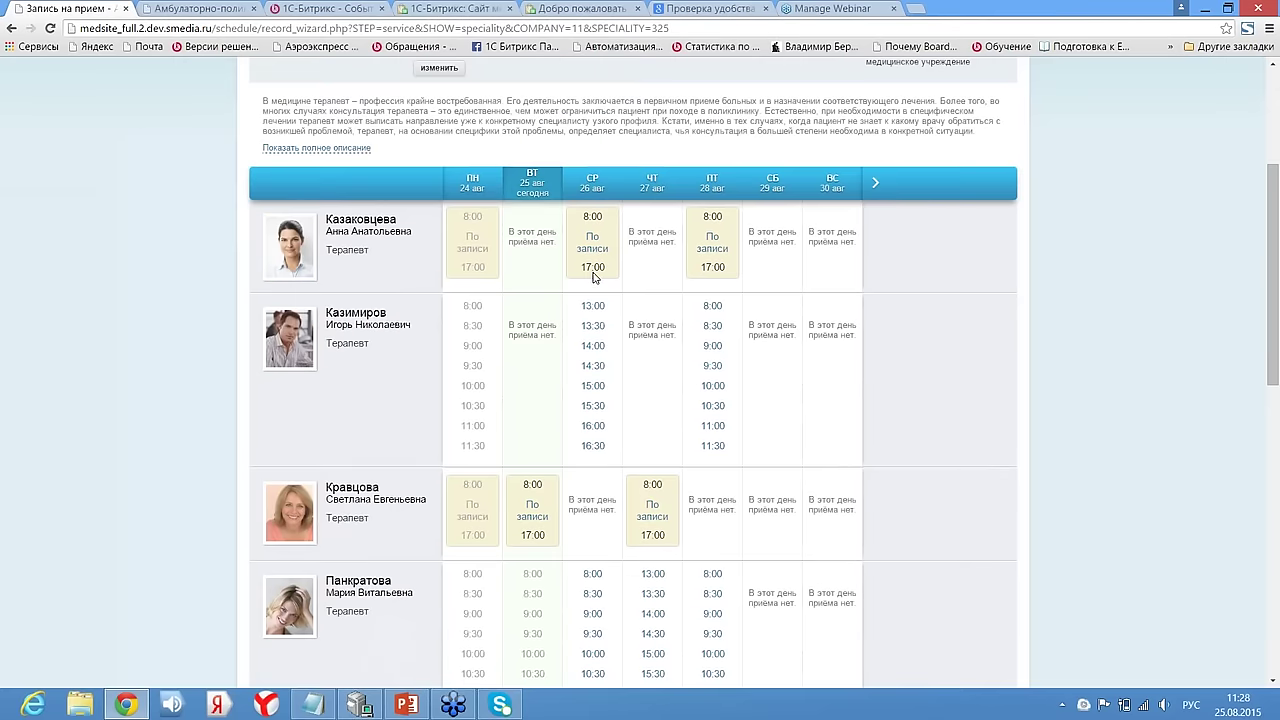
click(593, 366)
click(566, 431)
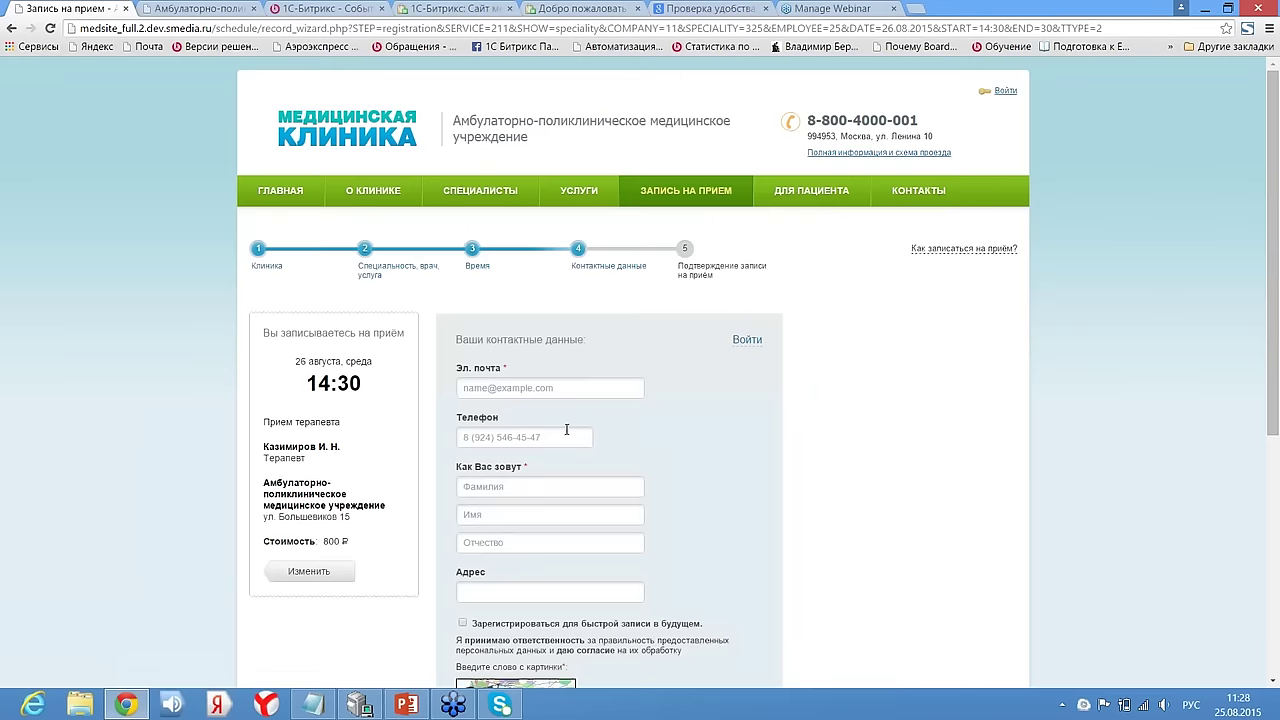
Fill the e-mail field with the patient's saved address from autofill
key(alt+shift)
click(512, 388)
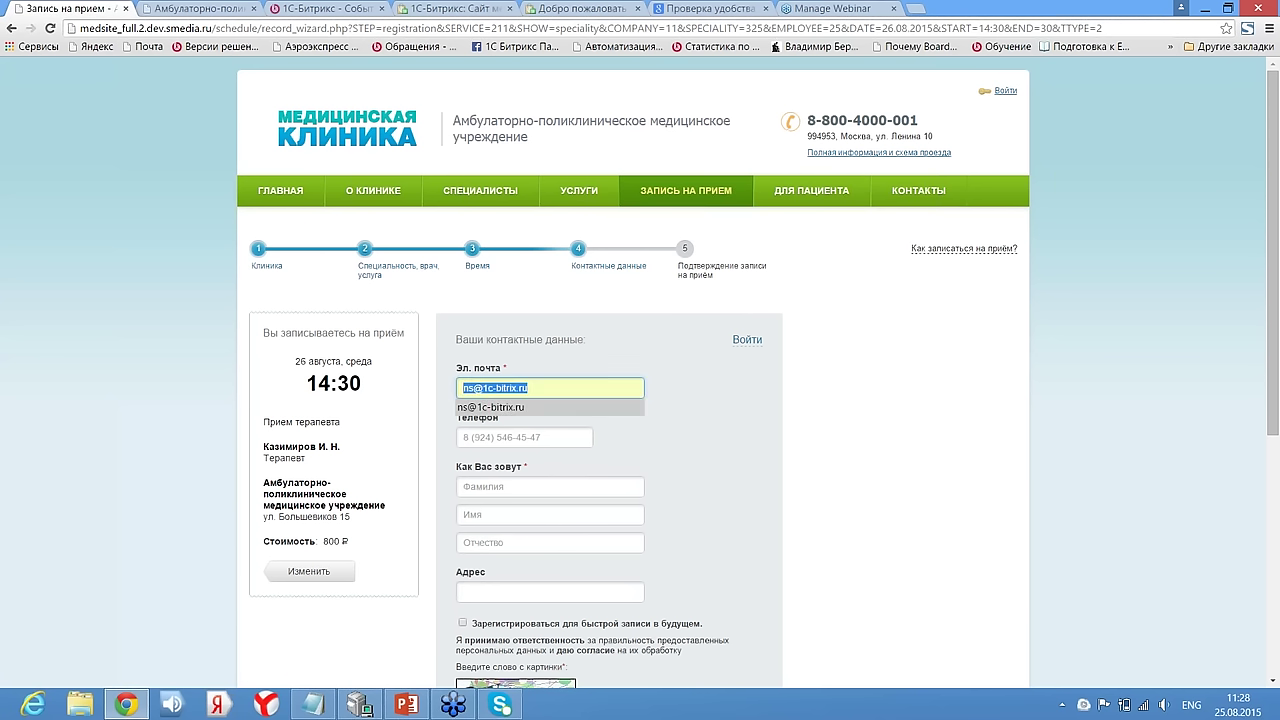
click(510, 407)
click(510, 487)
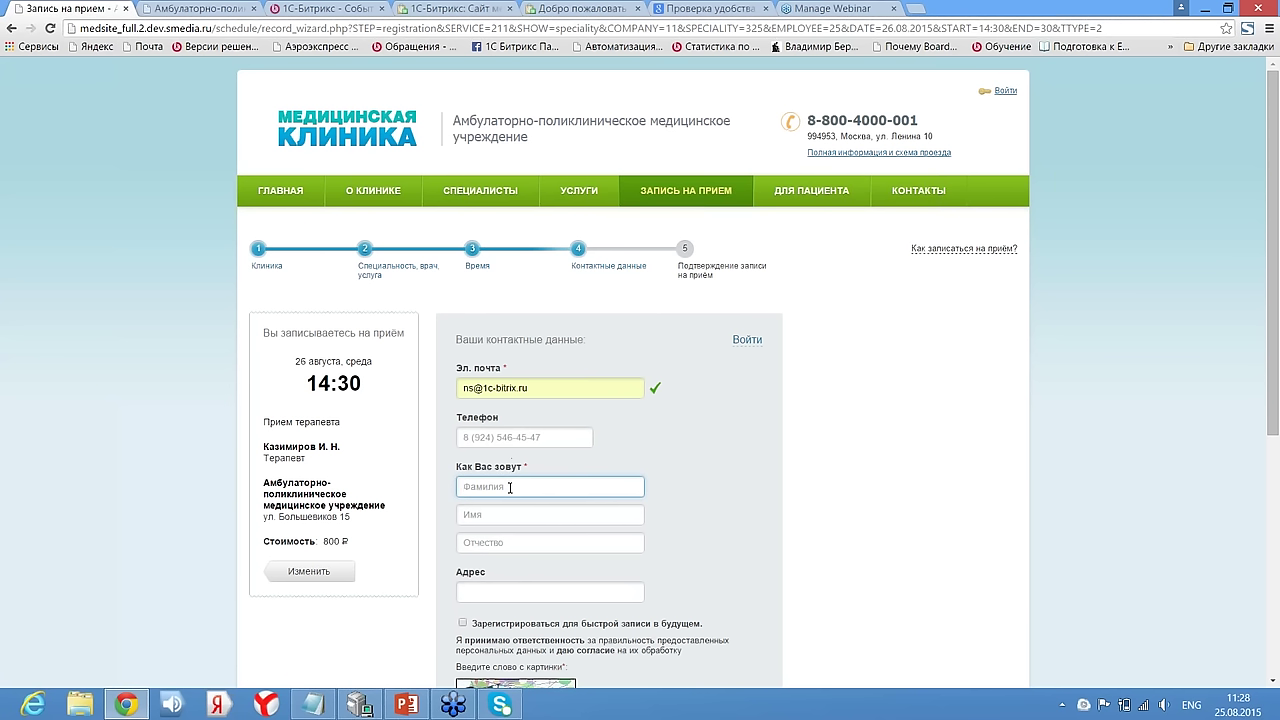
text(a)
key(BackSpace)
Enter the patient's first name and surname in Russian
key(alt+shift)
click(495, 516)
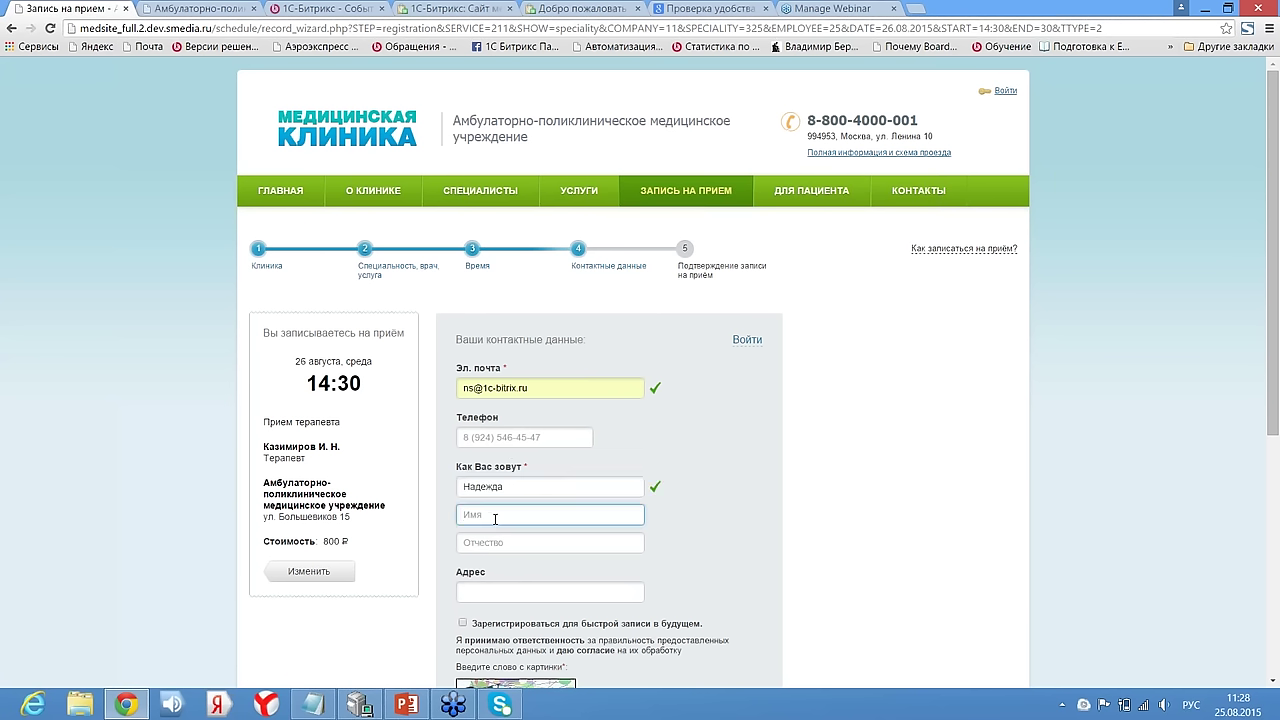
Type the captcha word in the English layout
scroll(495, 516, down, 2)
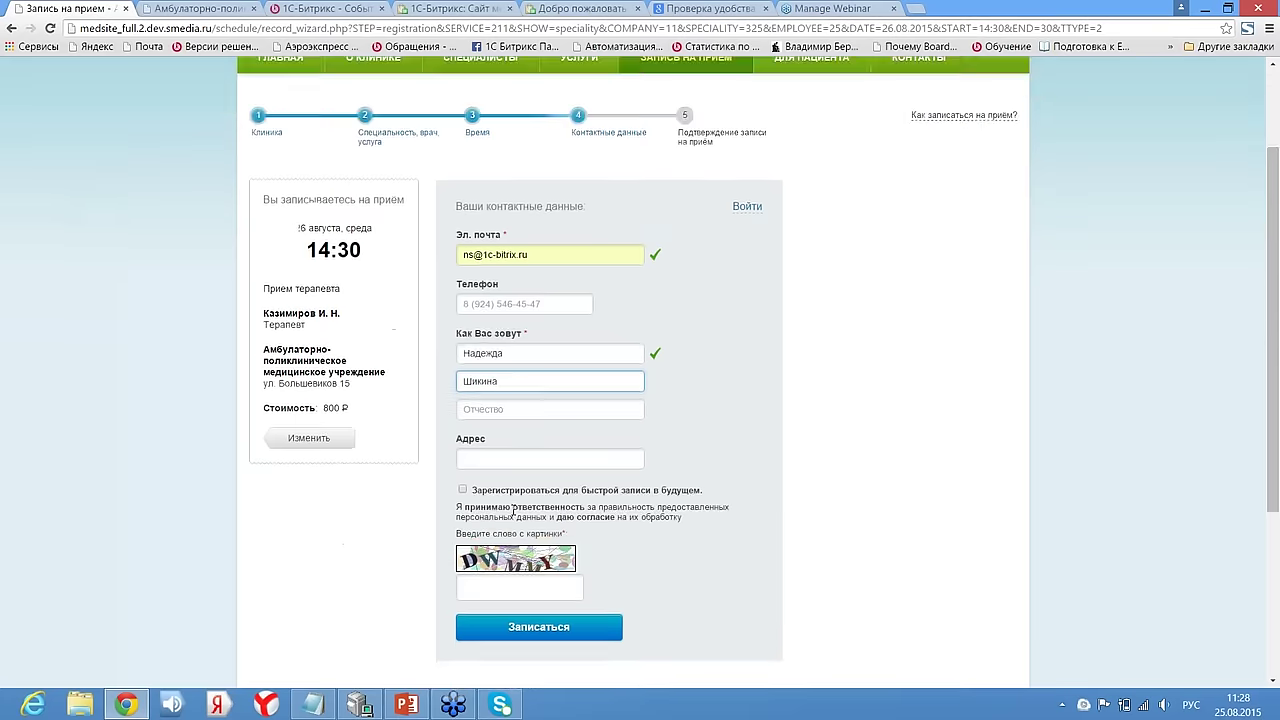
click(495, 516)
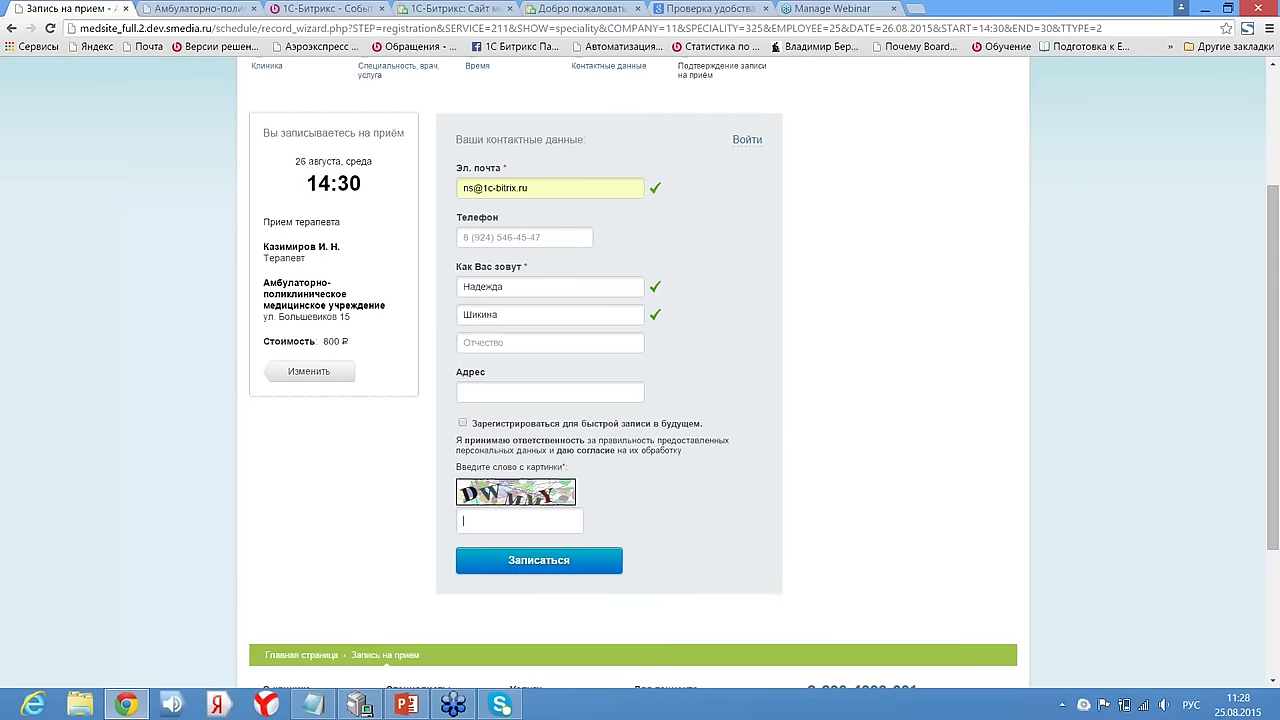
key(alt+shift)
text(dwmmy)
Submit the booking, scroll the confirmation ticket, and open the site's mobile version
click(538, 560)
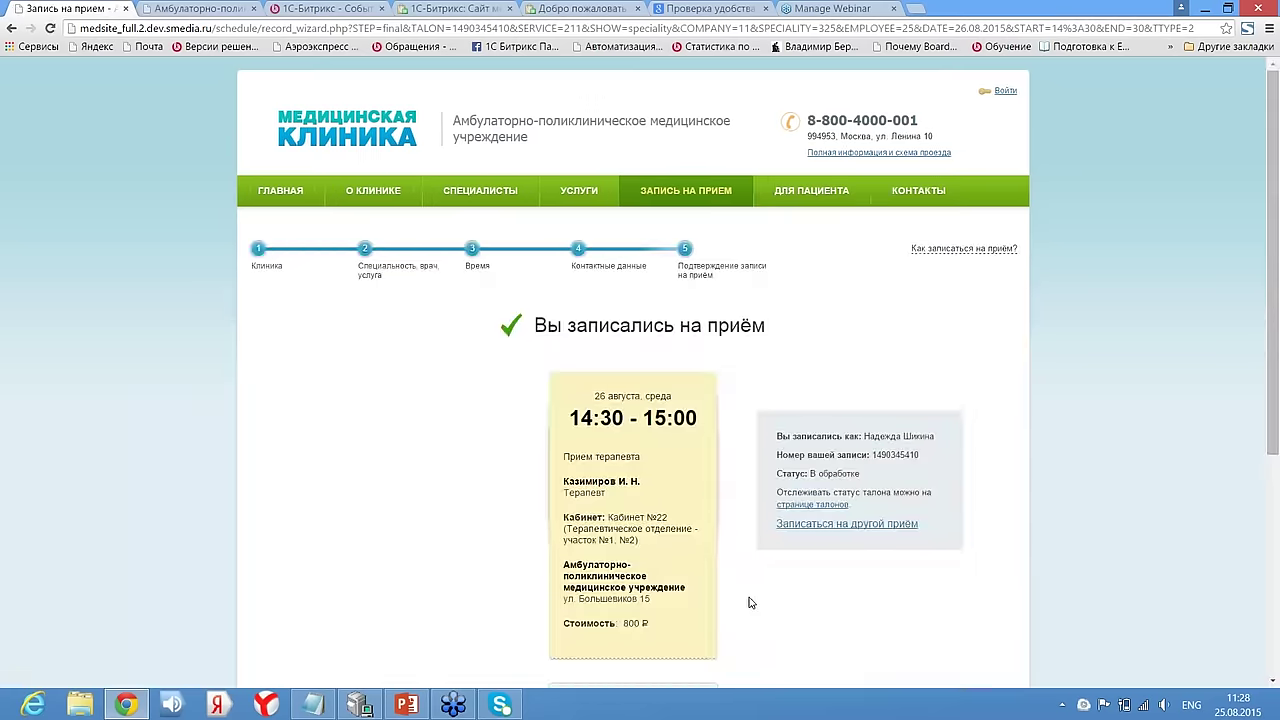
scroll(751, 602, down, 5)
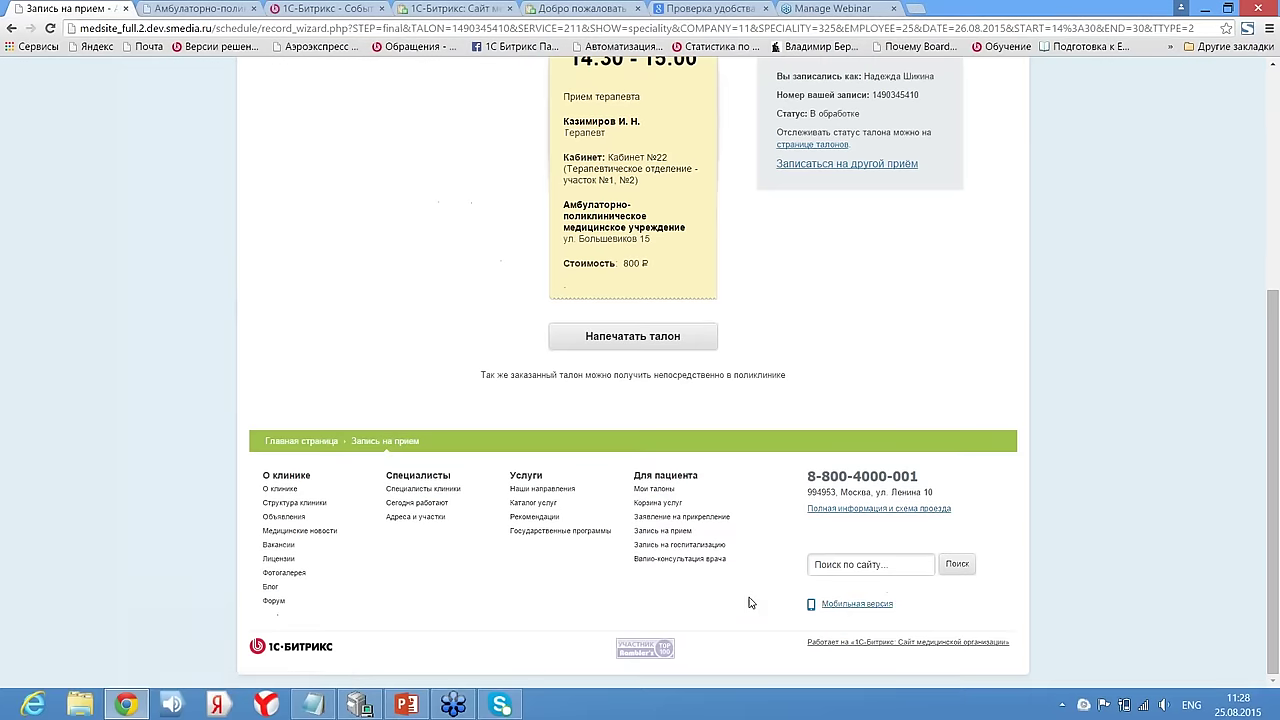
click(857, 604)
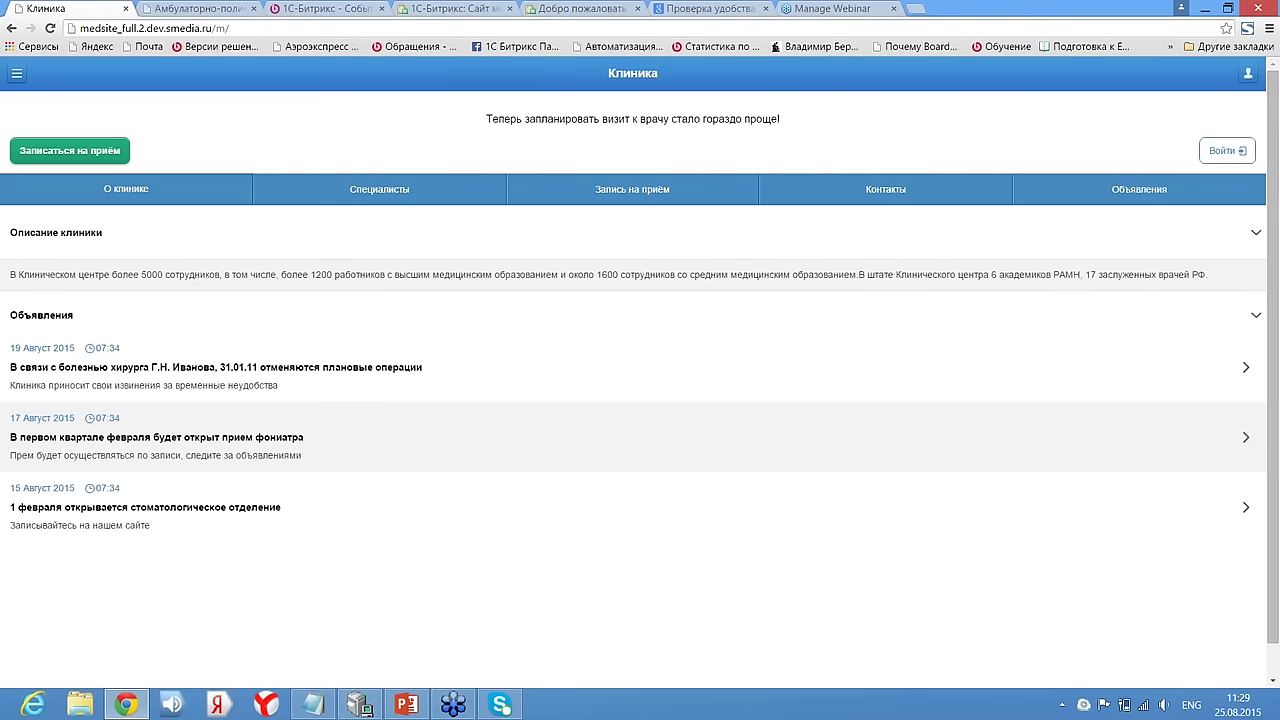
Restore Chrome to a small window, minimise PowerPoint and close the printer status window
click(1228, 9)
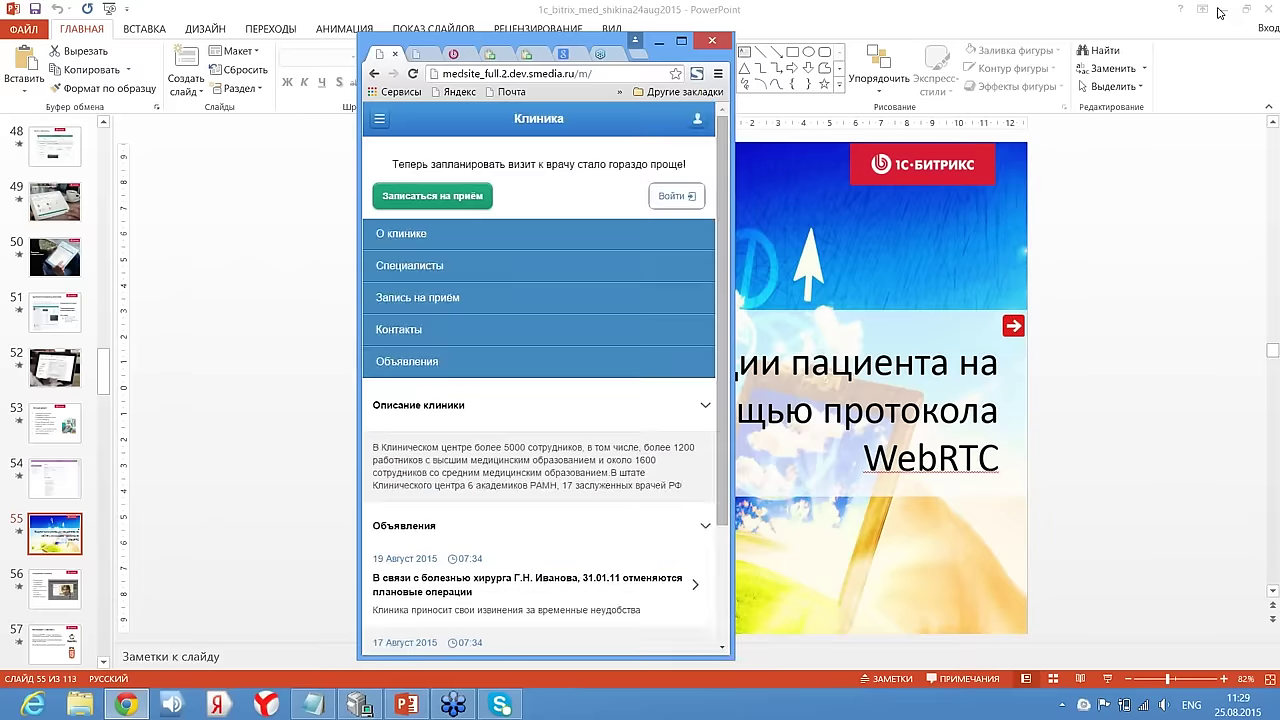
click(1226, 12)
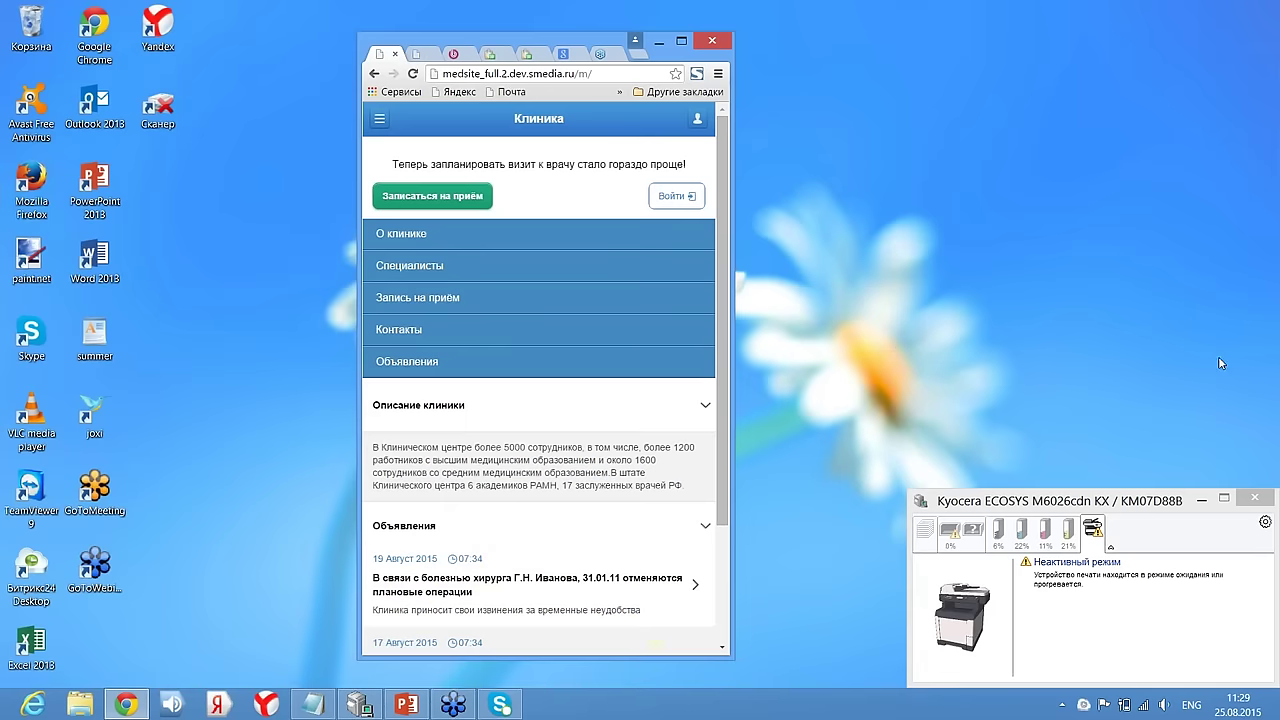
click(1254, 497)
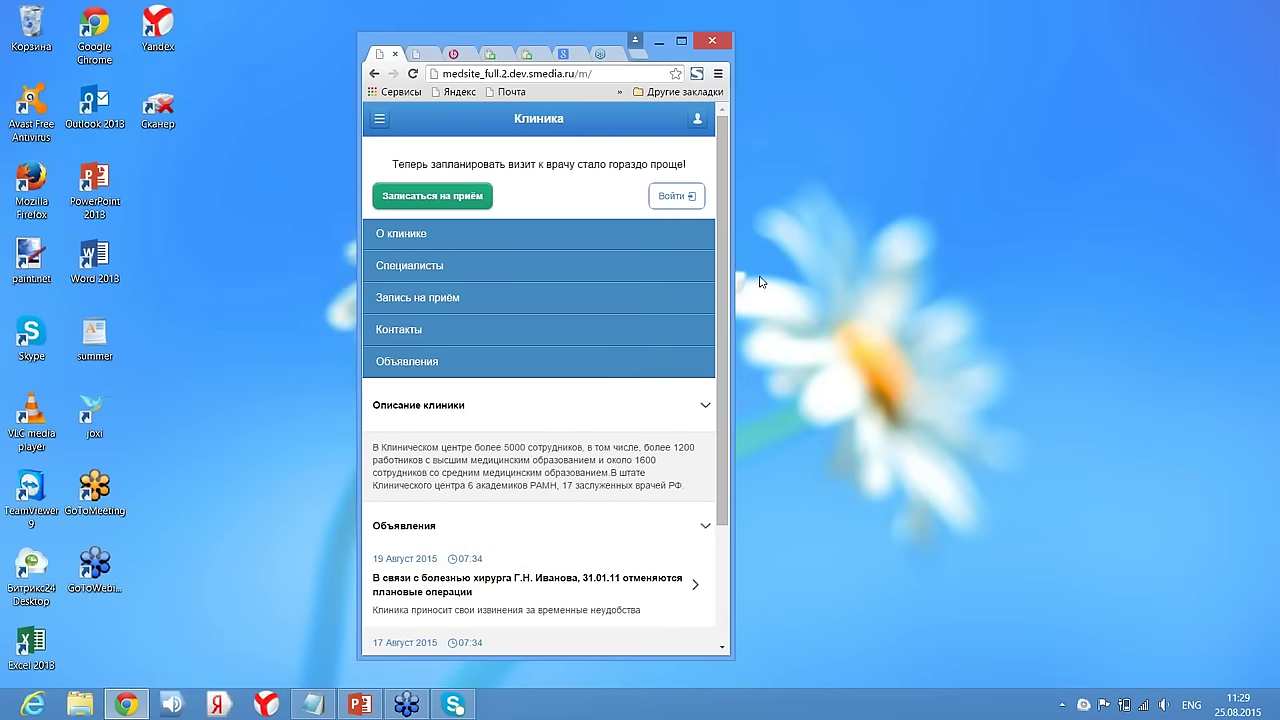
scroll(716, 250, down, 1)
scroll(716, 250, up, 1)
Open О клинике, narrow the window to phone width, then choose Запись на приём > Косметология
click(430, 236)
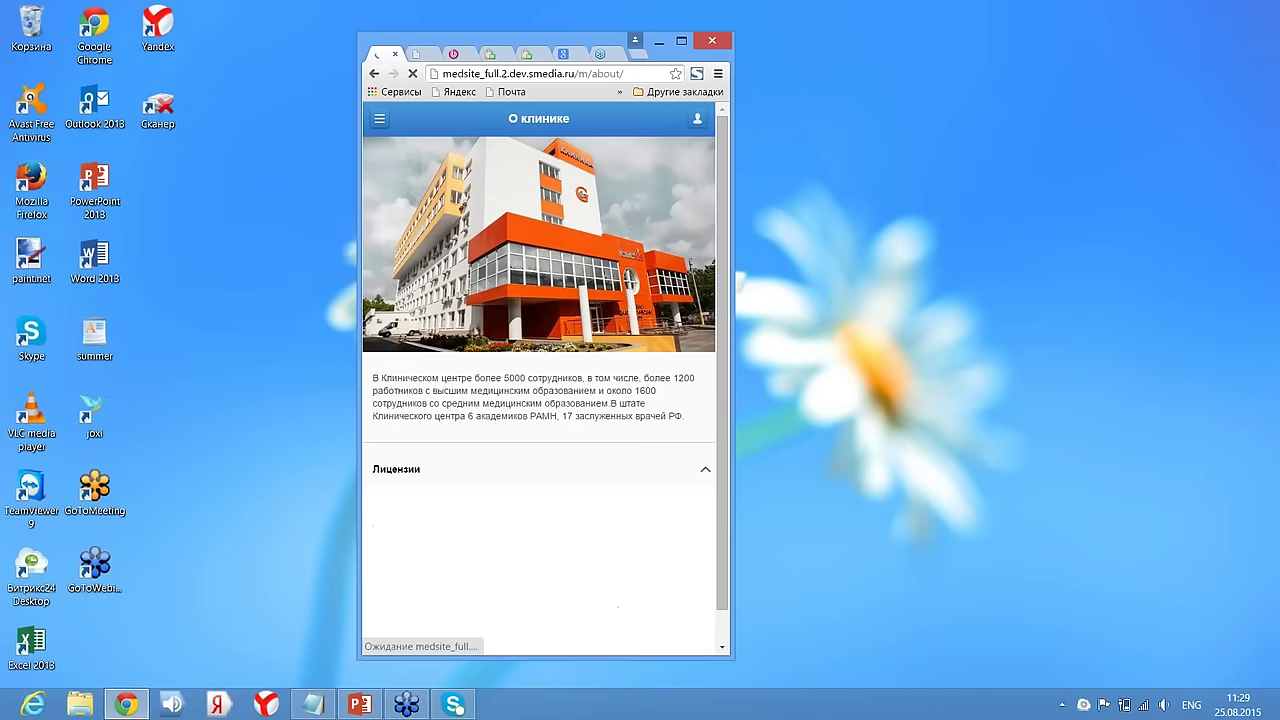
drag(736, 111, 643, 115)
click(379, 119)
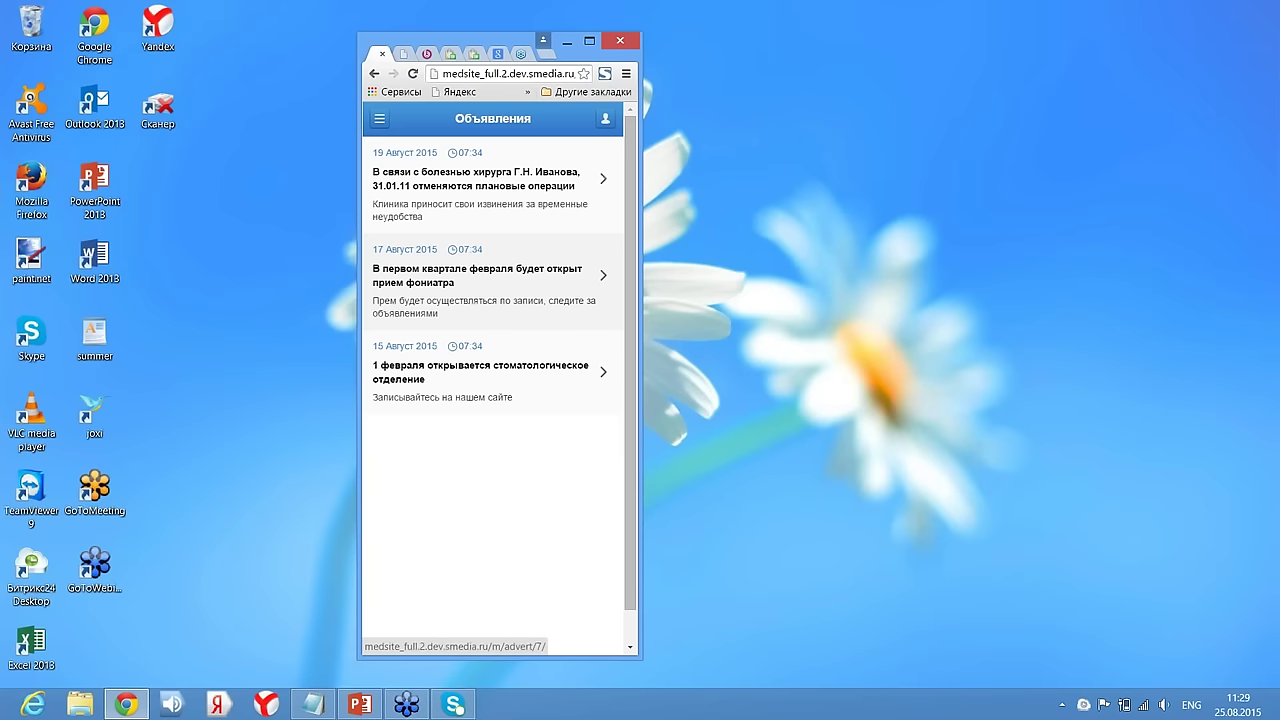
click(379, 119)
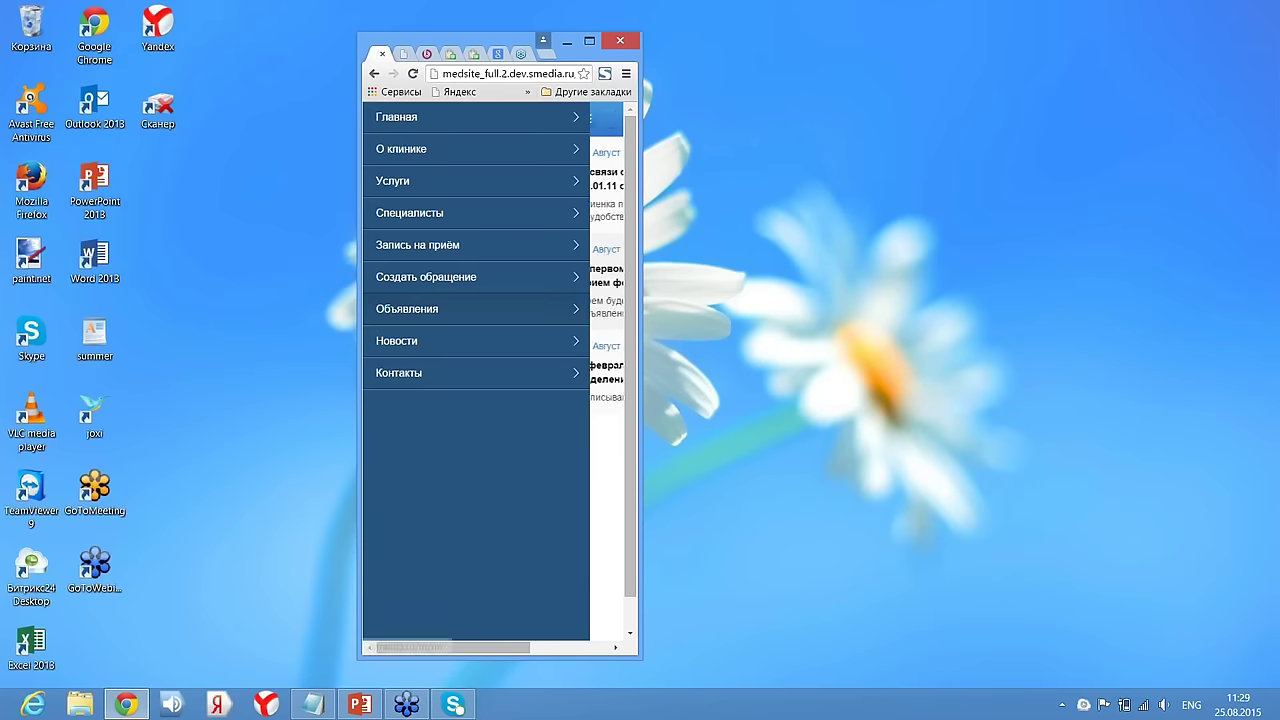
click(411, 230)
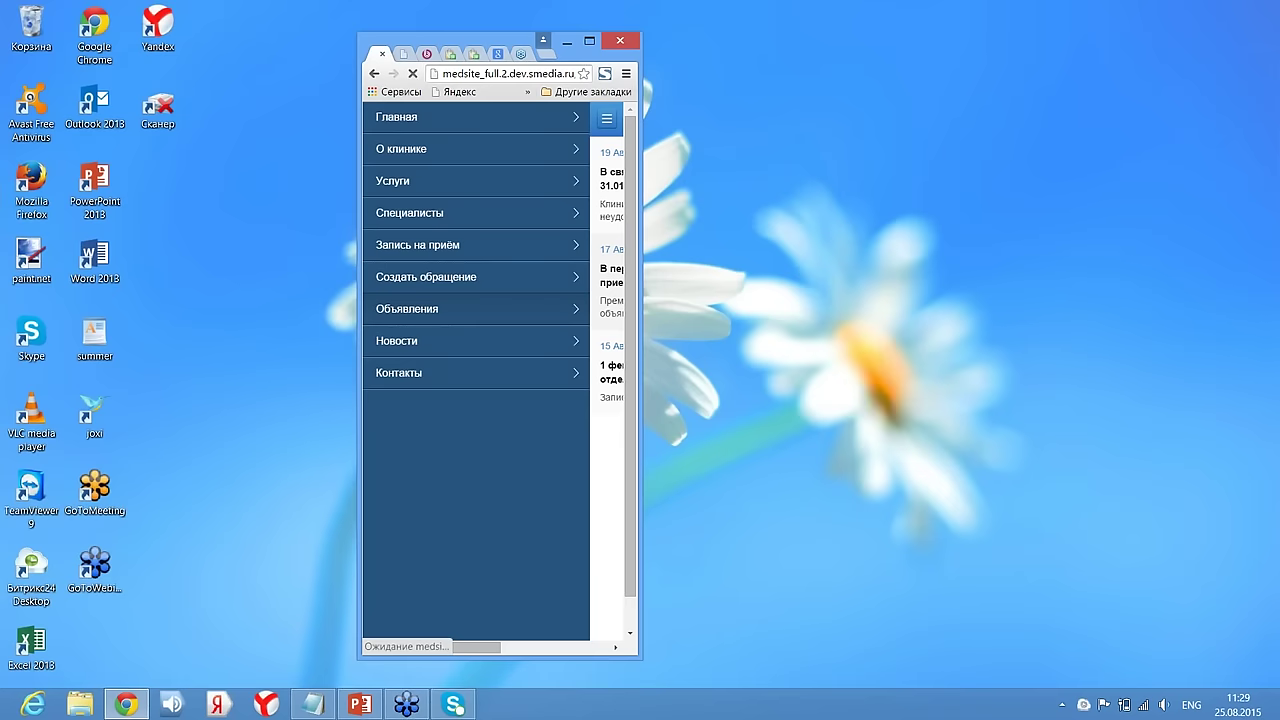
click(408, 178)
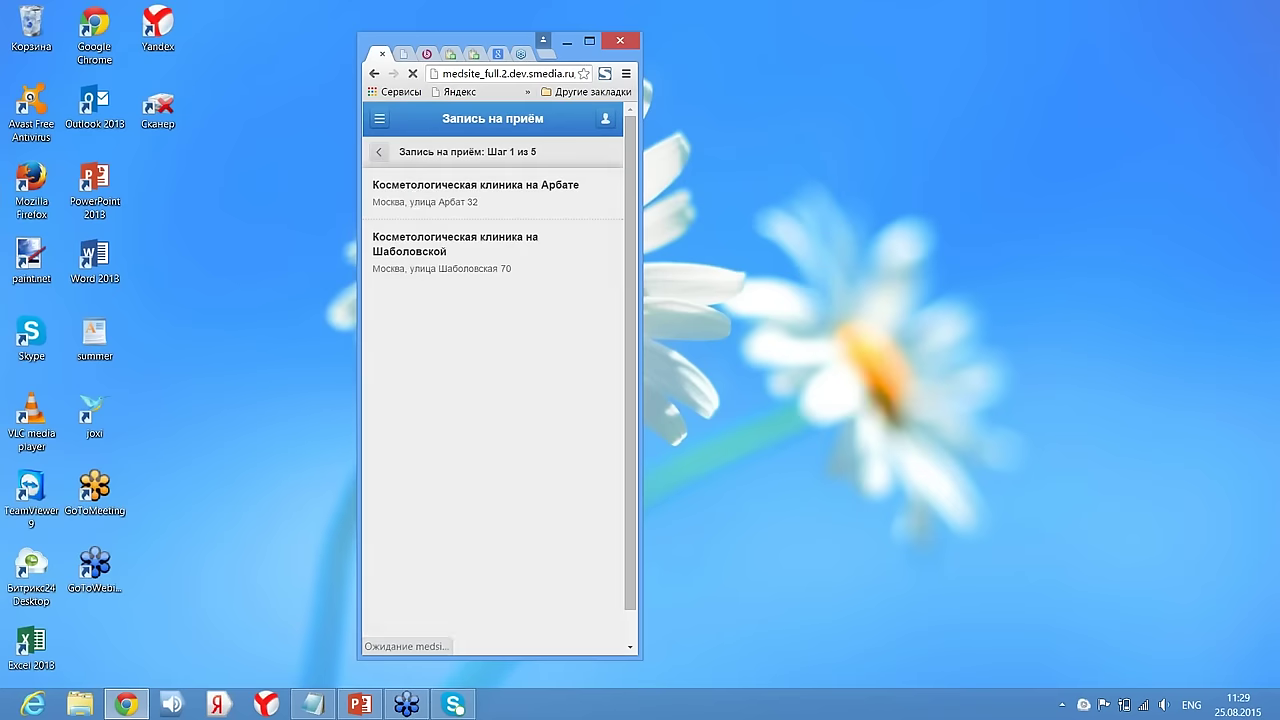
Build a route from the current location to the Arbat cosmetology clinic, allowing geolocation
click(420, 205)
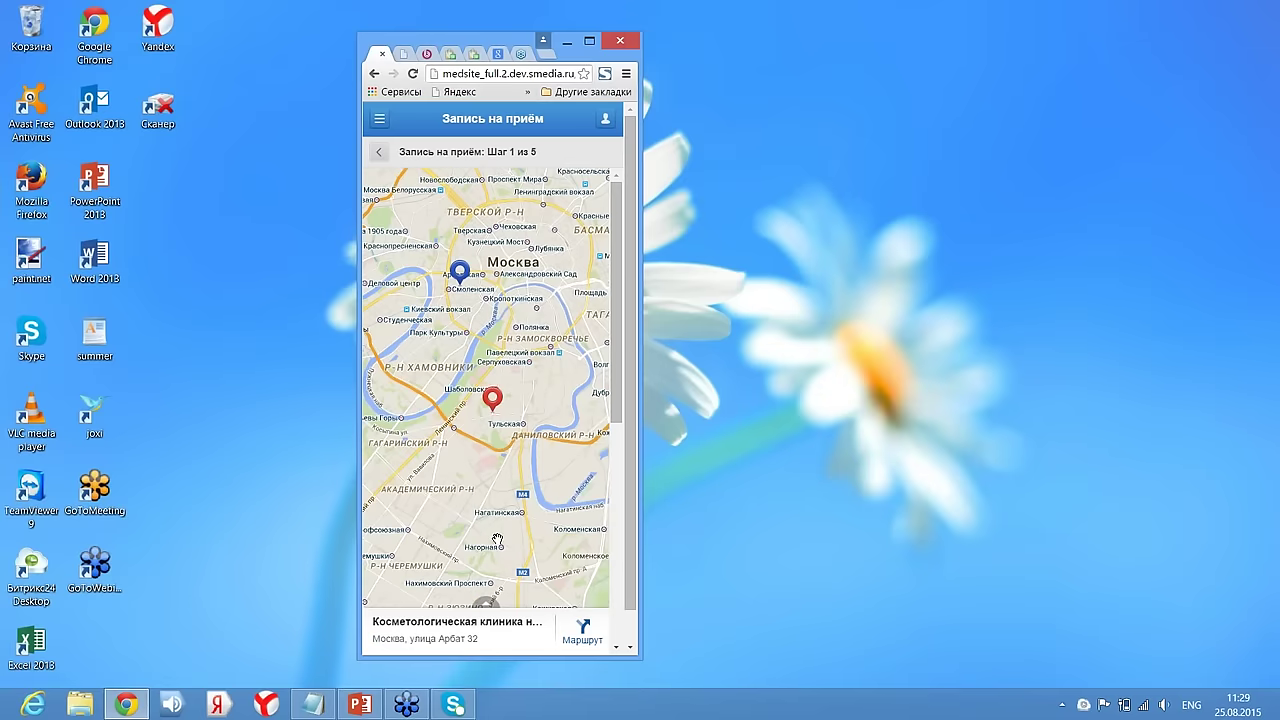
scroll(497, 540, down, 5)
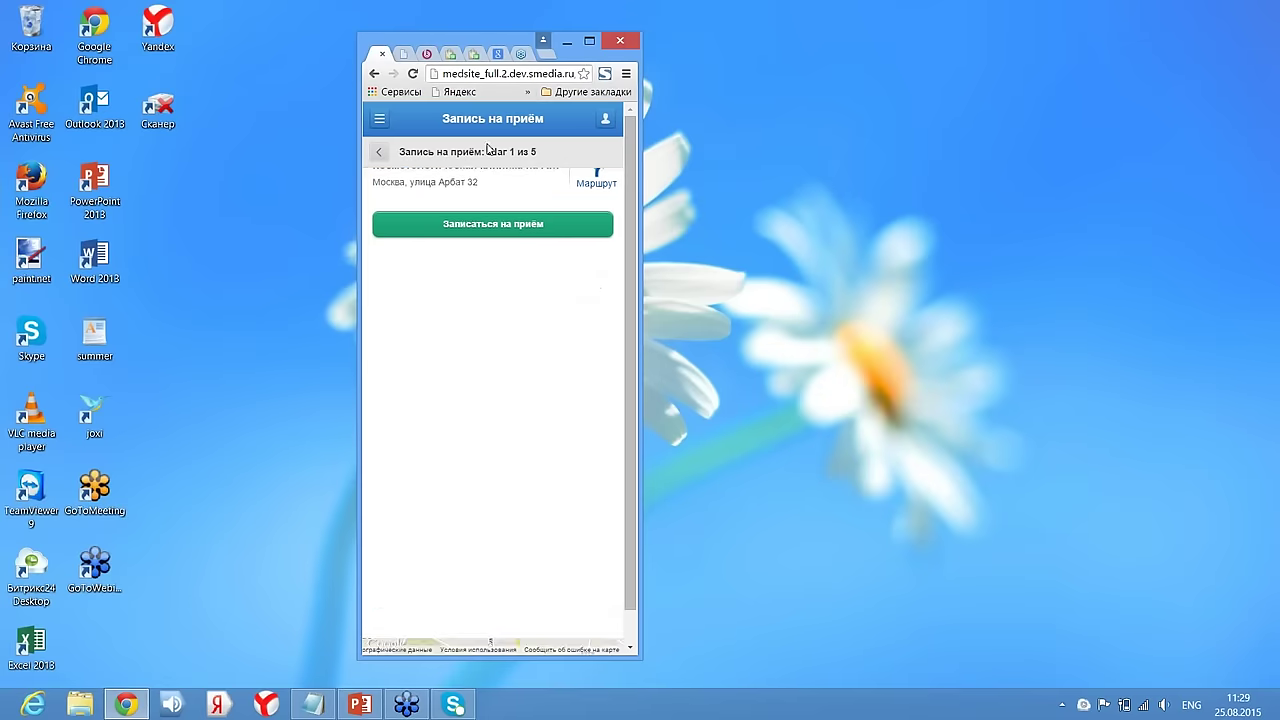
click(485, 246)
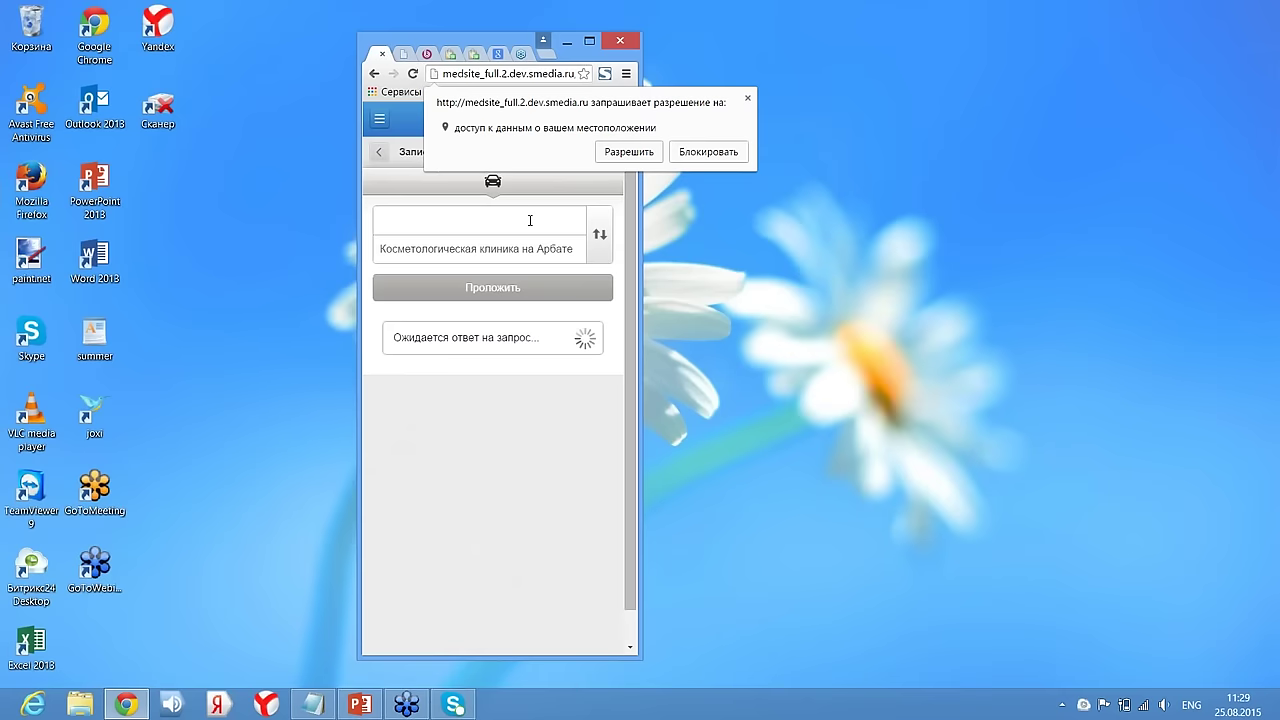
click(628, 151)
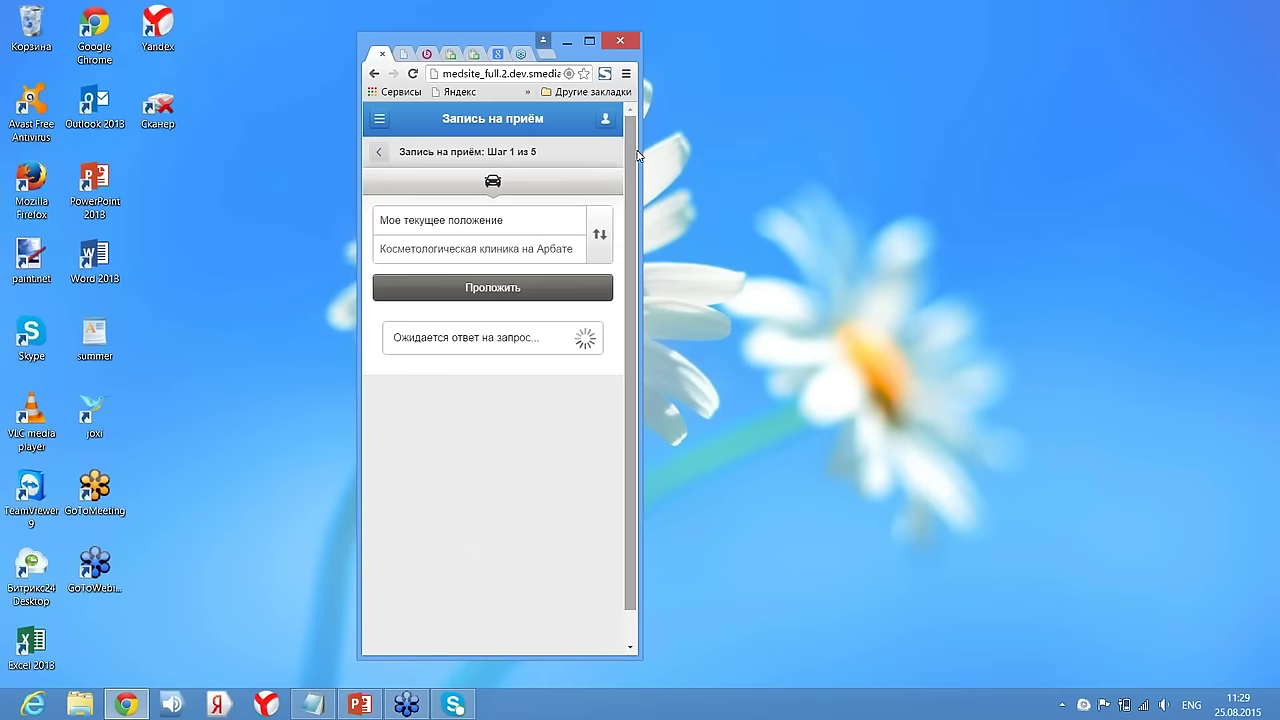
click(550, 290)
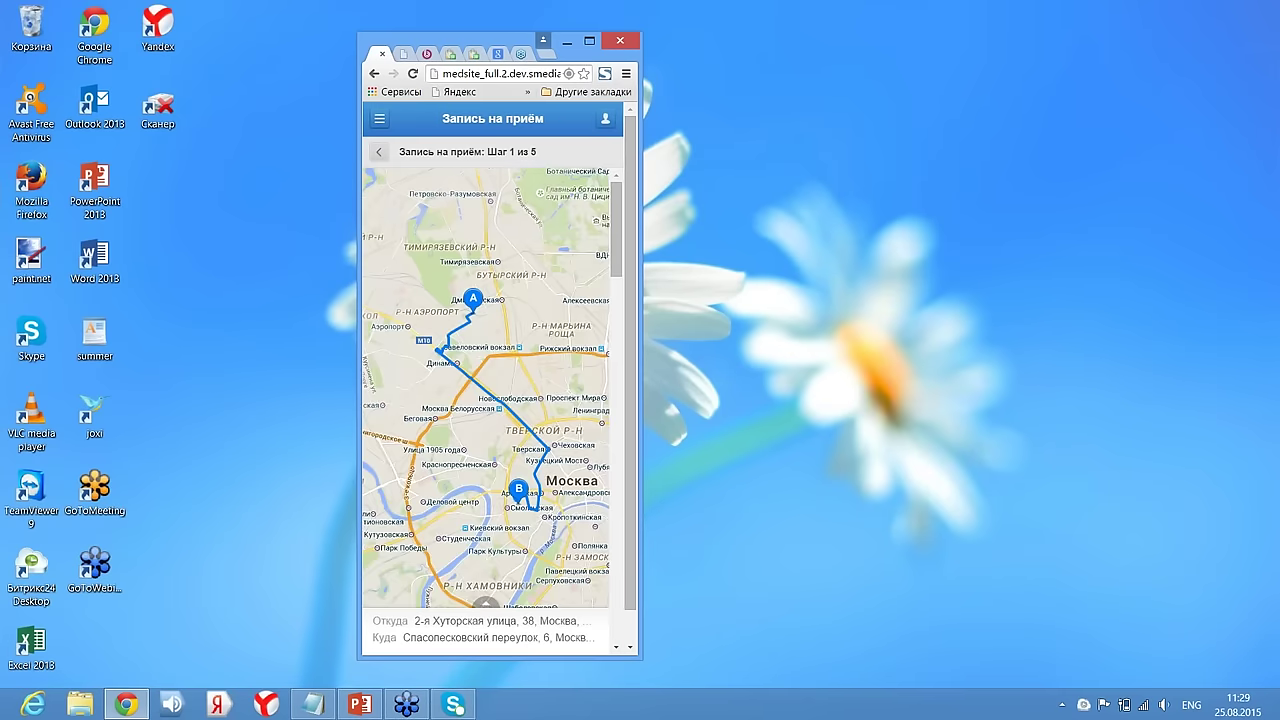
Show the 27-minute, 10,9 km driving directions on an expanded map and open the navigation menu
click(486, 605)
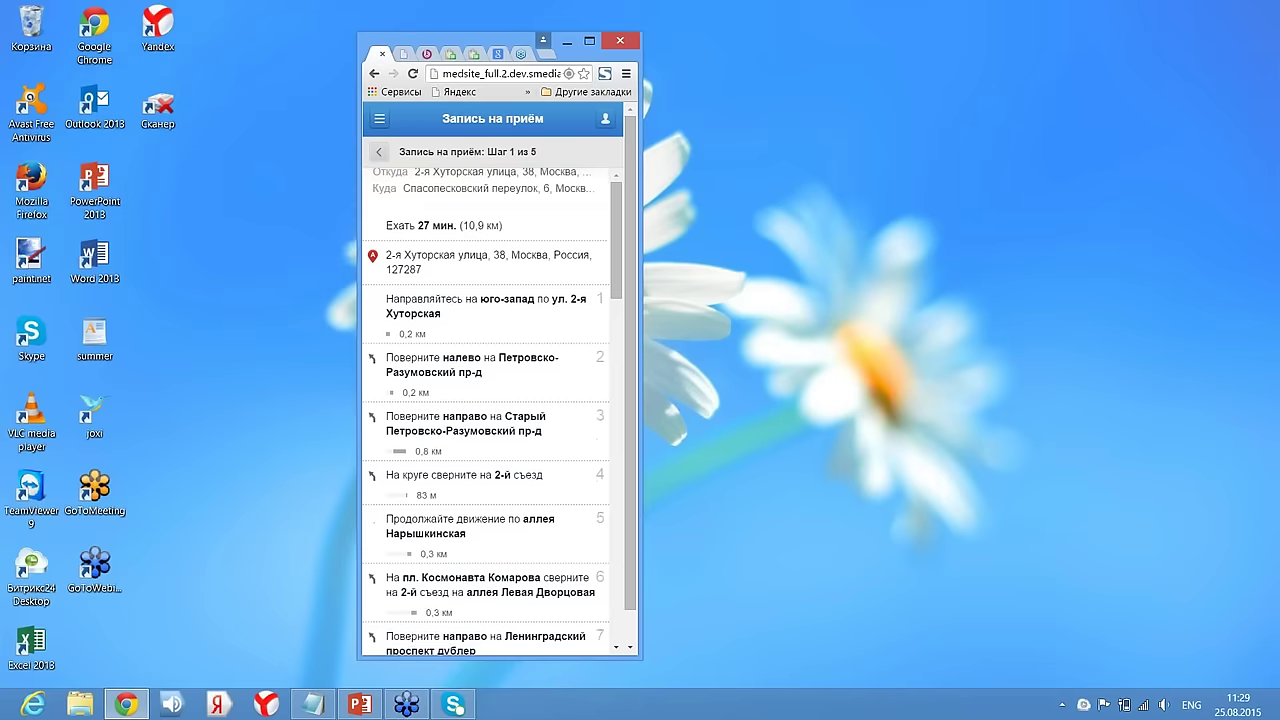
scroll(472, 268, up, 1)
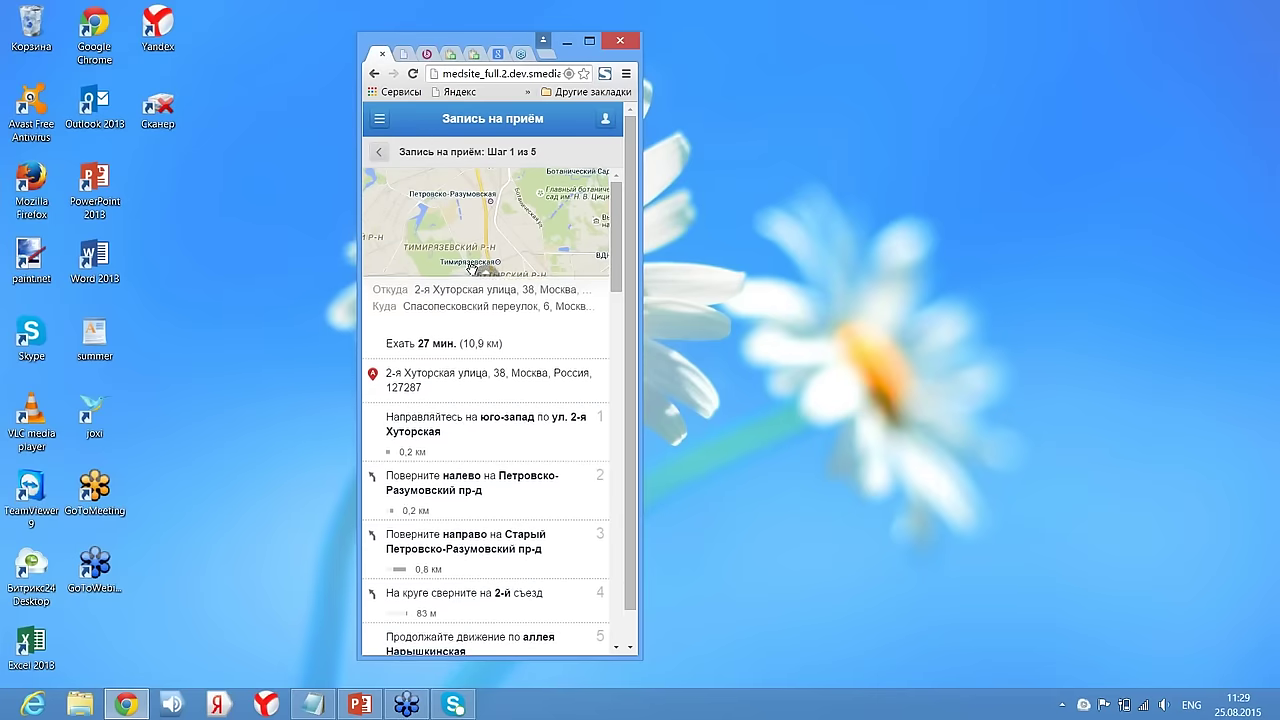
click(474, 268)
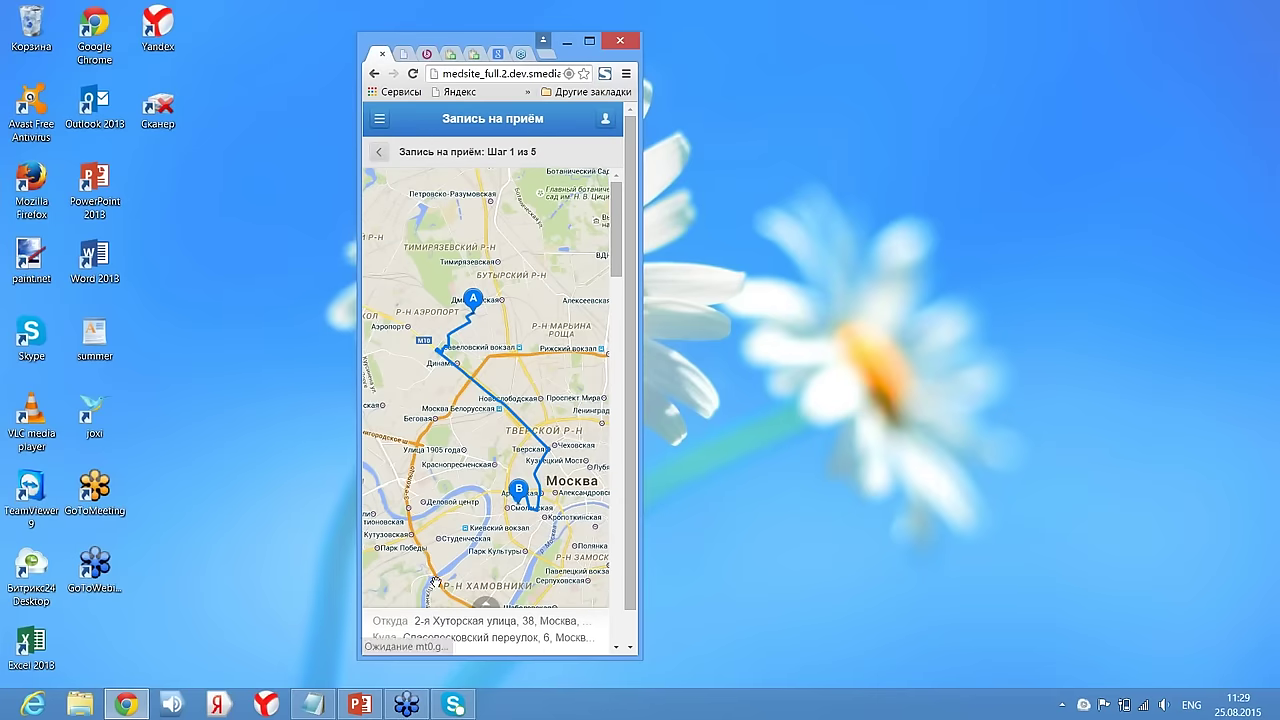
click(379, 119)
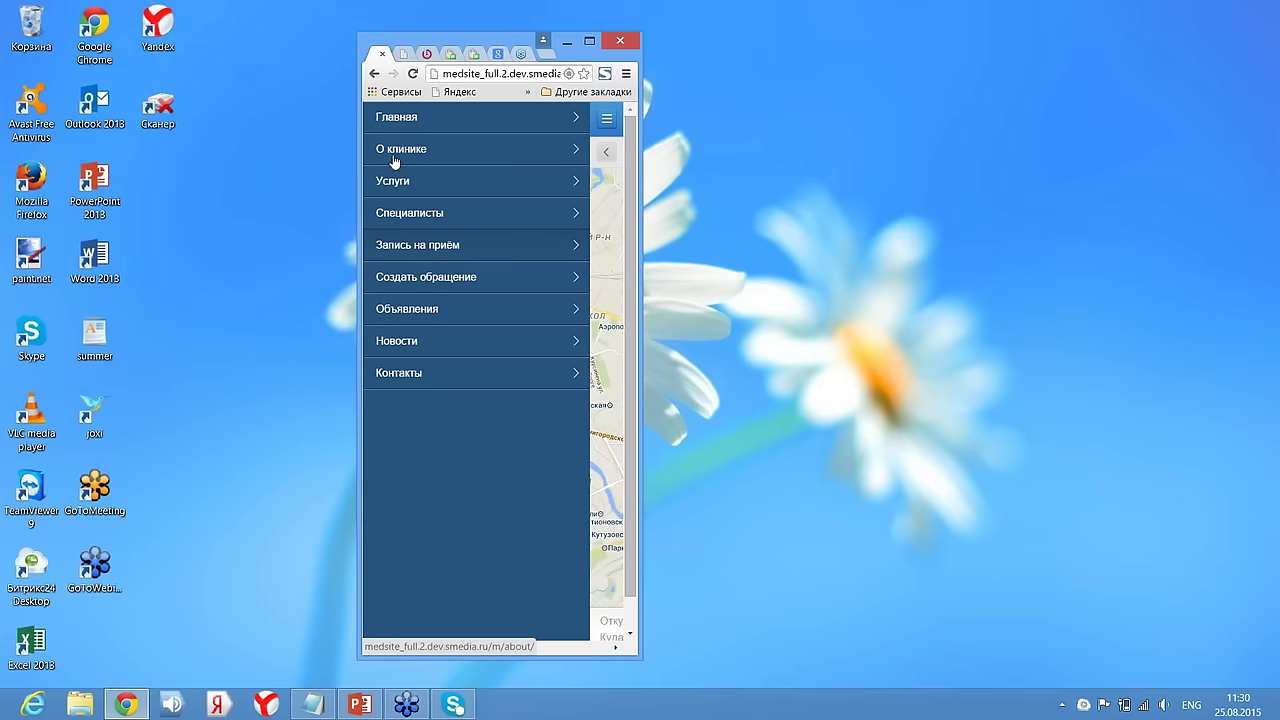
Open a cosmetologist's profile from Специалисты and start booking to see the 25.08.2015 slots
click(409, 213)
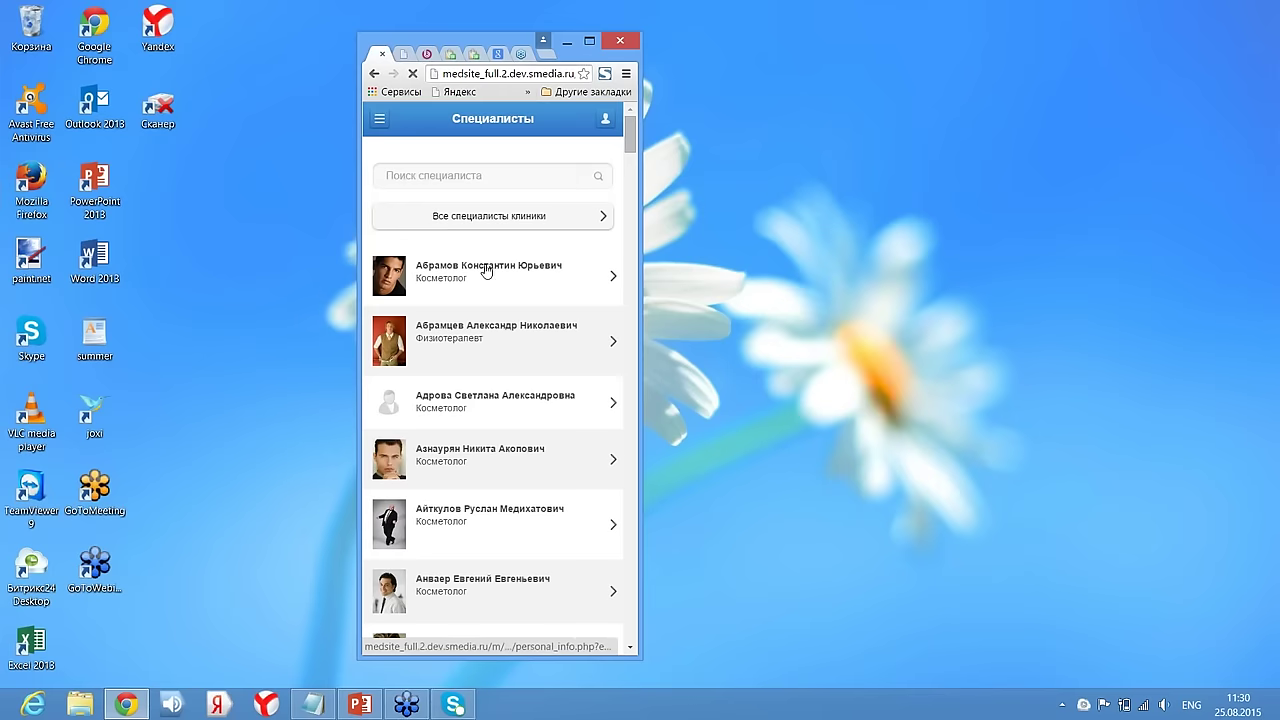
scroll(500, 375, down, 3)
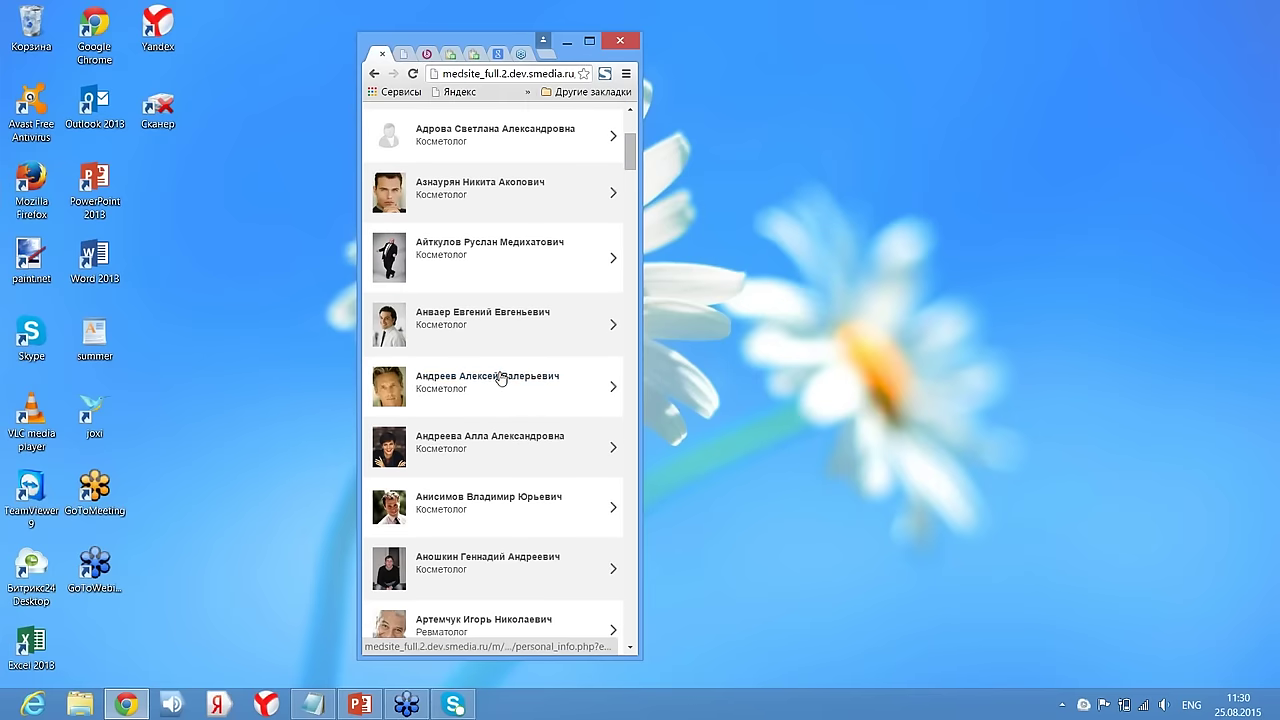
click(501, 377)
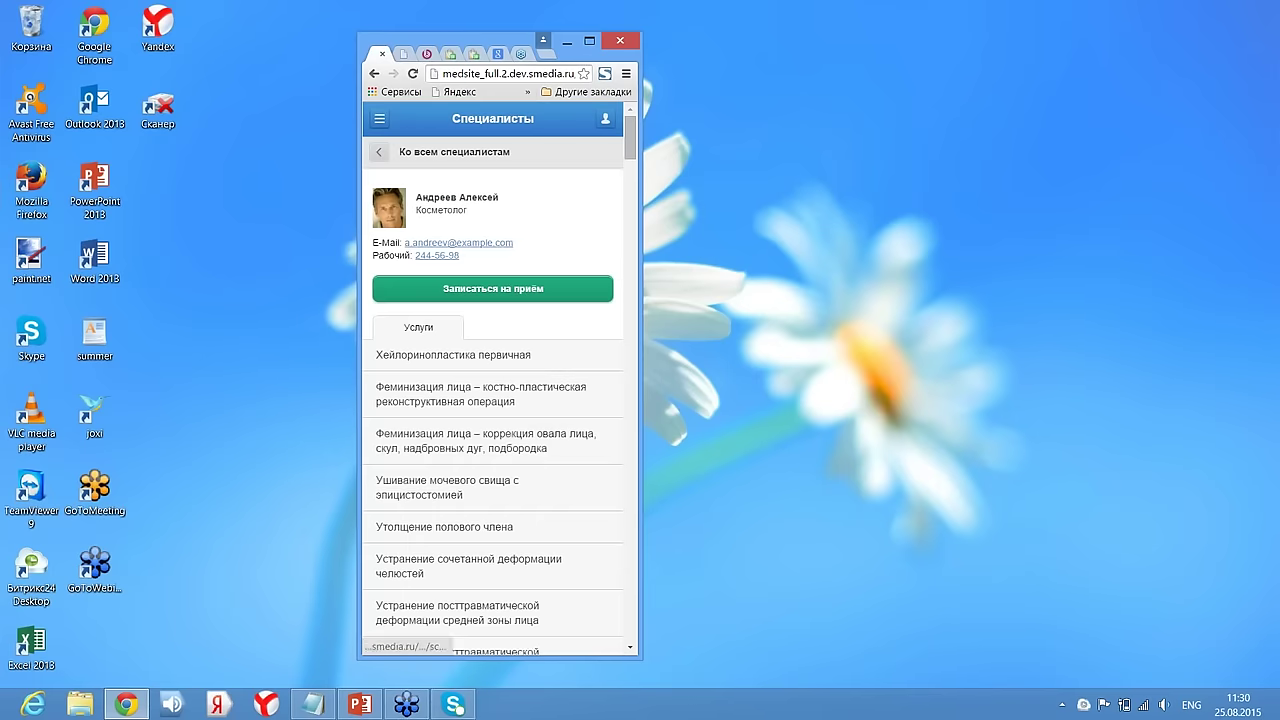
click(486, 292)
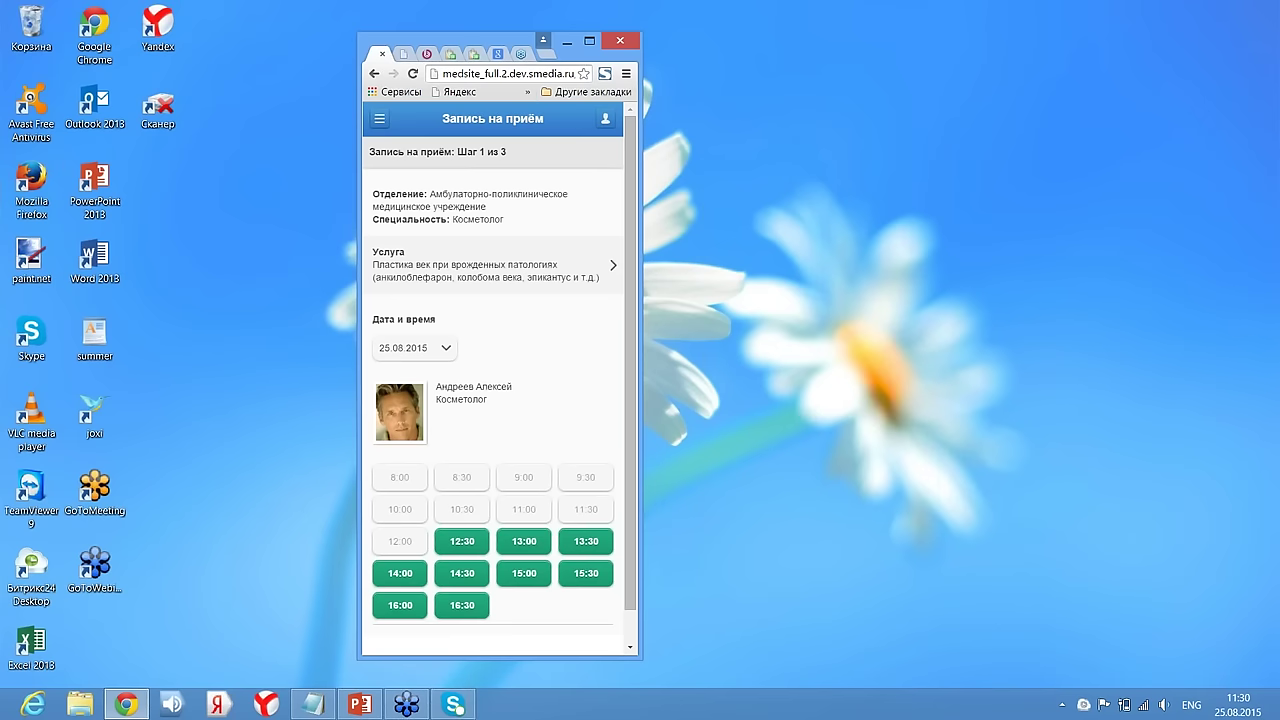
Pick the 14:30 time slot and fill the e-mail field from the saved suggestion
click(459, 573)
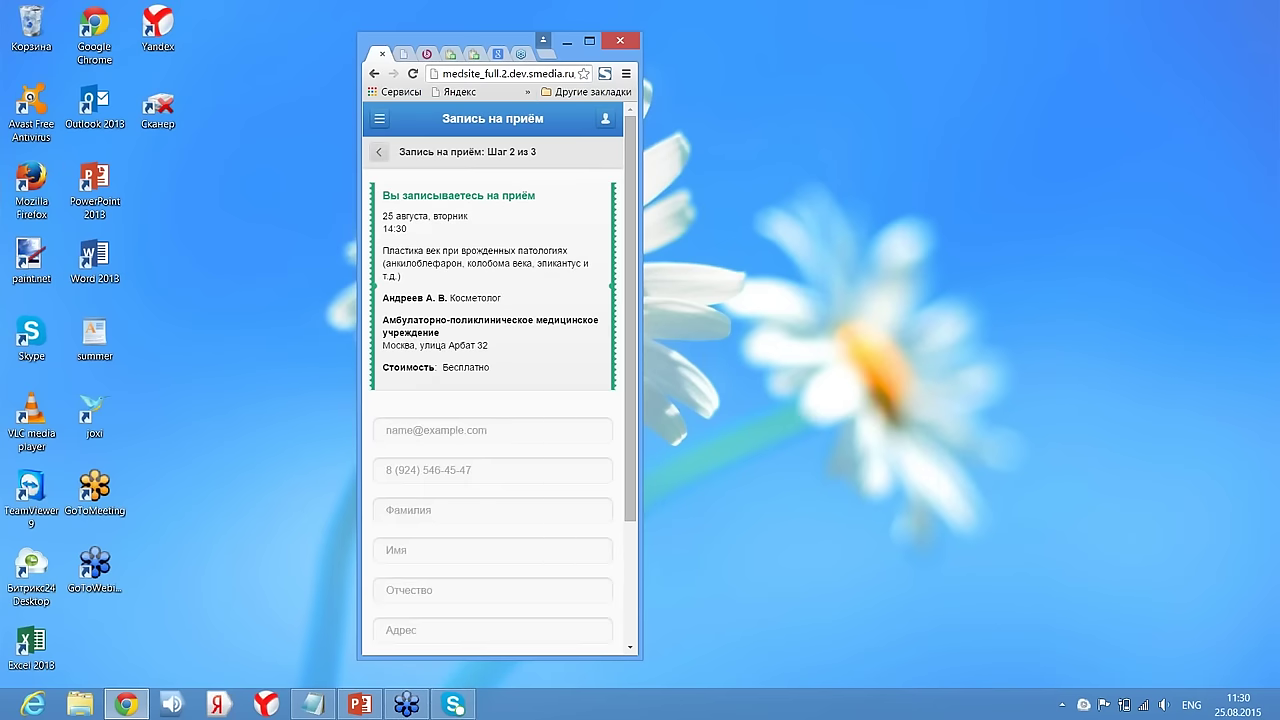
click(452, 432)
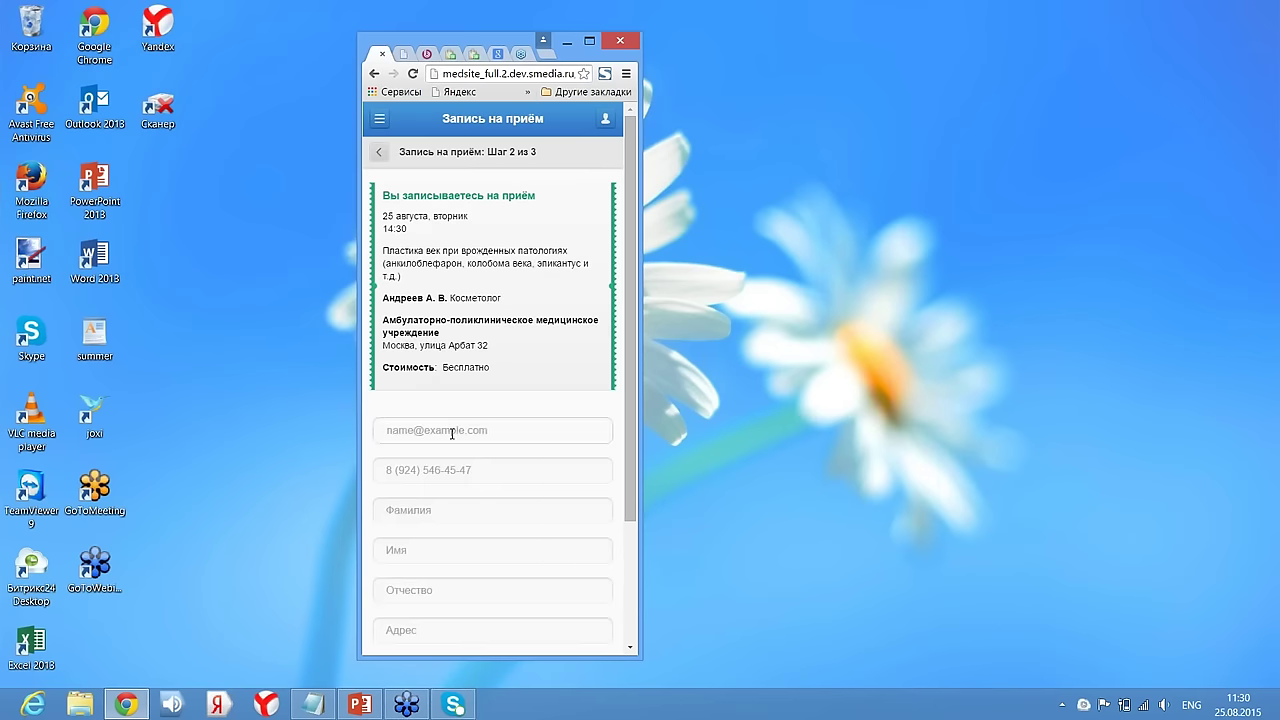
text(ns)
key(Down)
key(Return)
Fill in the patient's first name and surname in Russian and submit the booking
click(432, 511)
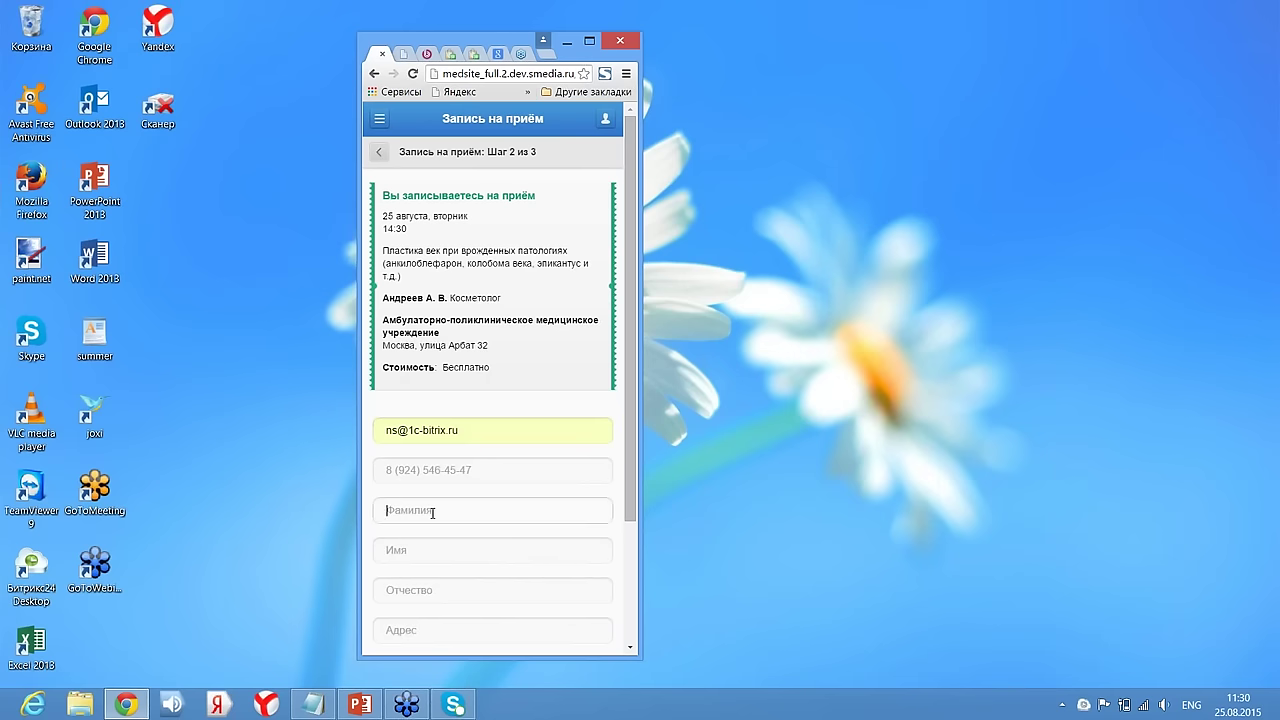
text(Y)
key(BackSpace)
key(alt+shift)
text(Н)
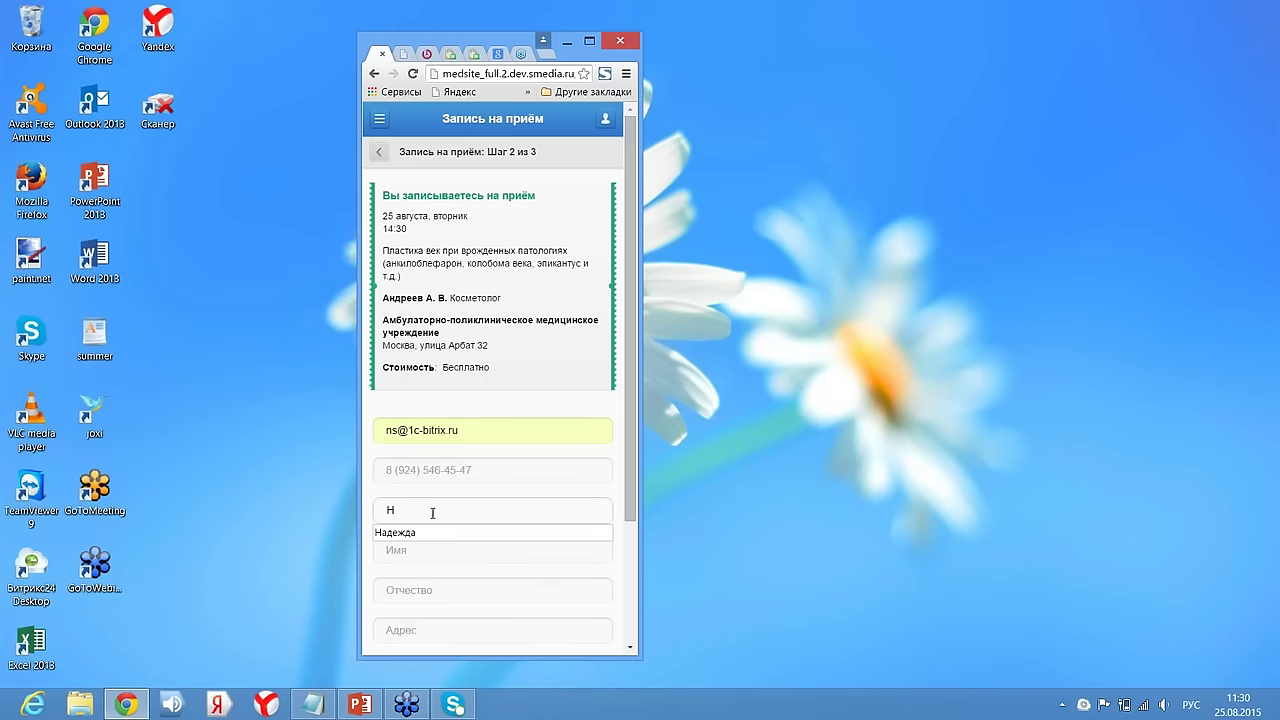
key(Down)
key(Return)
click(440, 551)
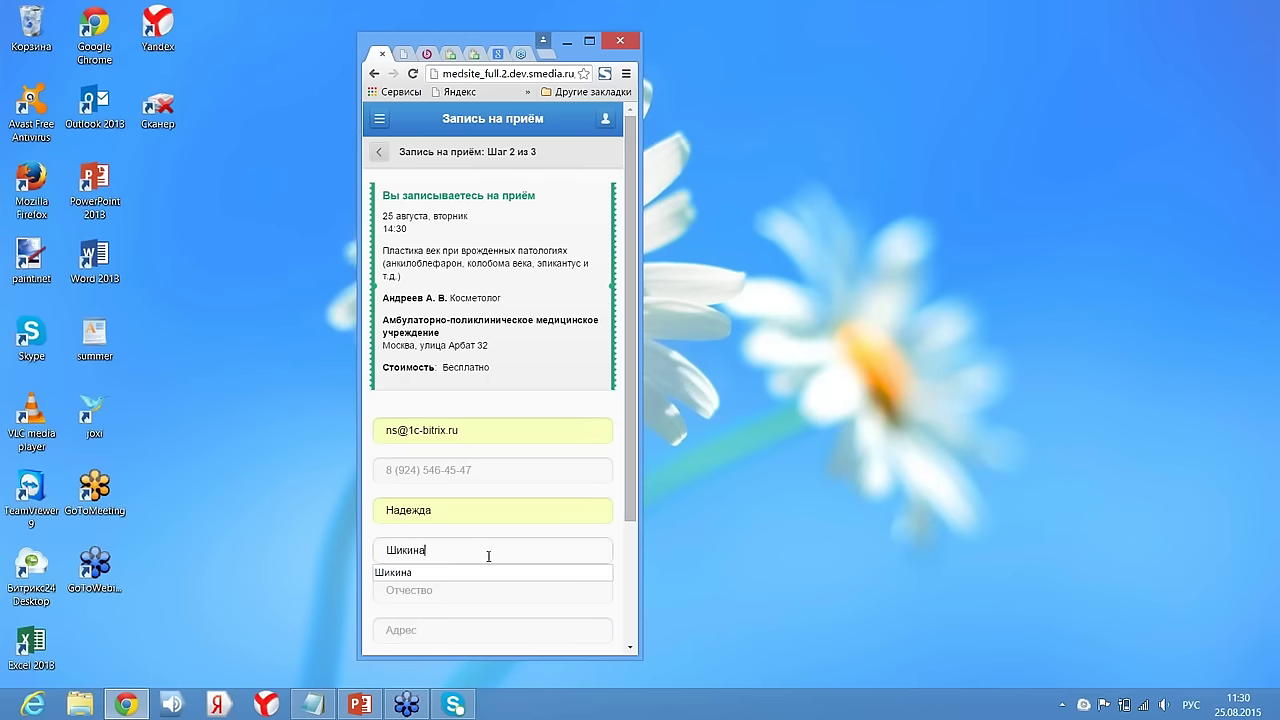
scroll(488, 556, down, 3)
click(487, 598)
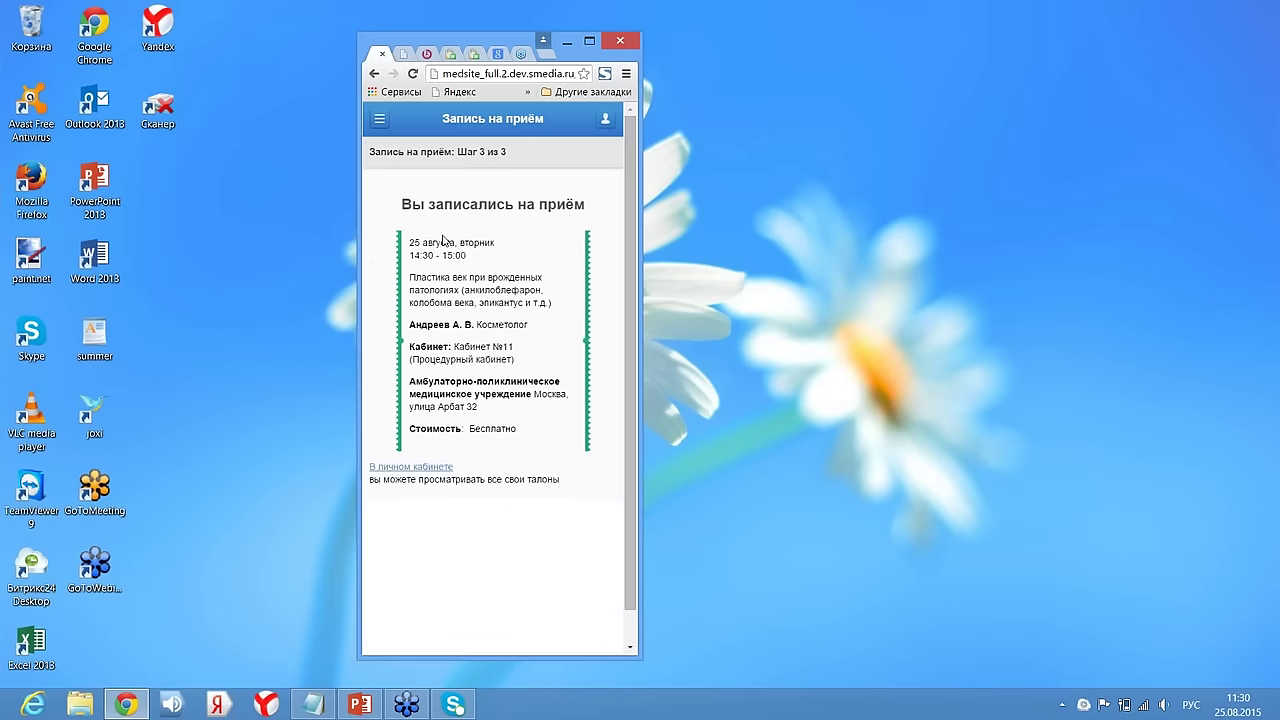
Sign in via В личном кабинете with the saved login and password, skip saving it, and maximize
click(452, 468)
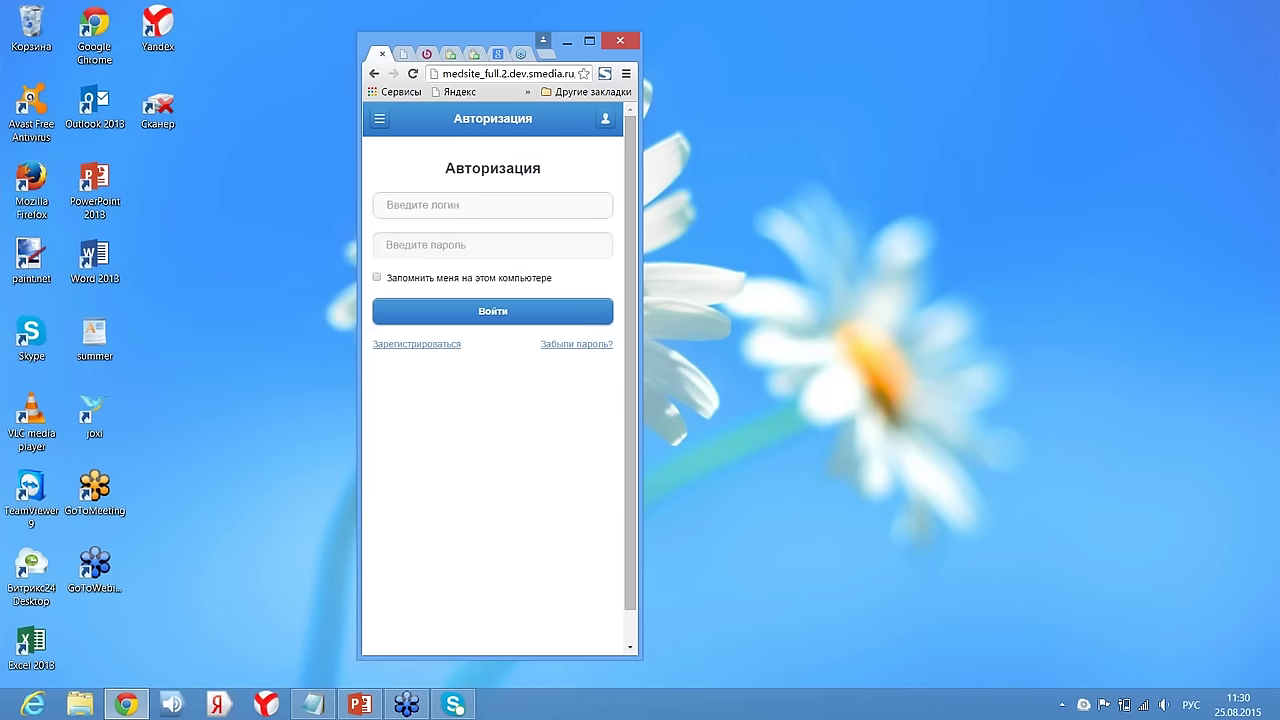
key(alt+shift)
text(admin)
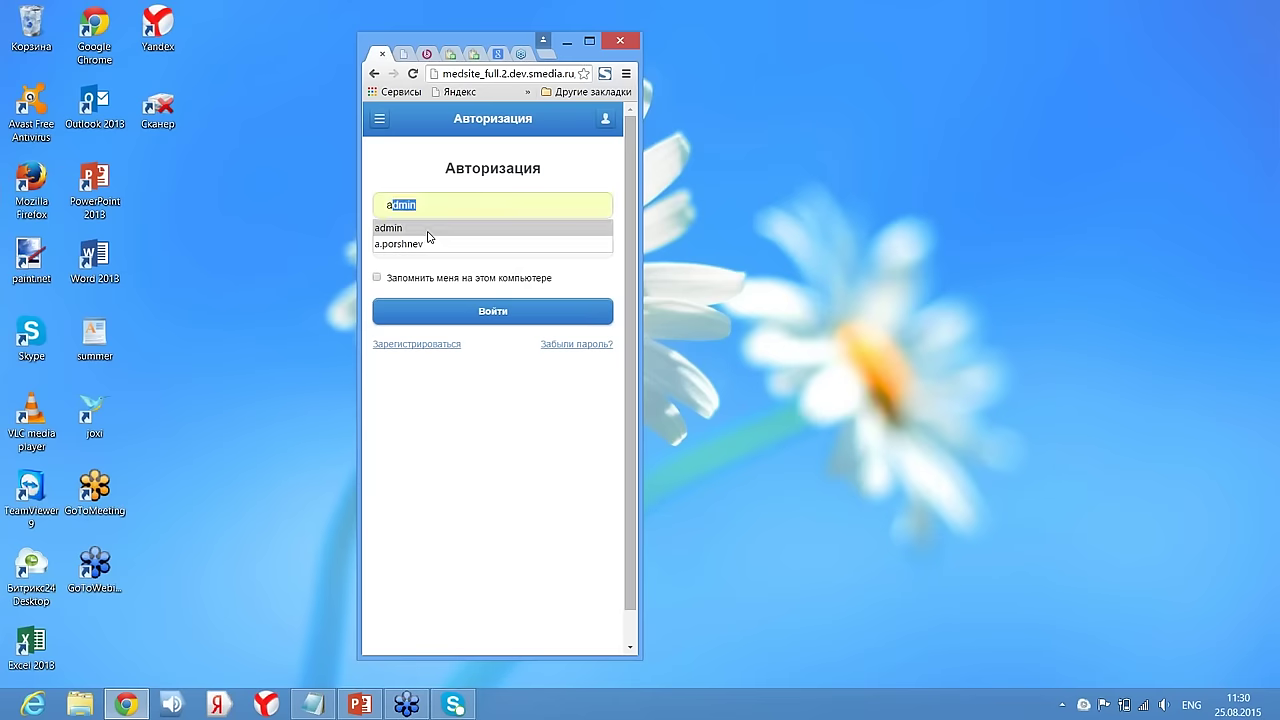
click(428, 232)
click(423, 251)
text(******)
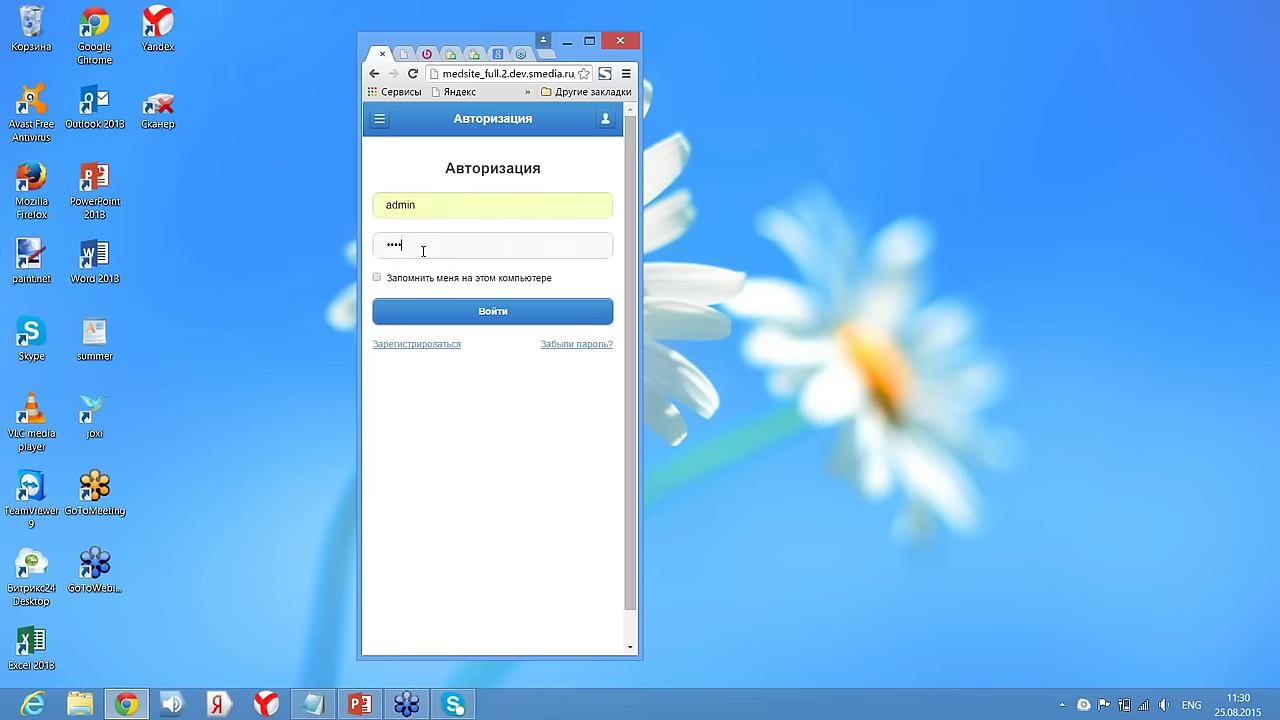
click(444, 317)
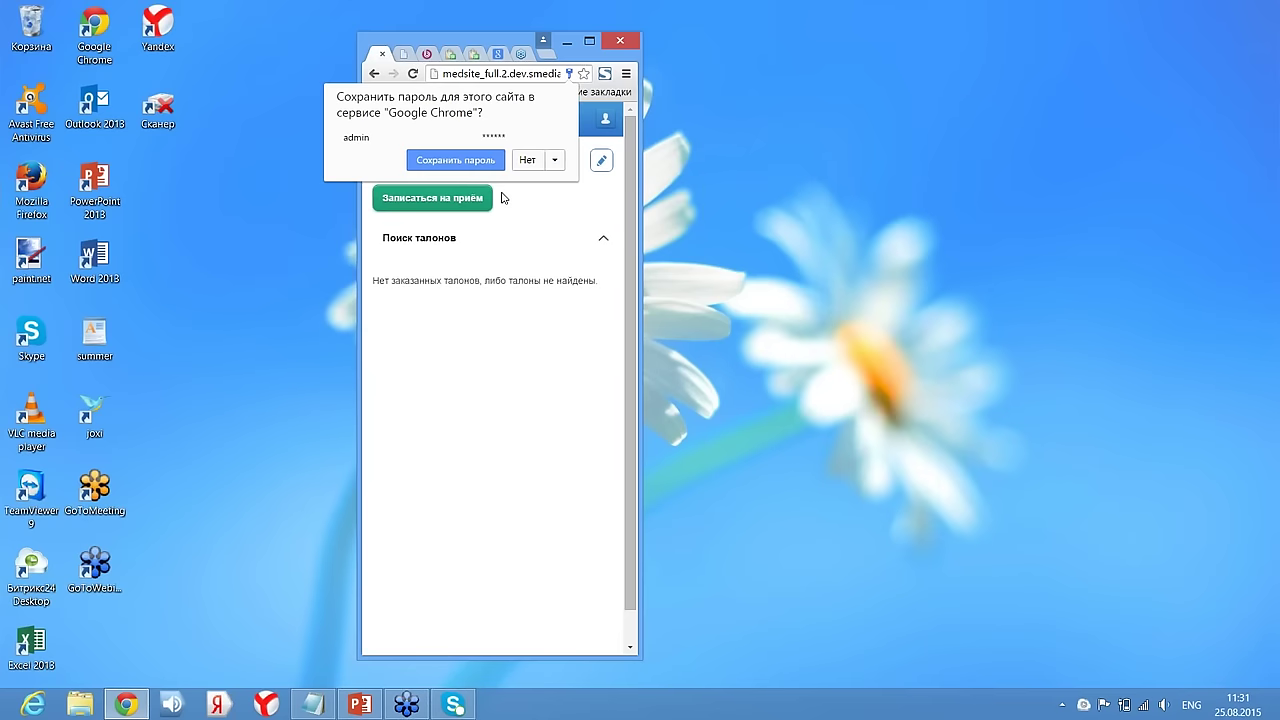
click(527, 220)
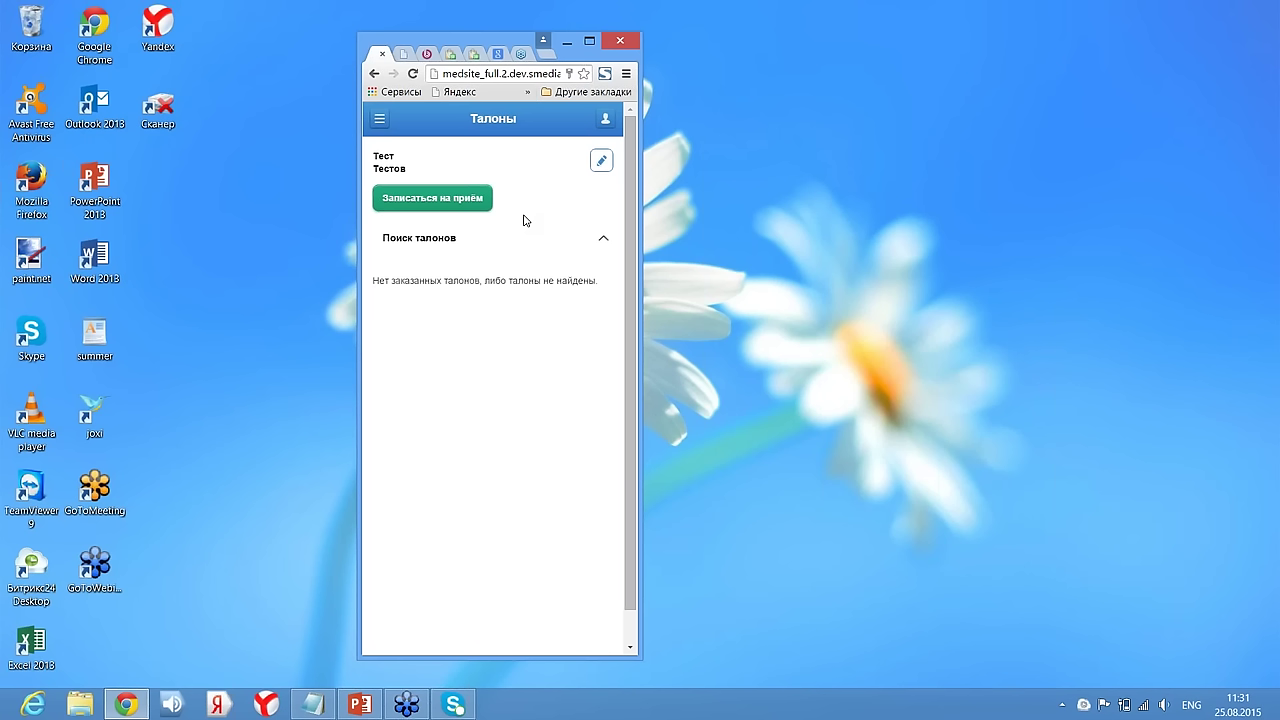
click(589, 40)
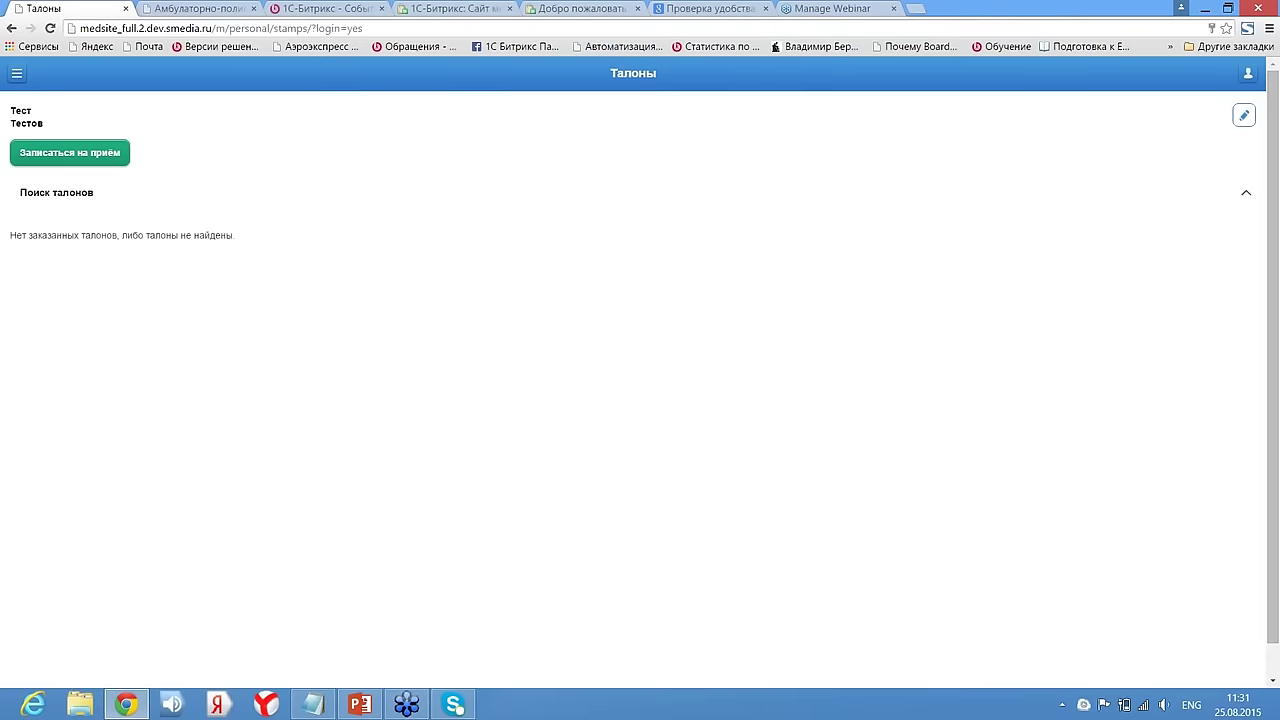
Open the clinic site's Мобильная версия and its sign-in page in a restored small window
click(215, 10)
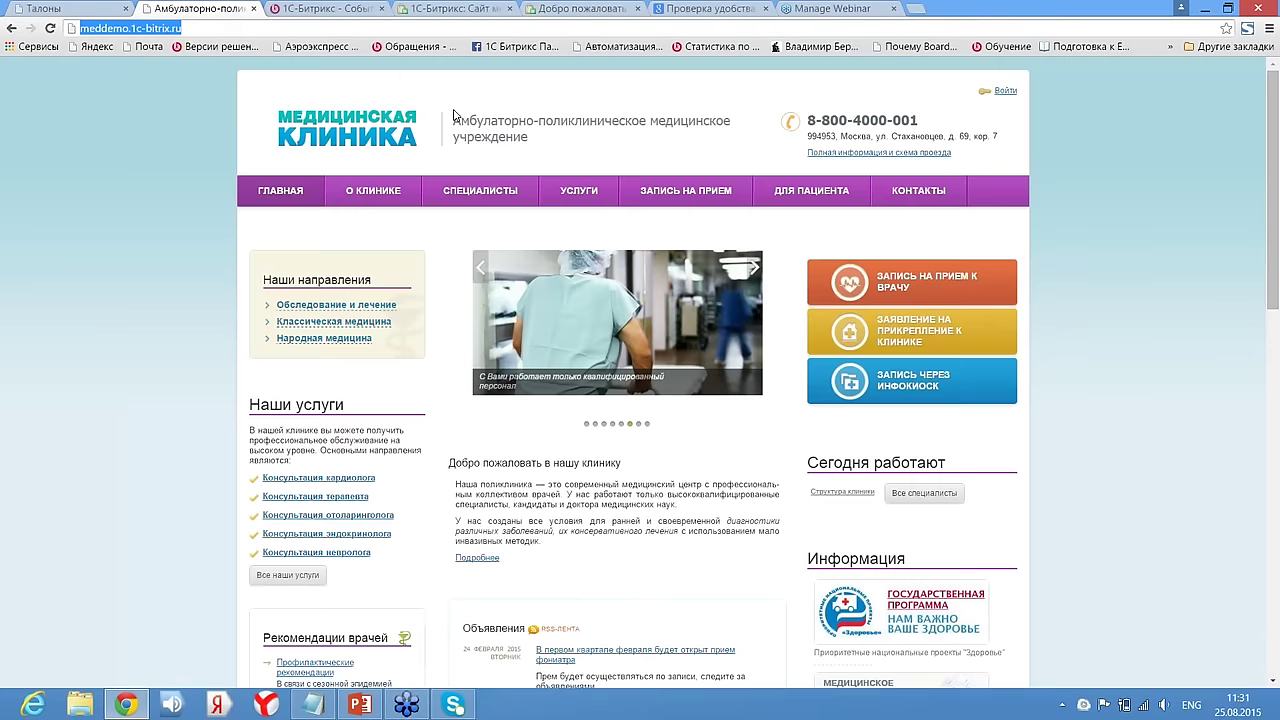
scroll(920, 457, down, 10)
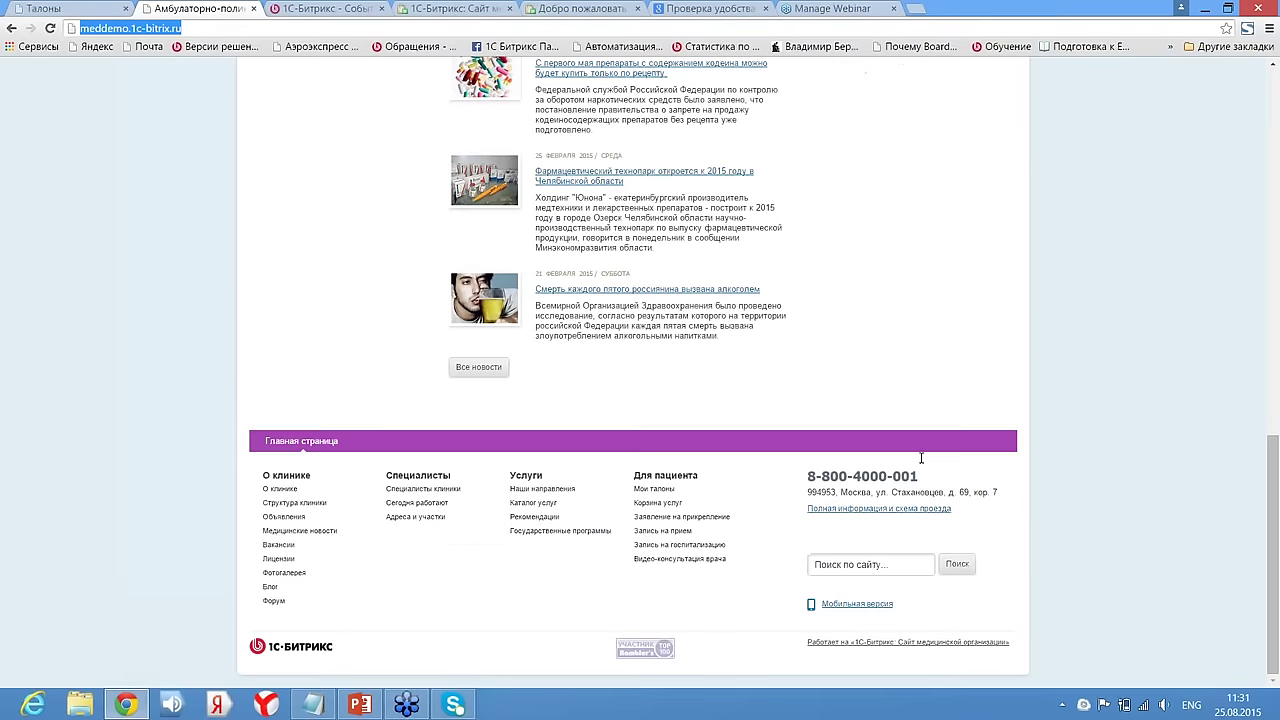
click(857, 604)
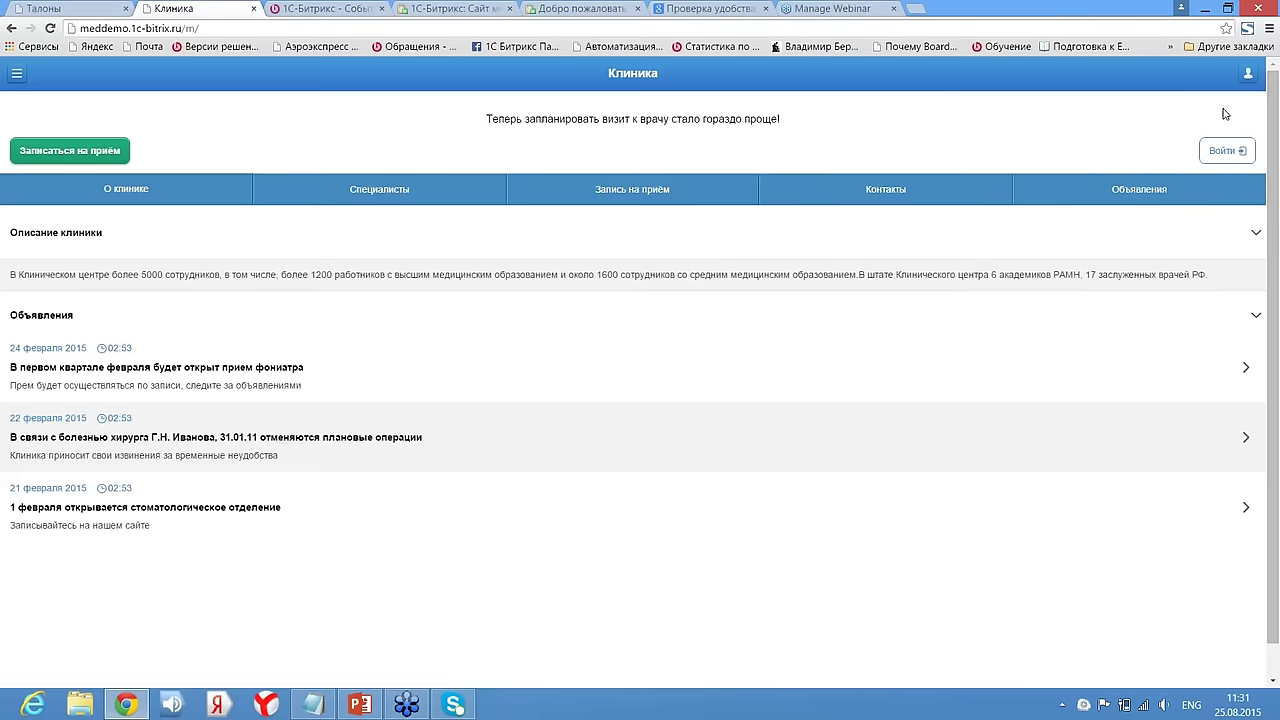
click(1245, 76)
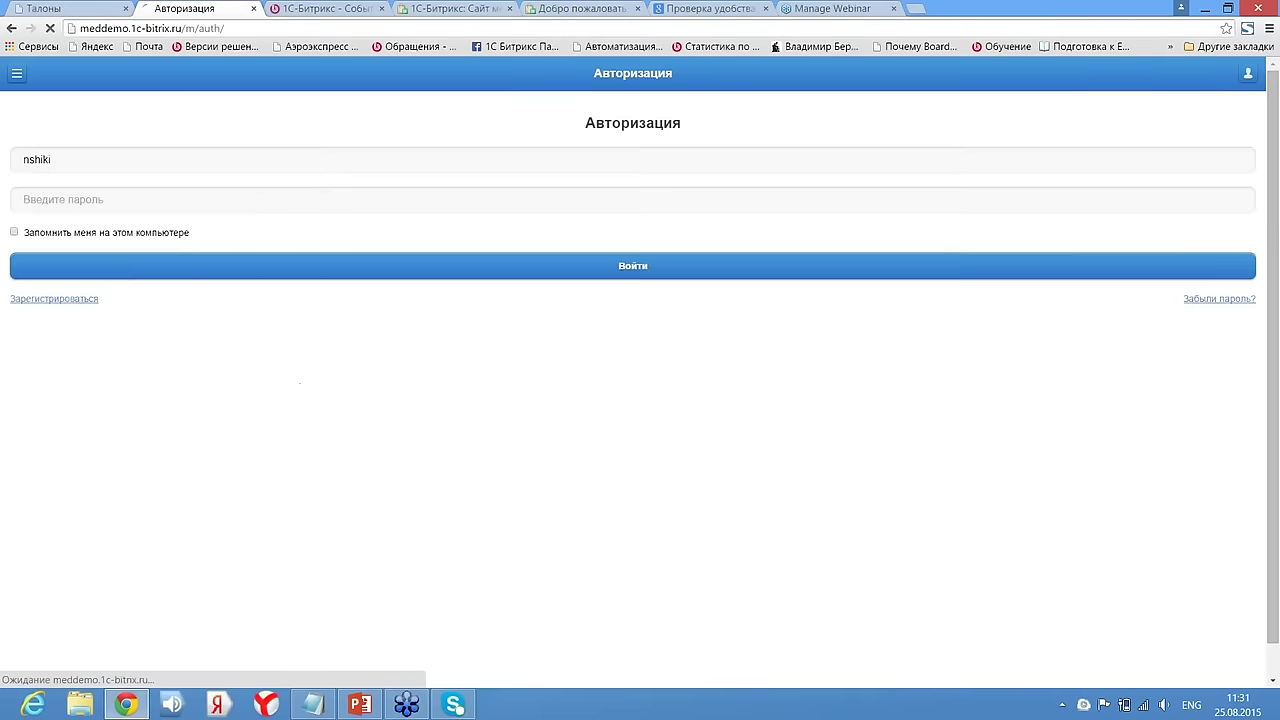
click(1228, 8)
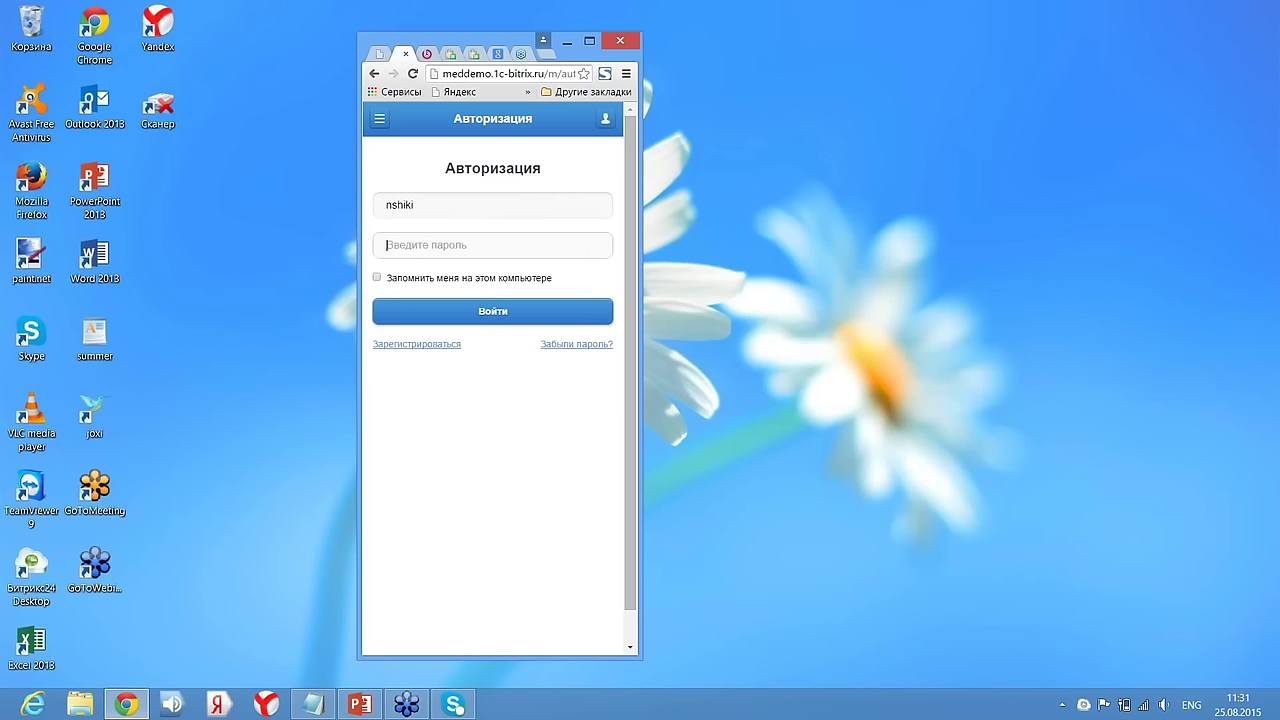
Log in with the account login and password and decline saving the password
text(•••••••)
text(*****)
click(426, 314)
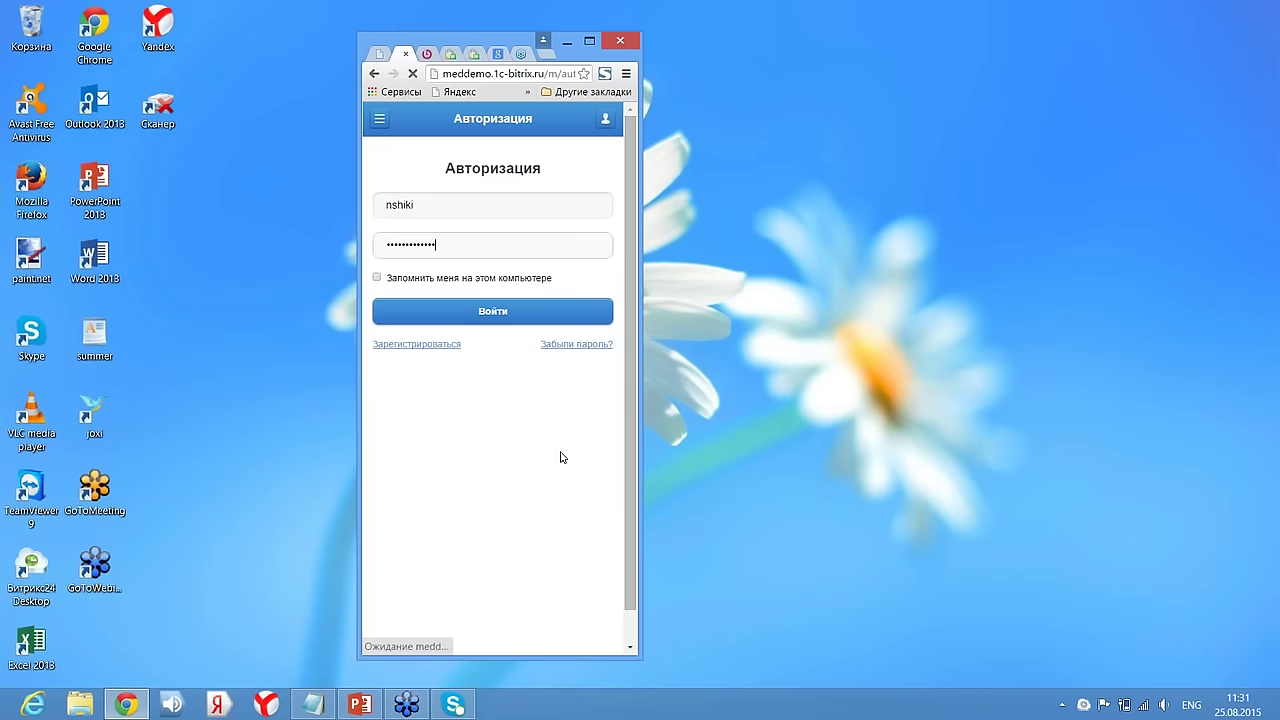
click(513, 321)
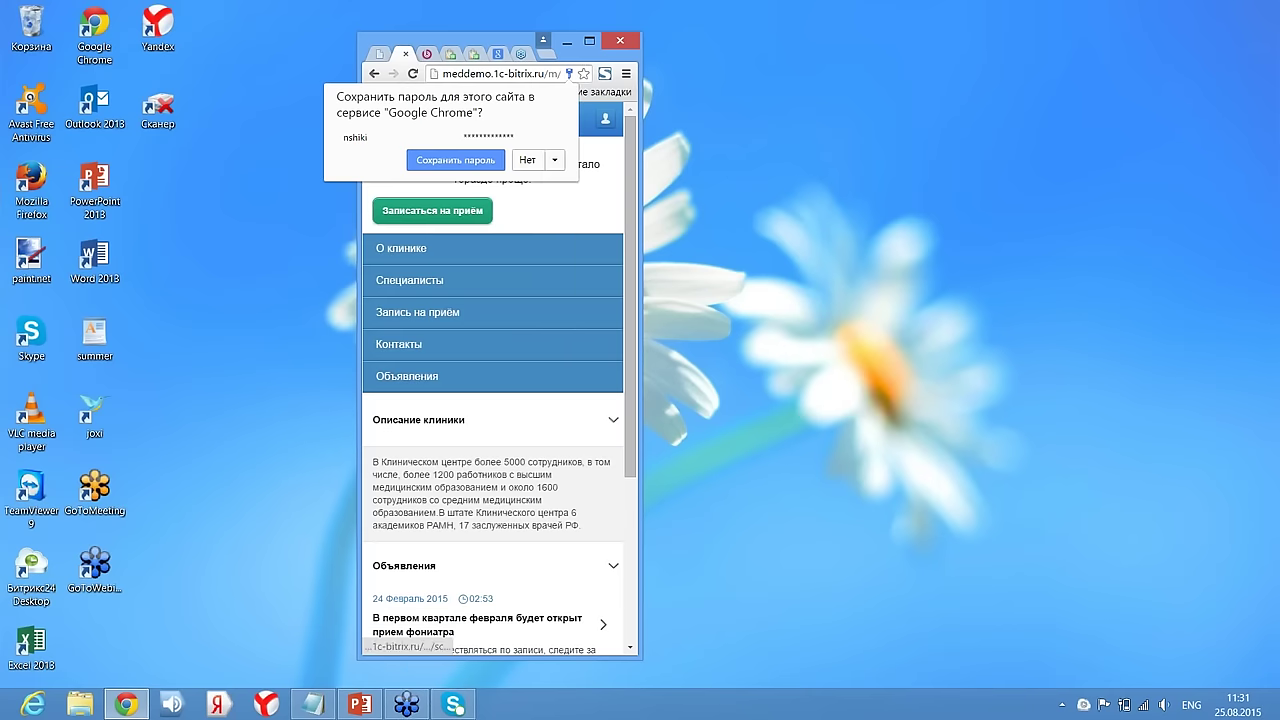
click(527, 160)
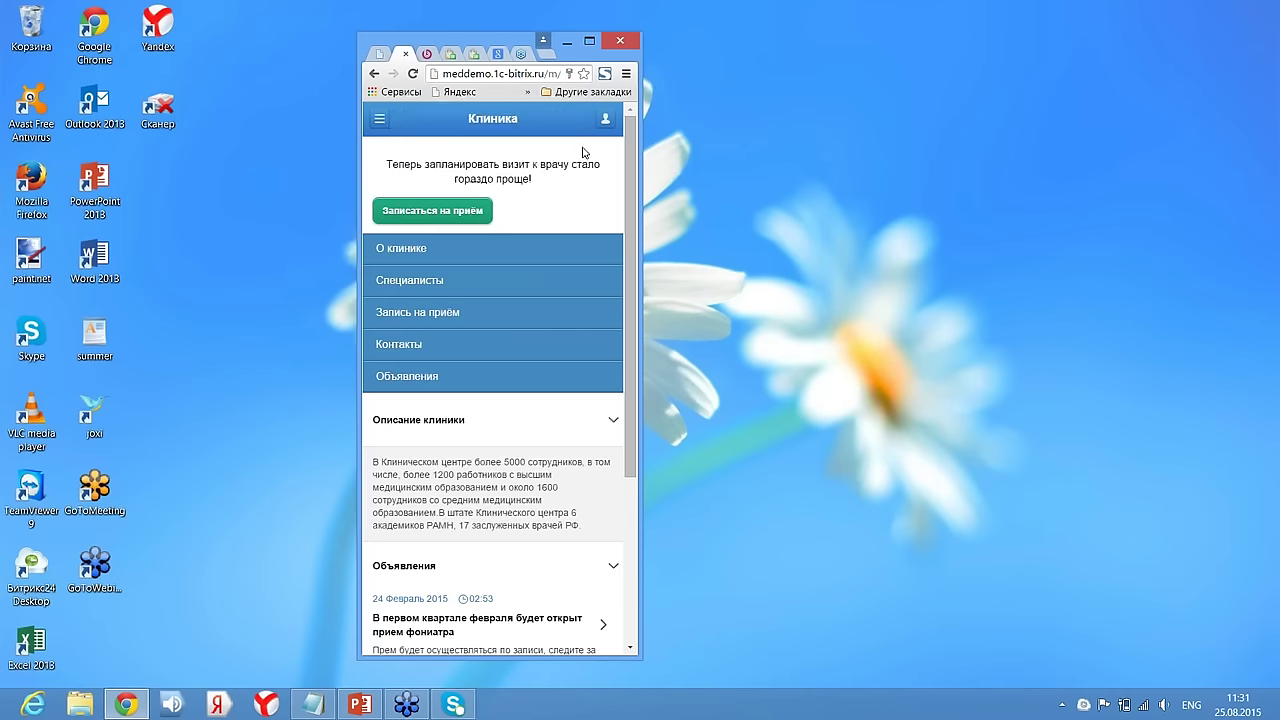
Open Талоны from the user menu and review the 27.08.2015, 11:00–11:30 ticket «В обработке»
click(605, 118)
click(486, 188)
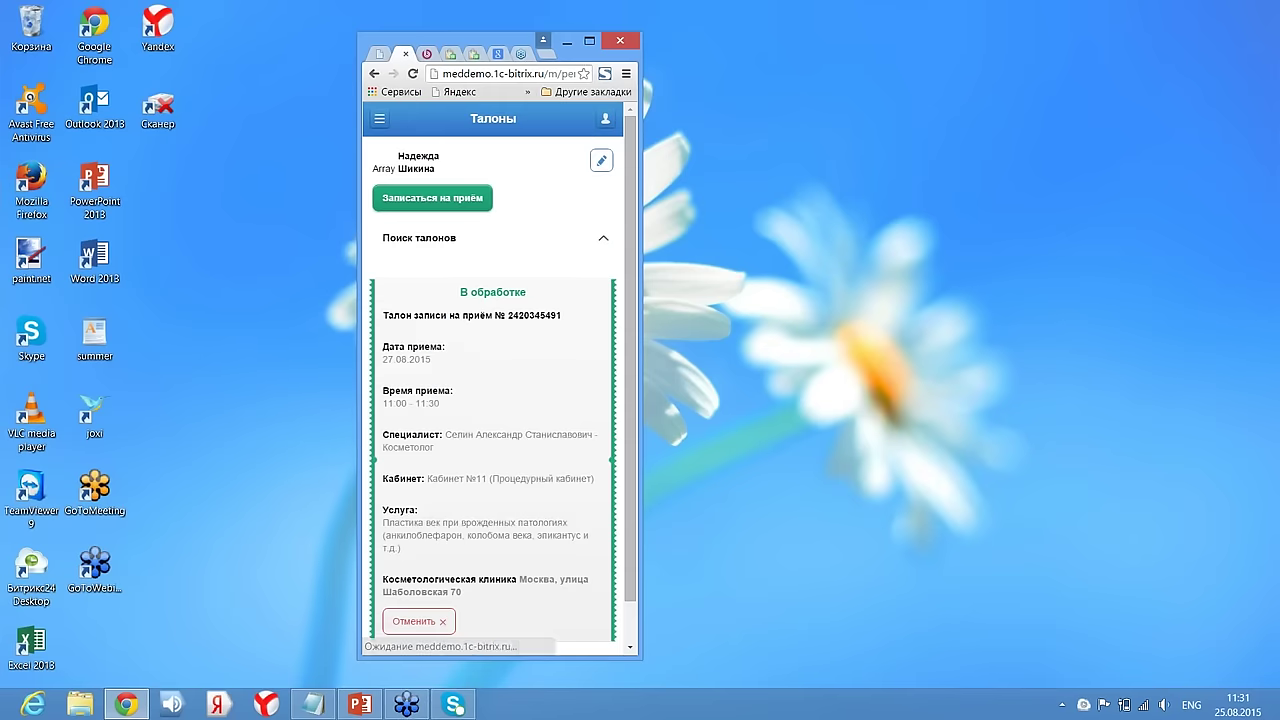
scroll(581, 230, down, 1)
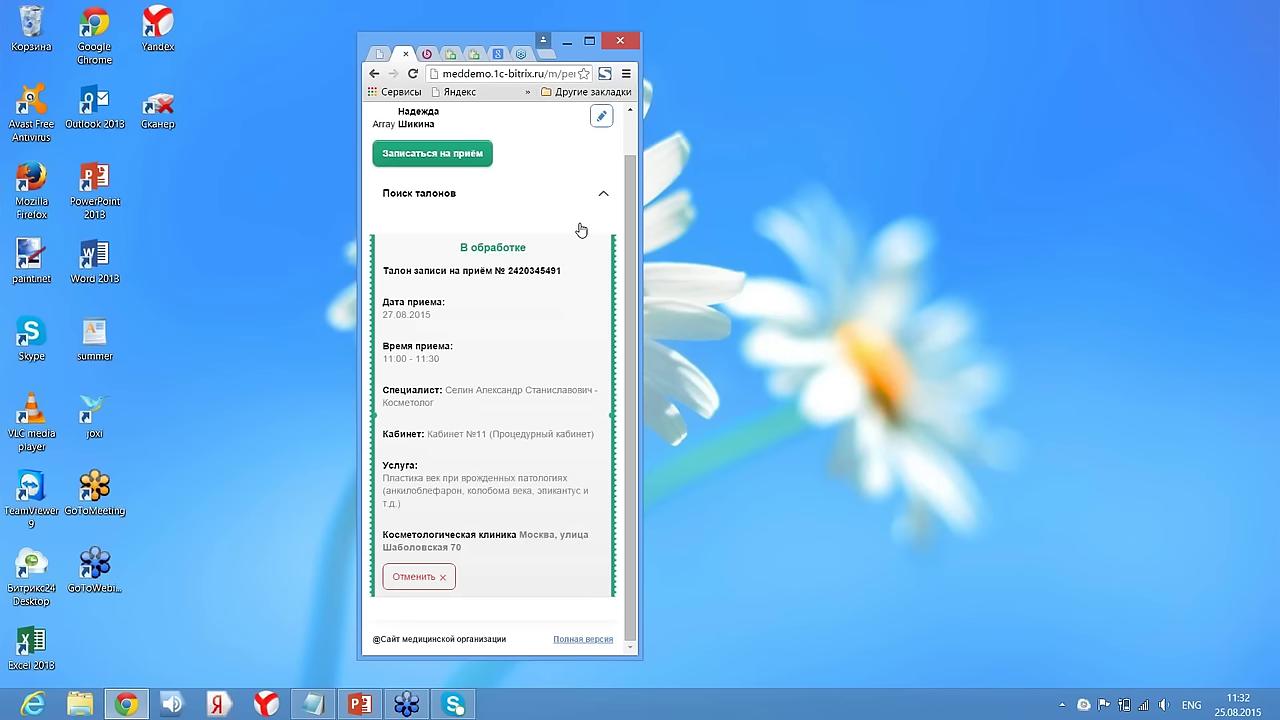
scroll(576, 228, up, 1)
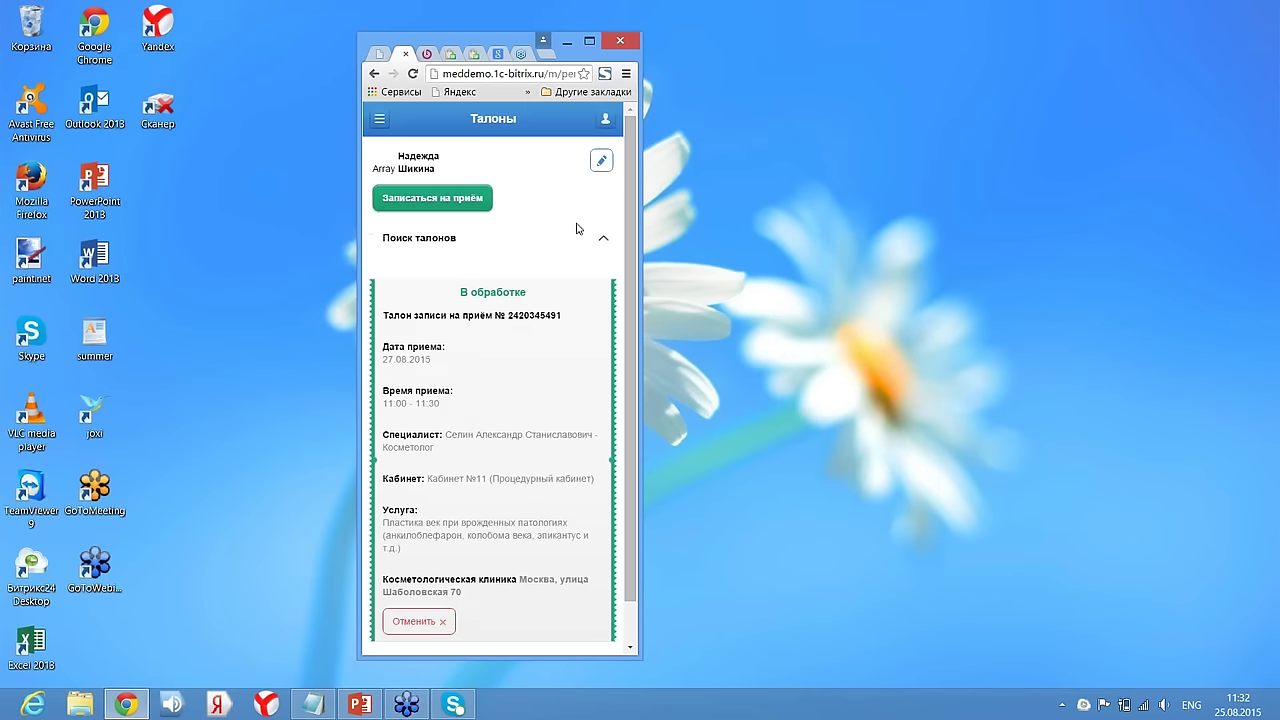
scroll(576, 228, down, 1)
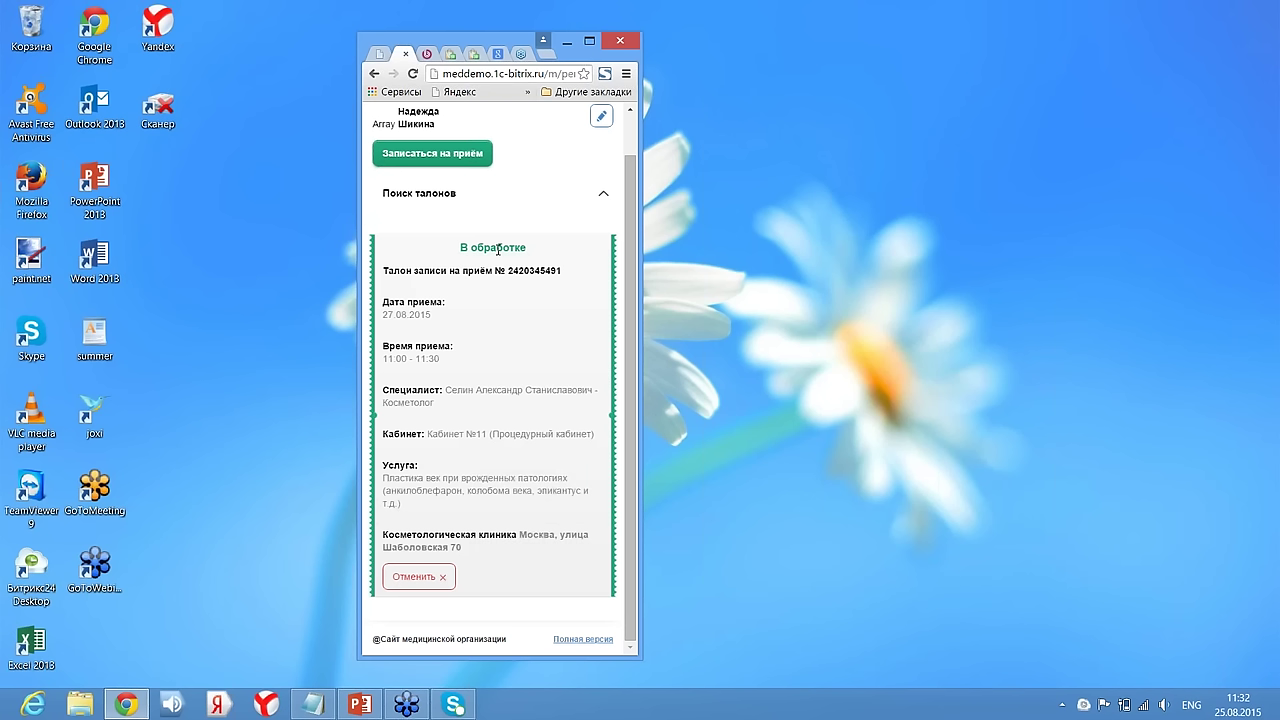
scroll(560, 230, up, 1)
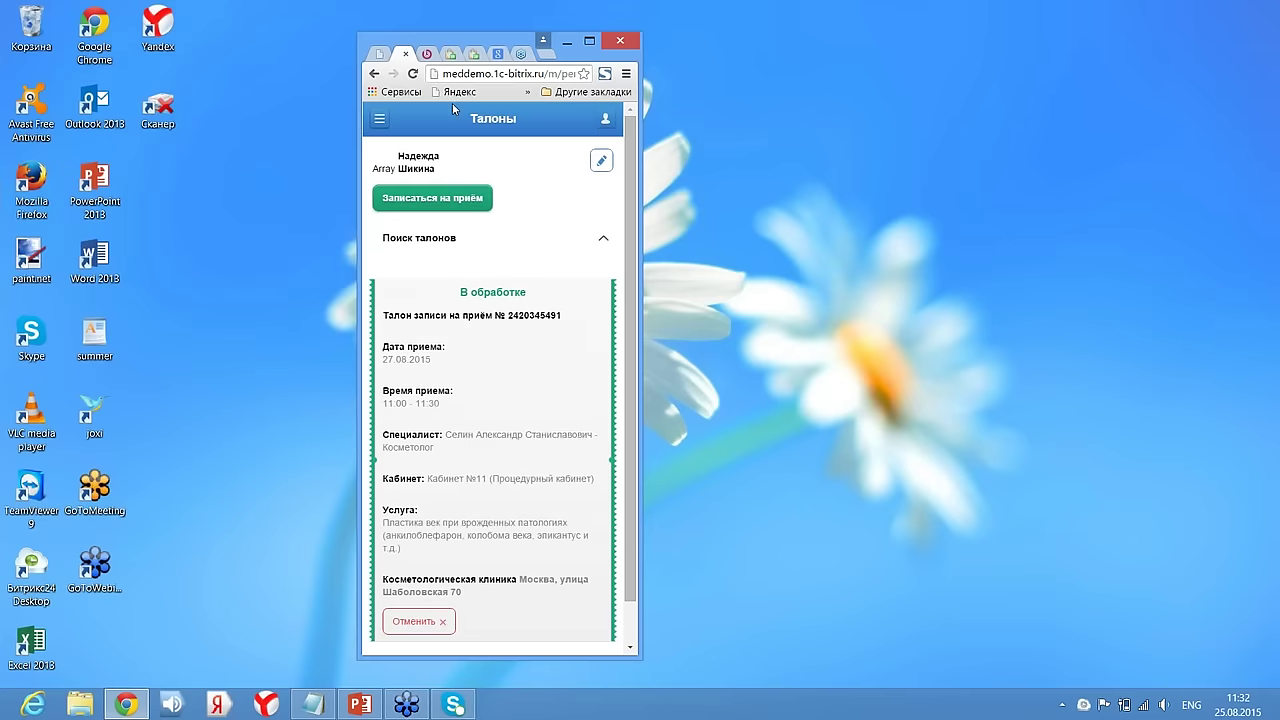
Bring the development site's Талоны tab forward in a maximized window and switch to Полная версия
click(591, 43)
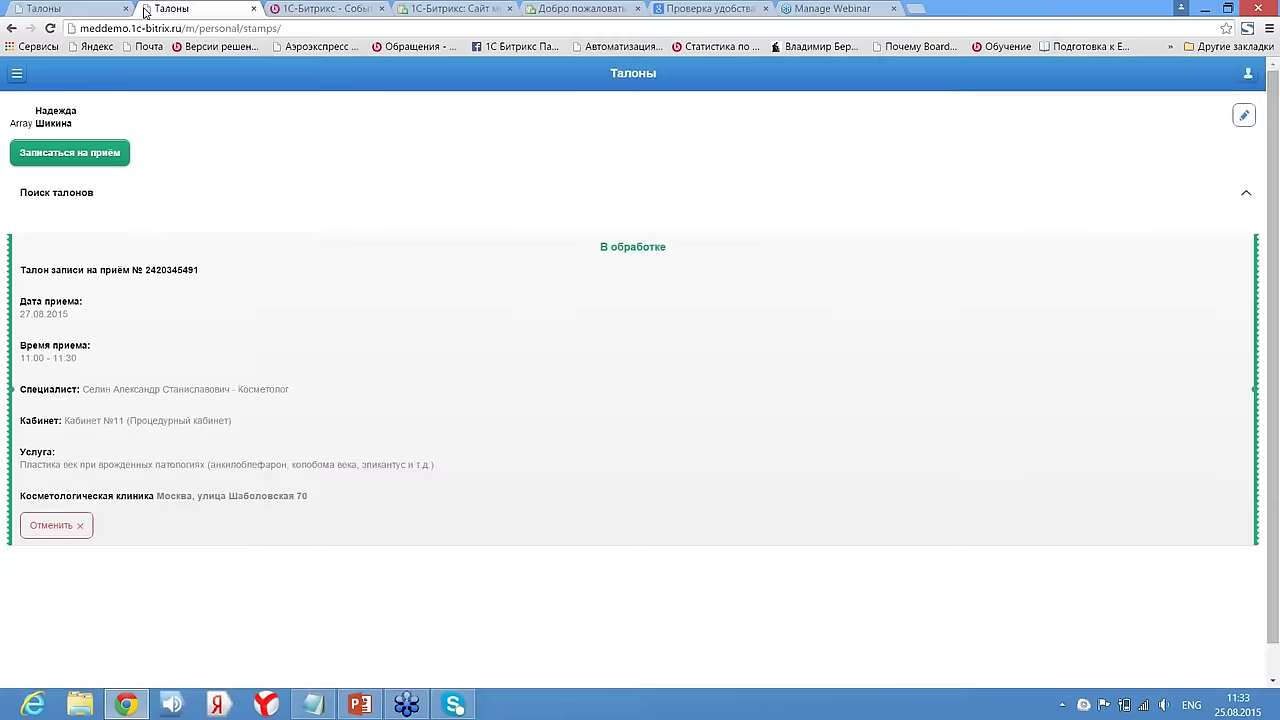
click(322, 8)
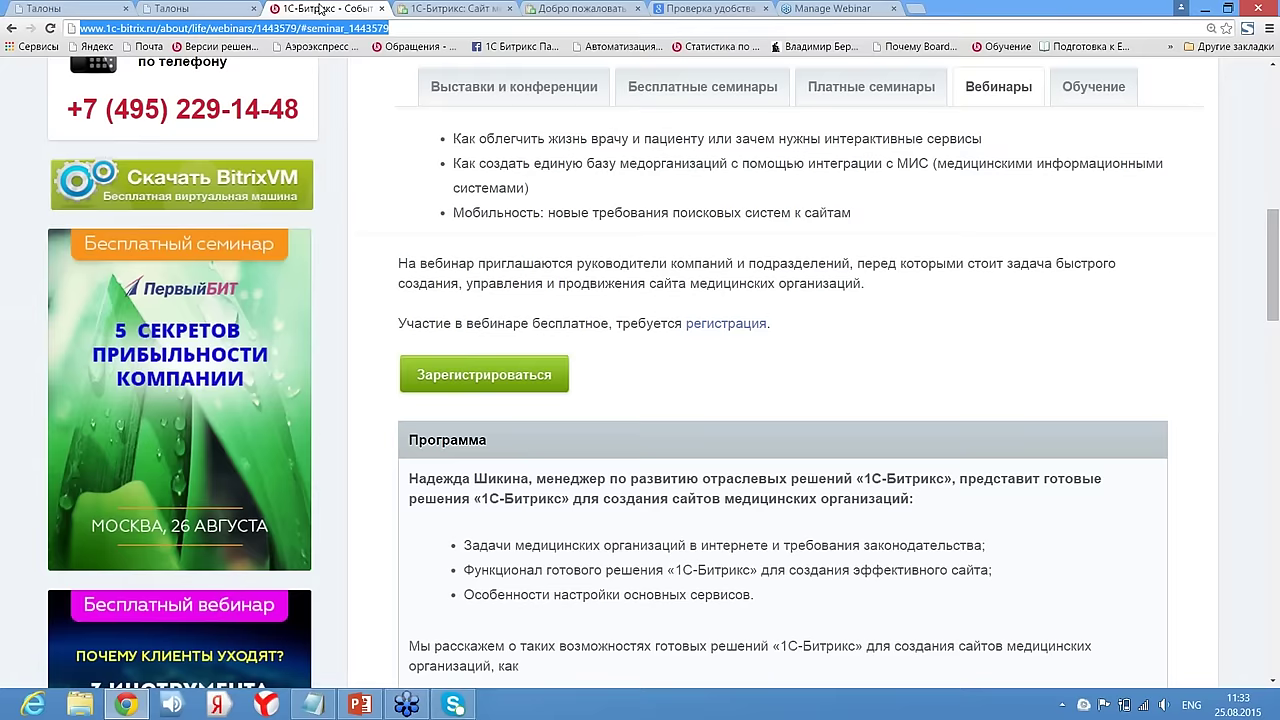
click(242, 6)
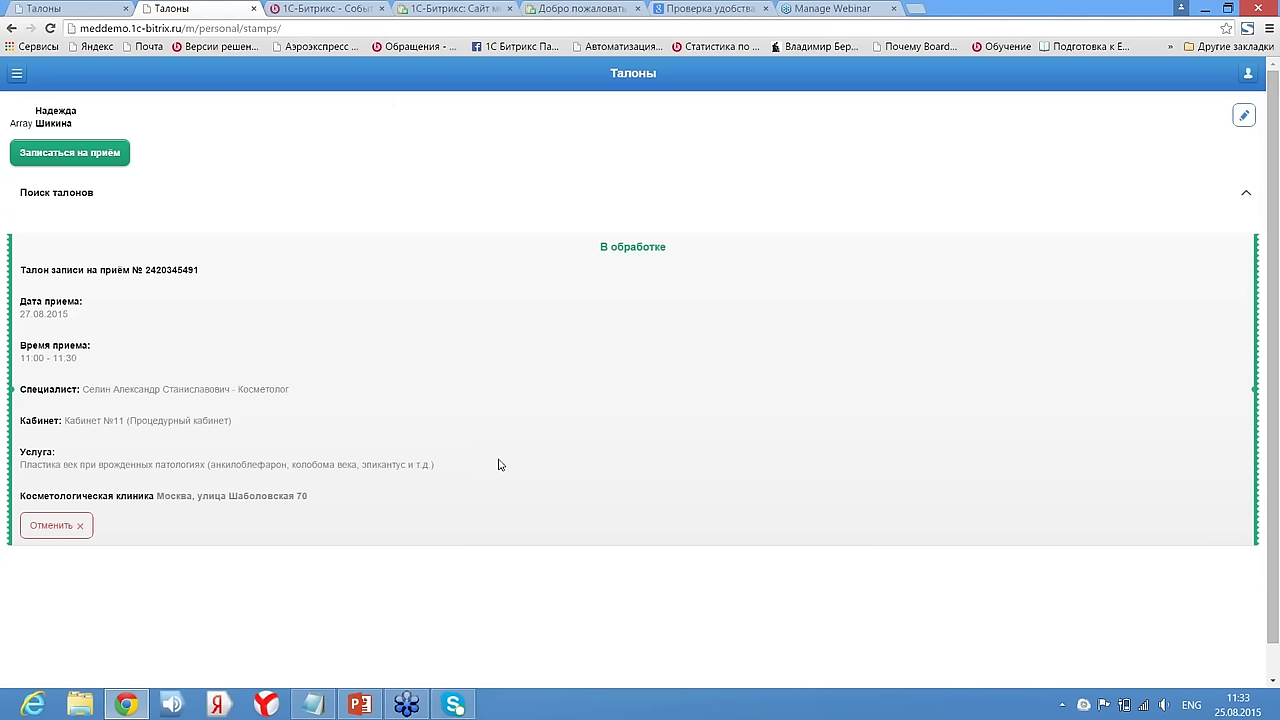
scroll(855, 613, down, 1)
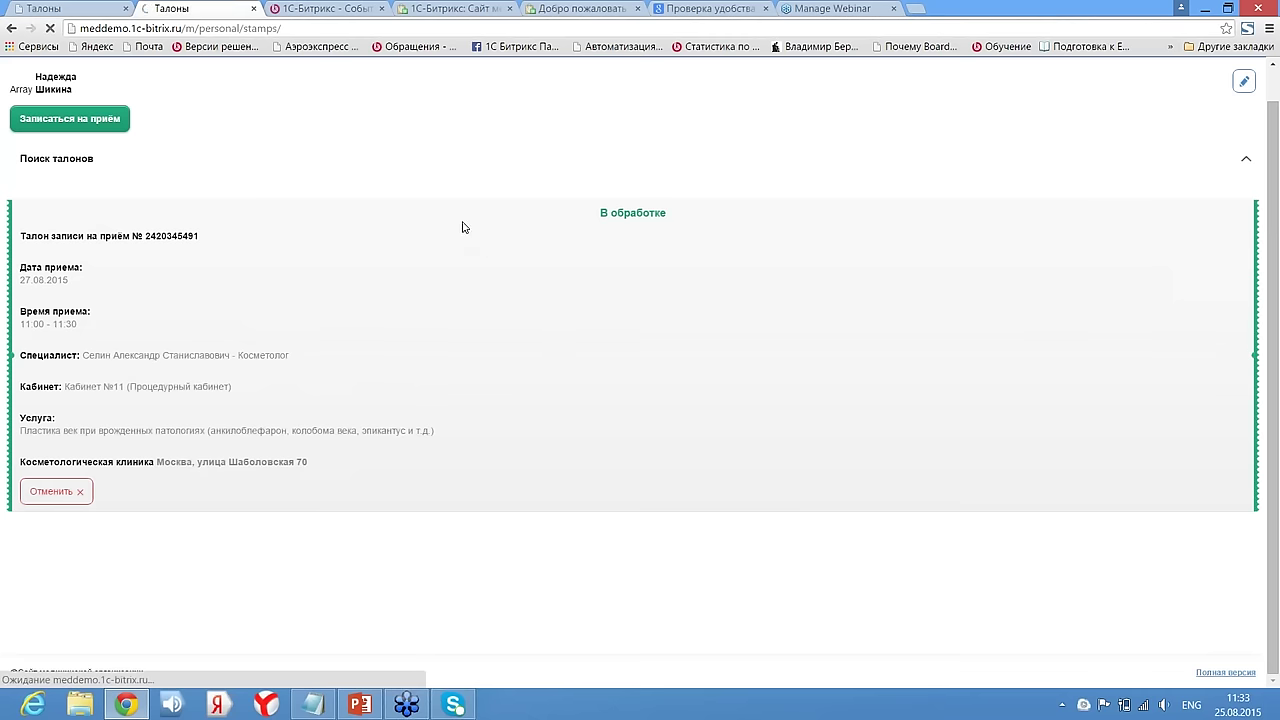
click(108, 14)
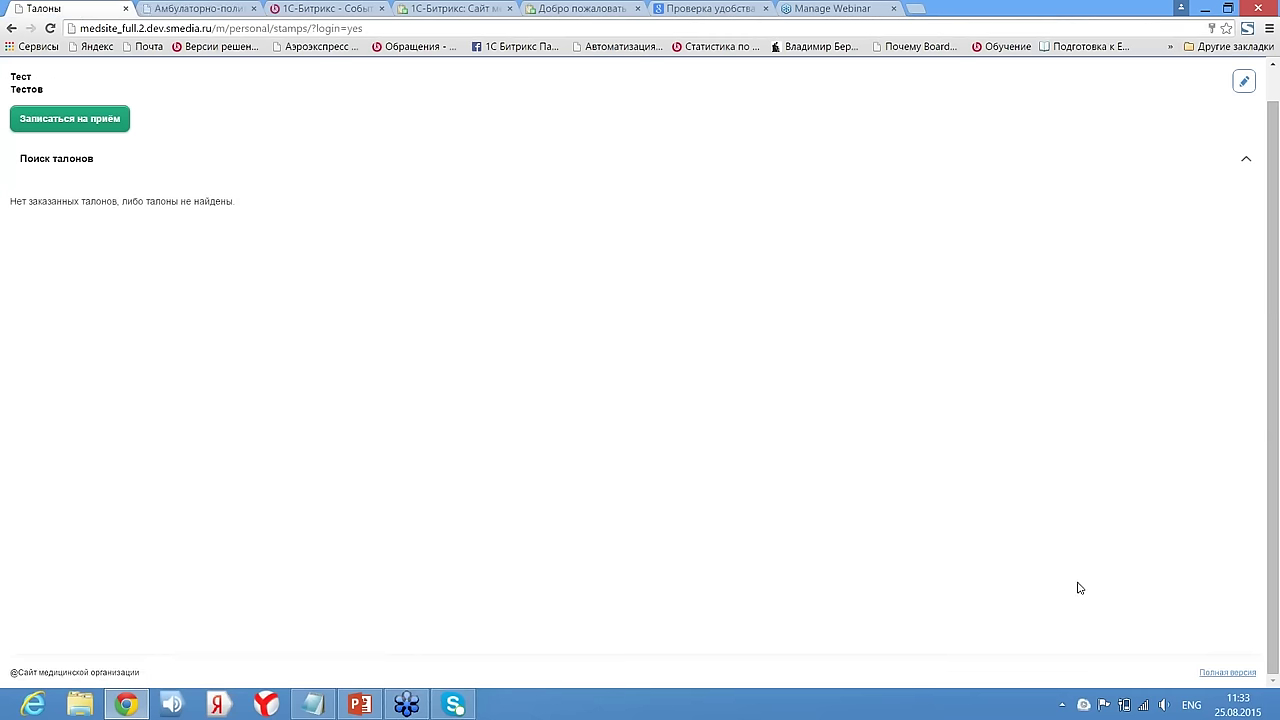
click(1245, 673)
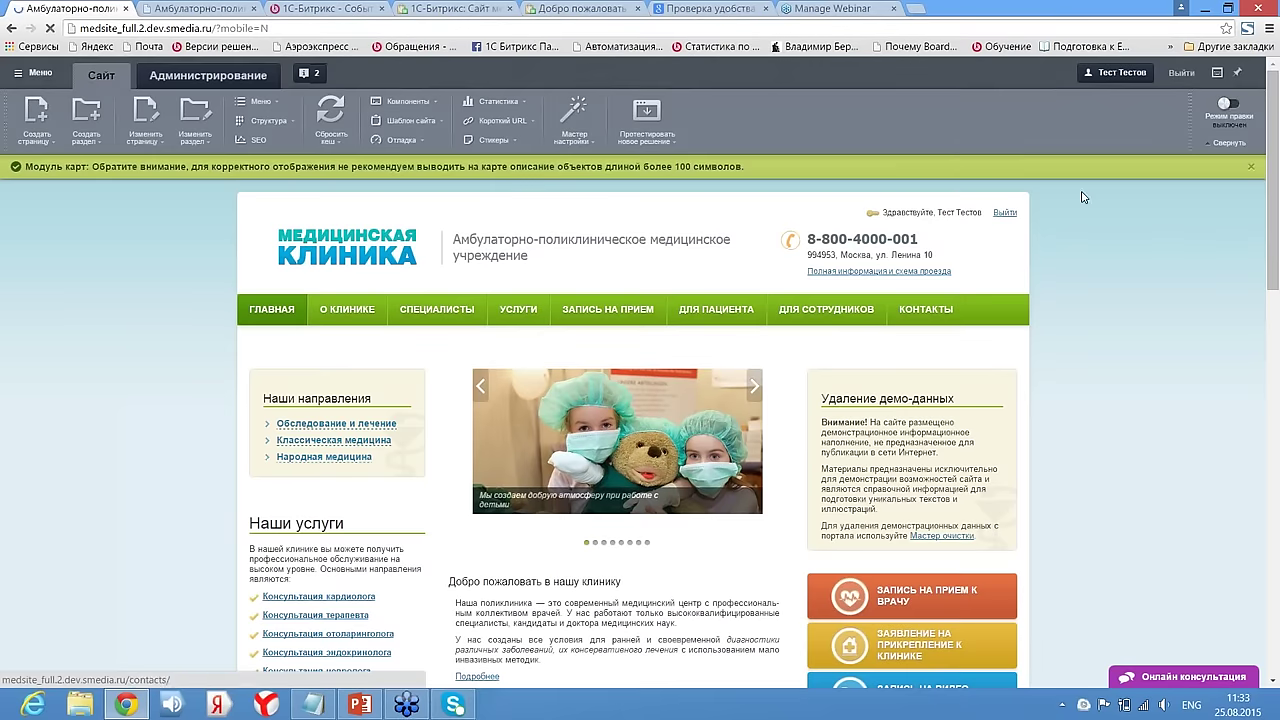
Turn on Режим правки and double-click the first item under Объявления to open its form
click(1228, 104)
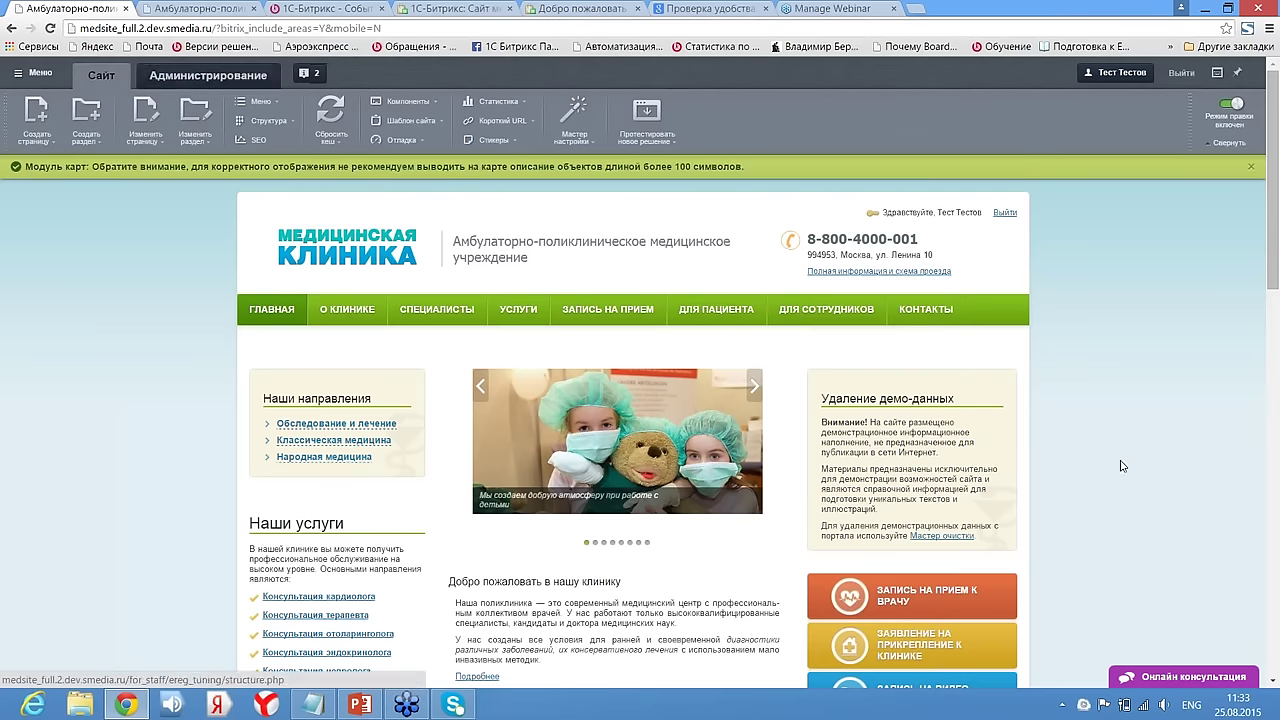
scroll(1126, 466, down, 3)
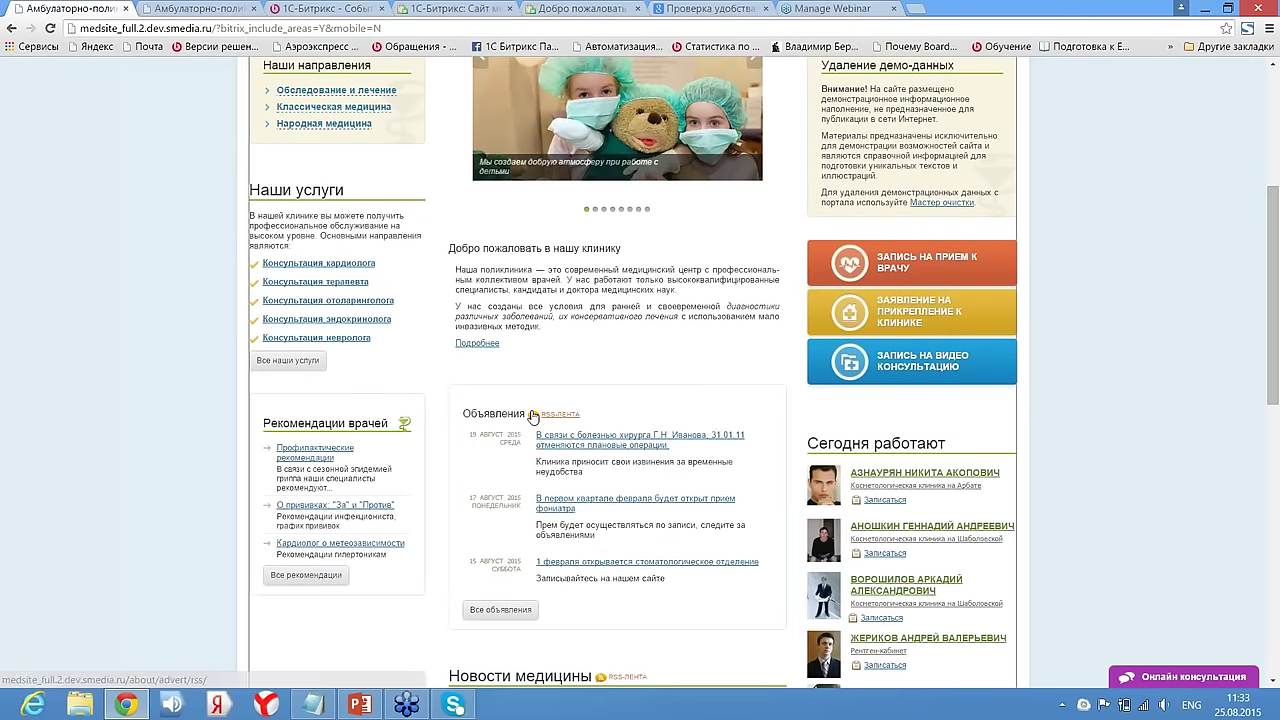
mouse_move(541, 443)
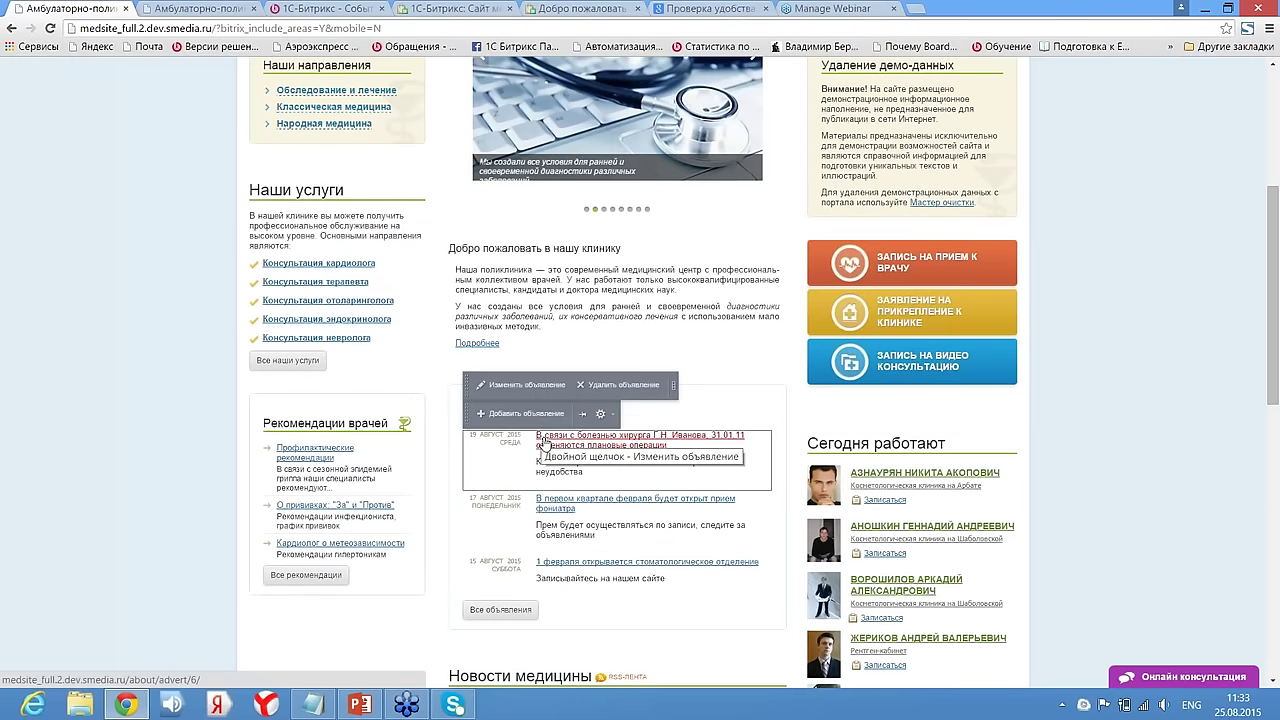
double_click(543, 443)
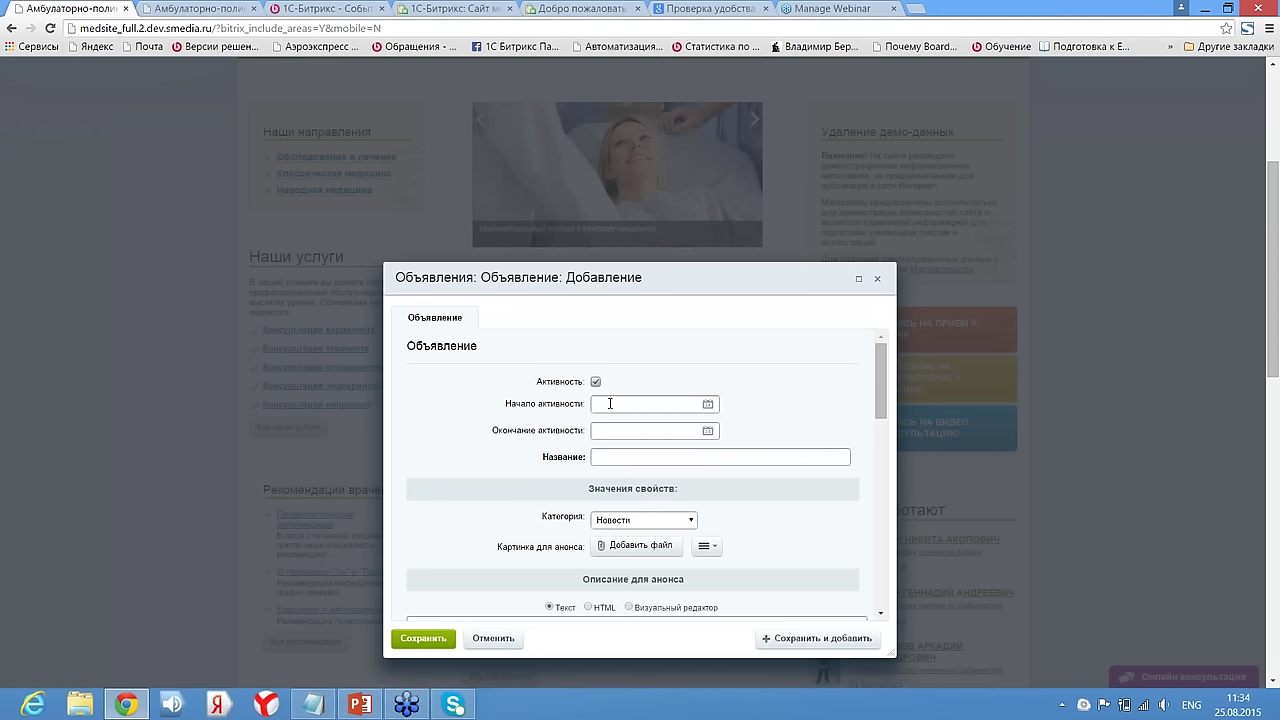
Enter «Акция на лечение зубов с 1 по 31 августа» as the announcement's preview description
scroll(742, 508, down, 2)
click(632, 509)
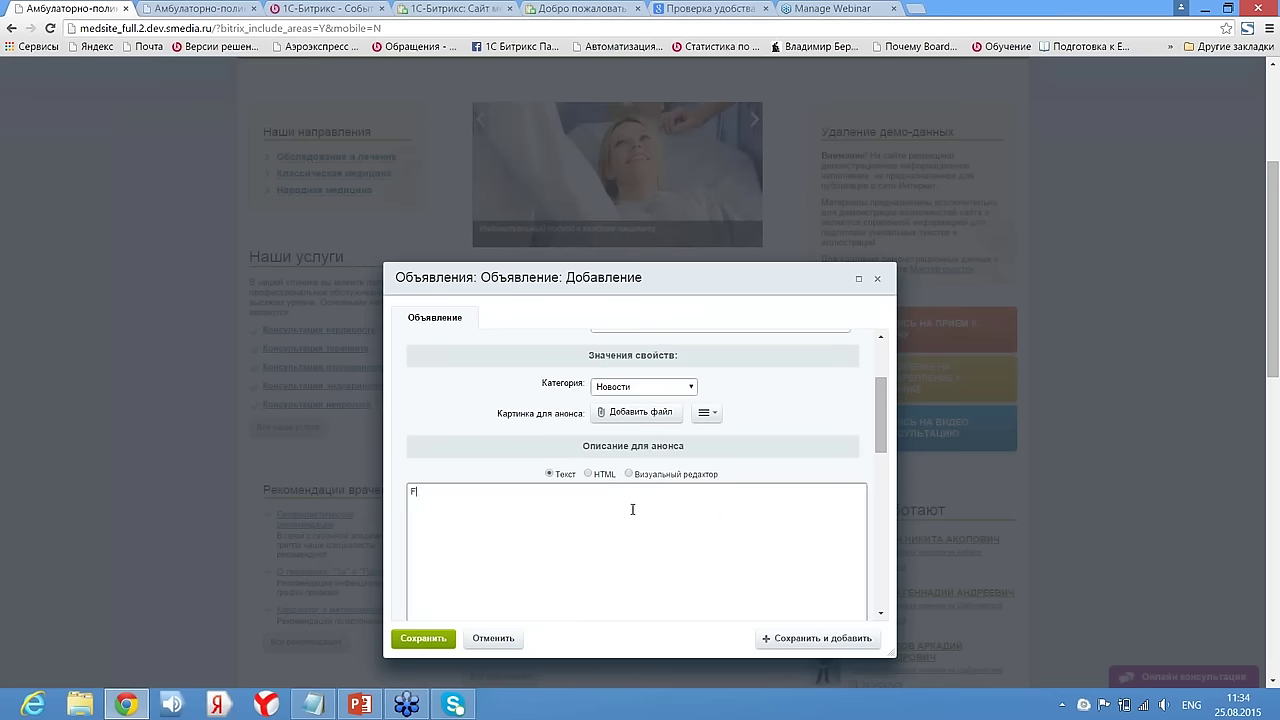
key(alt+shift)
text(Акция на)
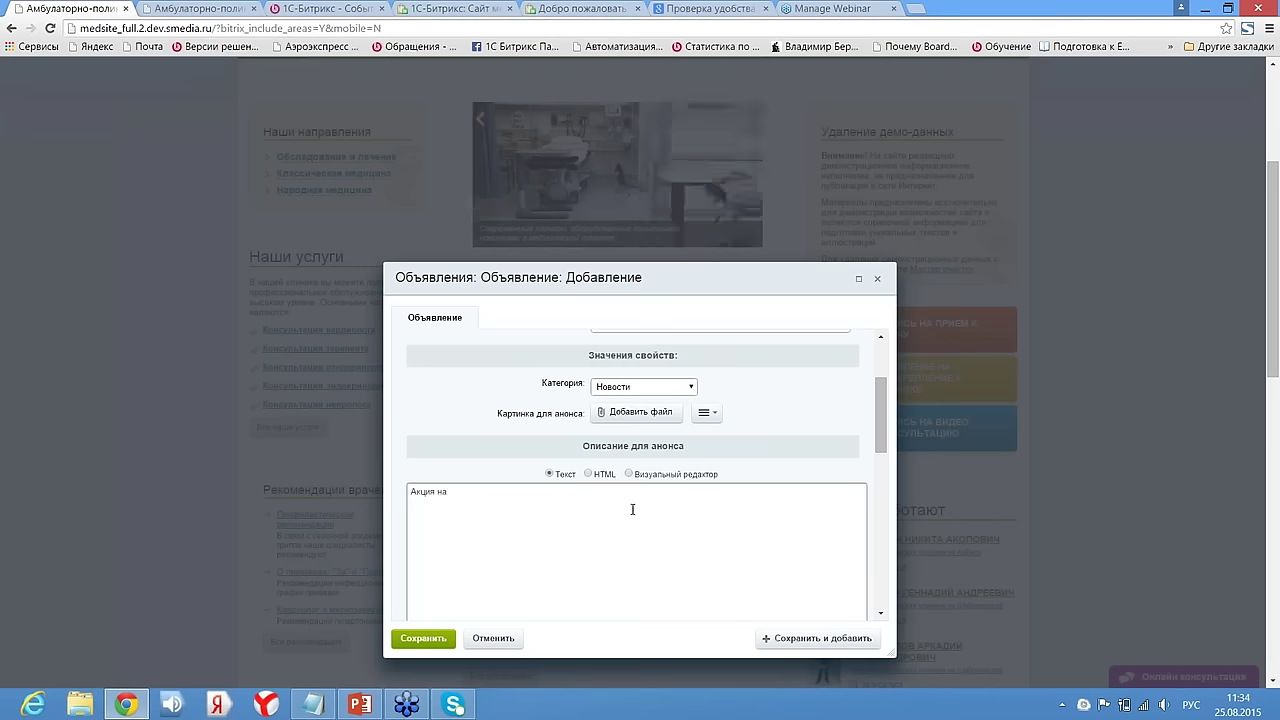
text( лечение зубов с 1 по 31 августа!)
scroll(616, 486, up, 5)
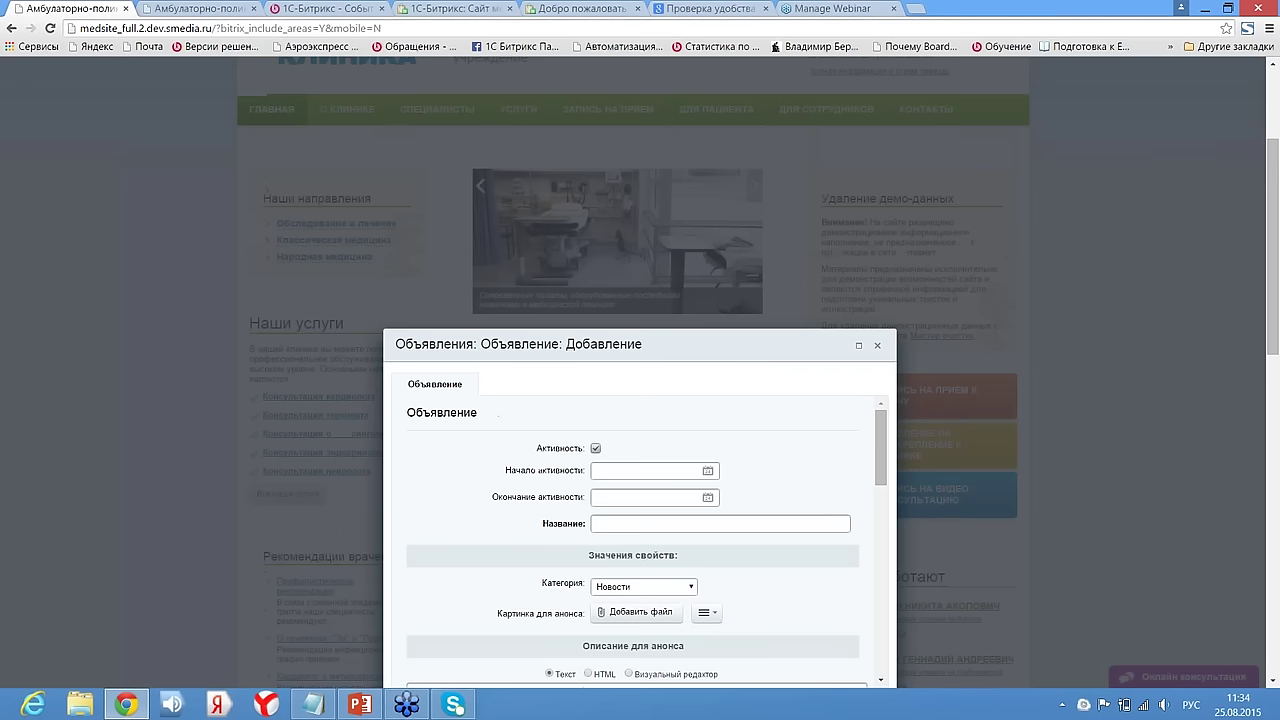
click(708, 471)
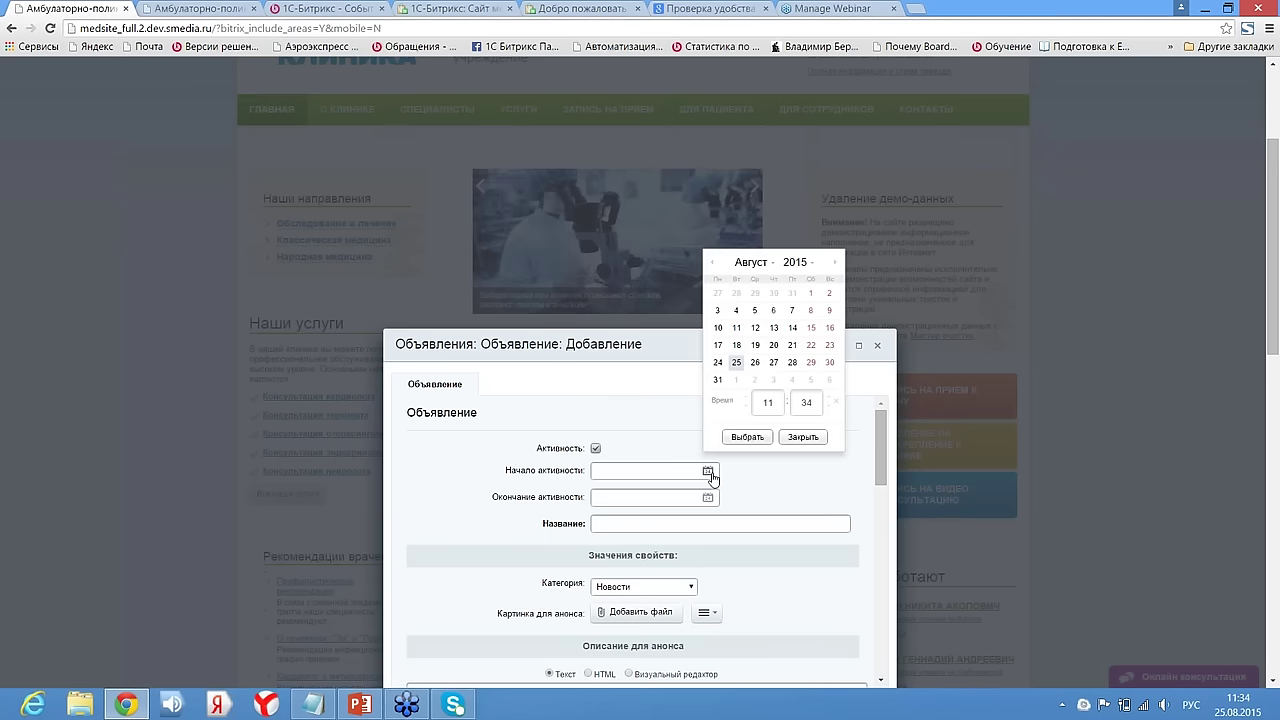
Set the announcement's activity period from 24 August to 1 September 2015
click(718, 363)
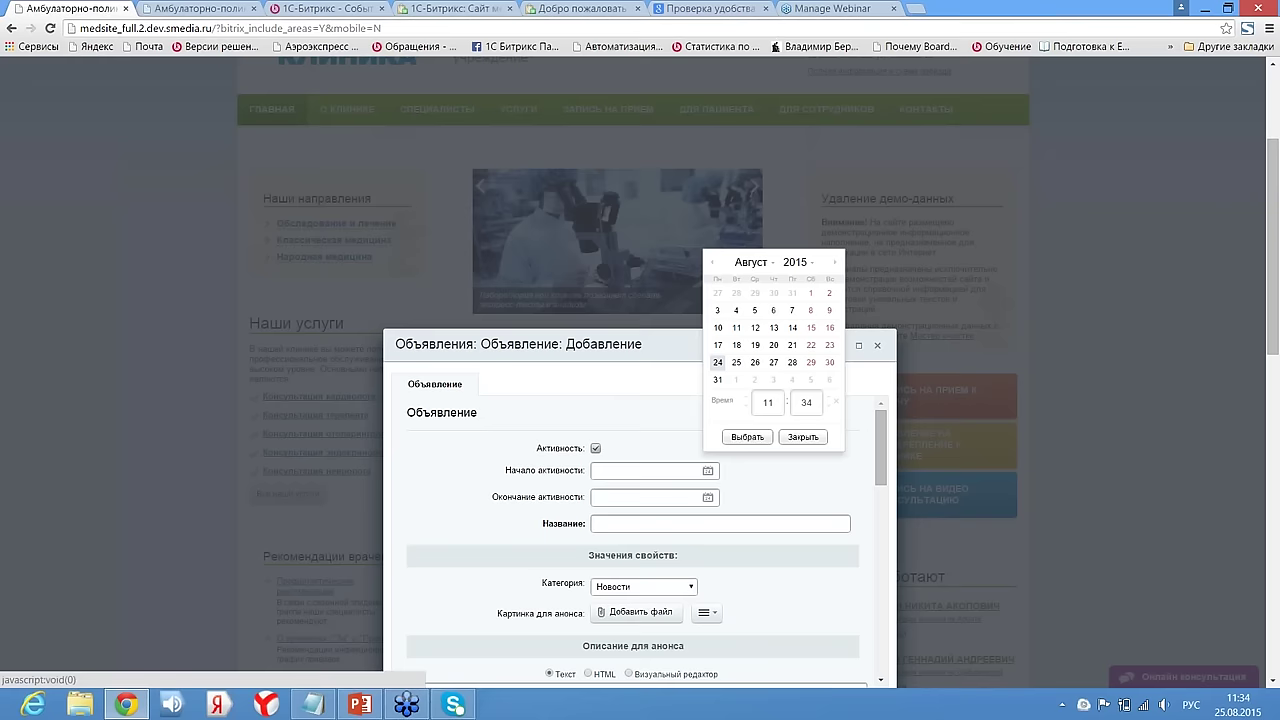
click(747, 437)
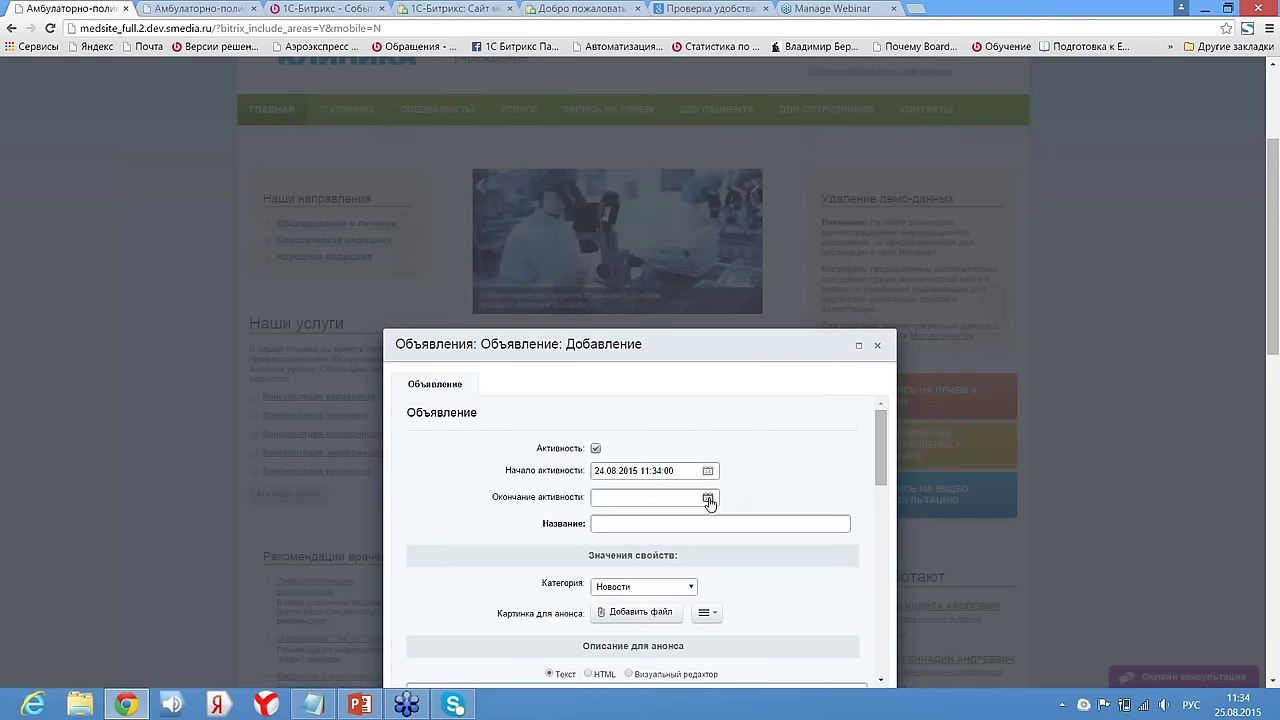
click(708, 499)
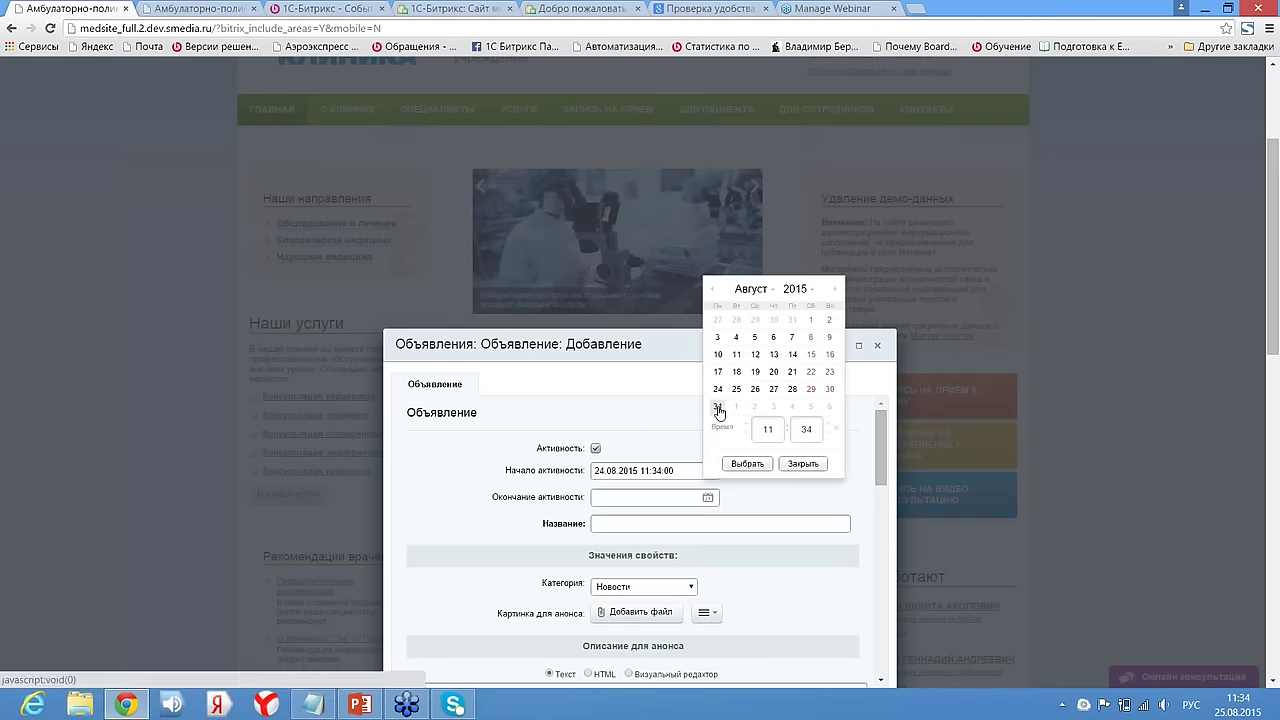
click(835, 289)
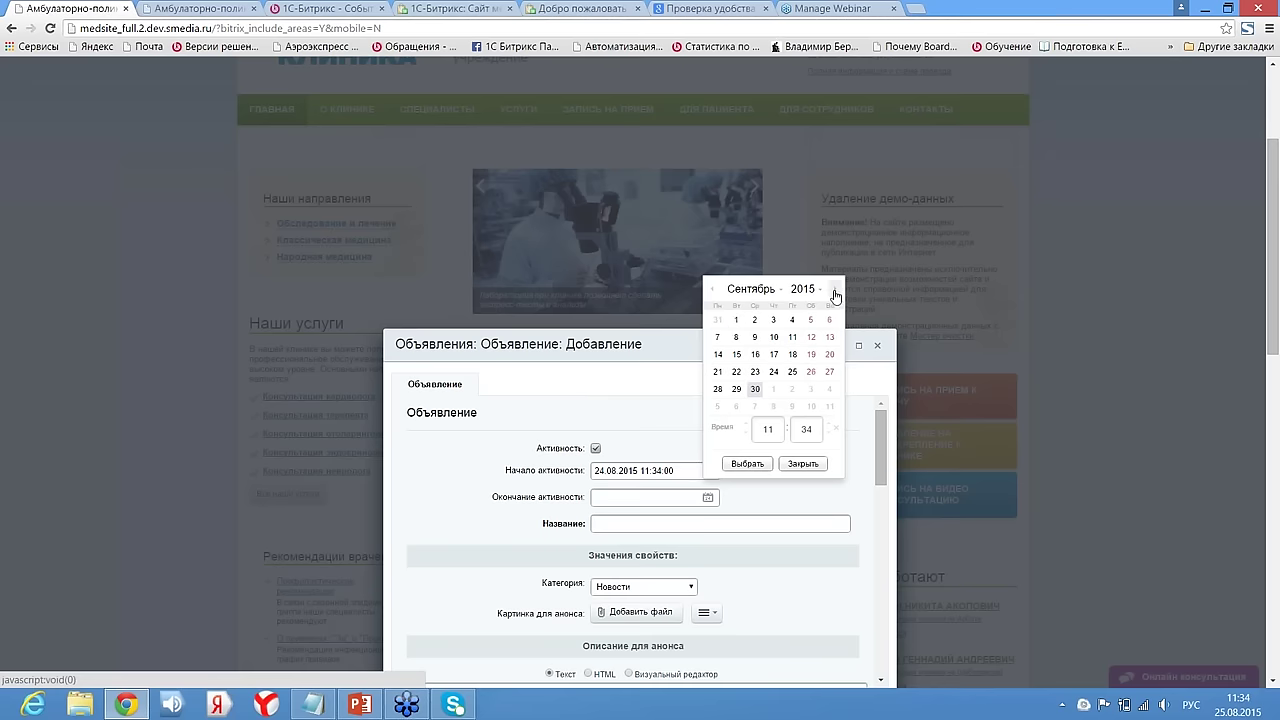
click(735, 321)
click(747, 463)
Save the announcement, which returns the error «Не введено название.»
scroll(755, 497, down, 3)
scroll(844, 447, down, 5)
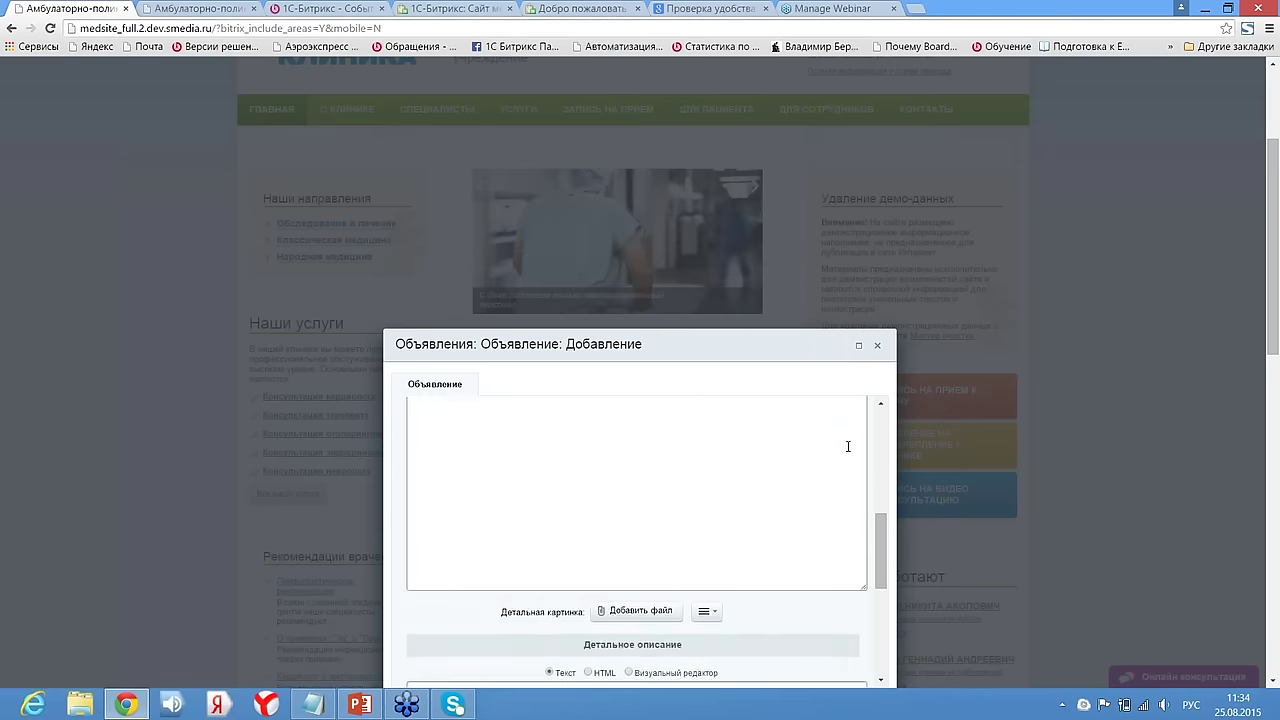
scroll(939, 434, down, 3)
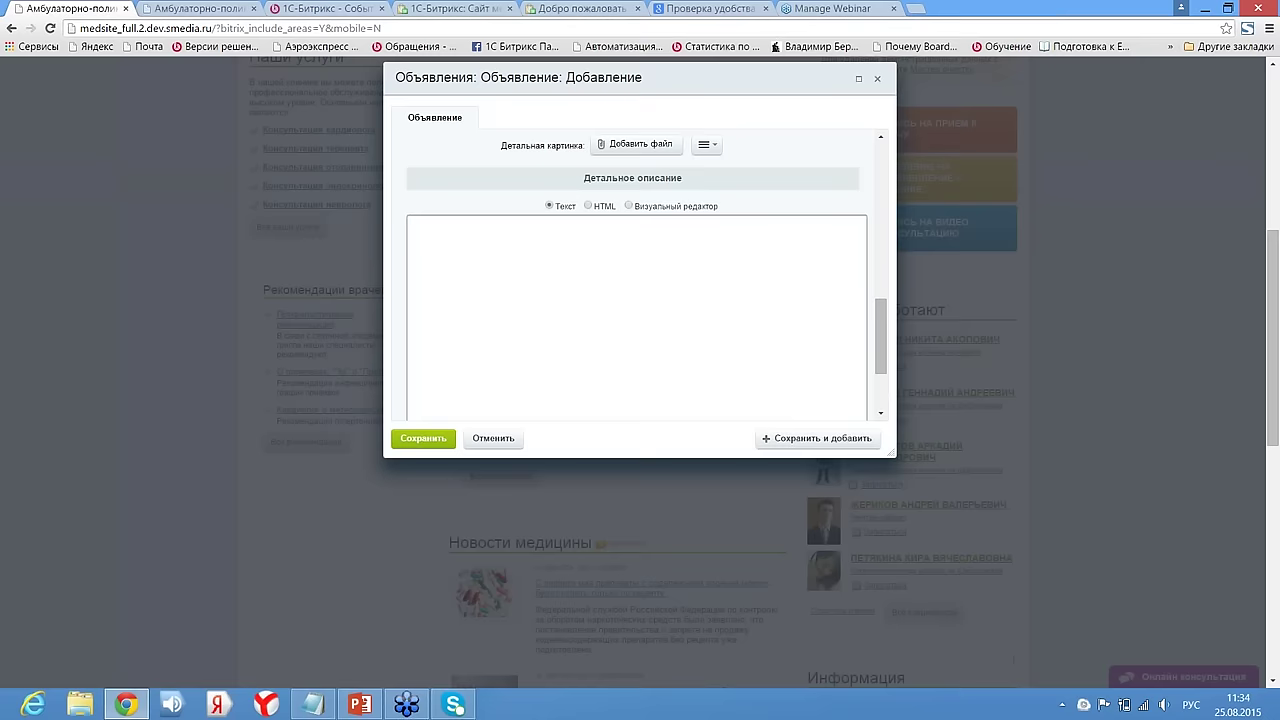
click(423, 438)
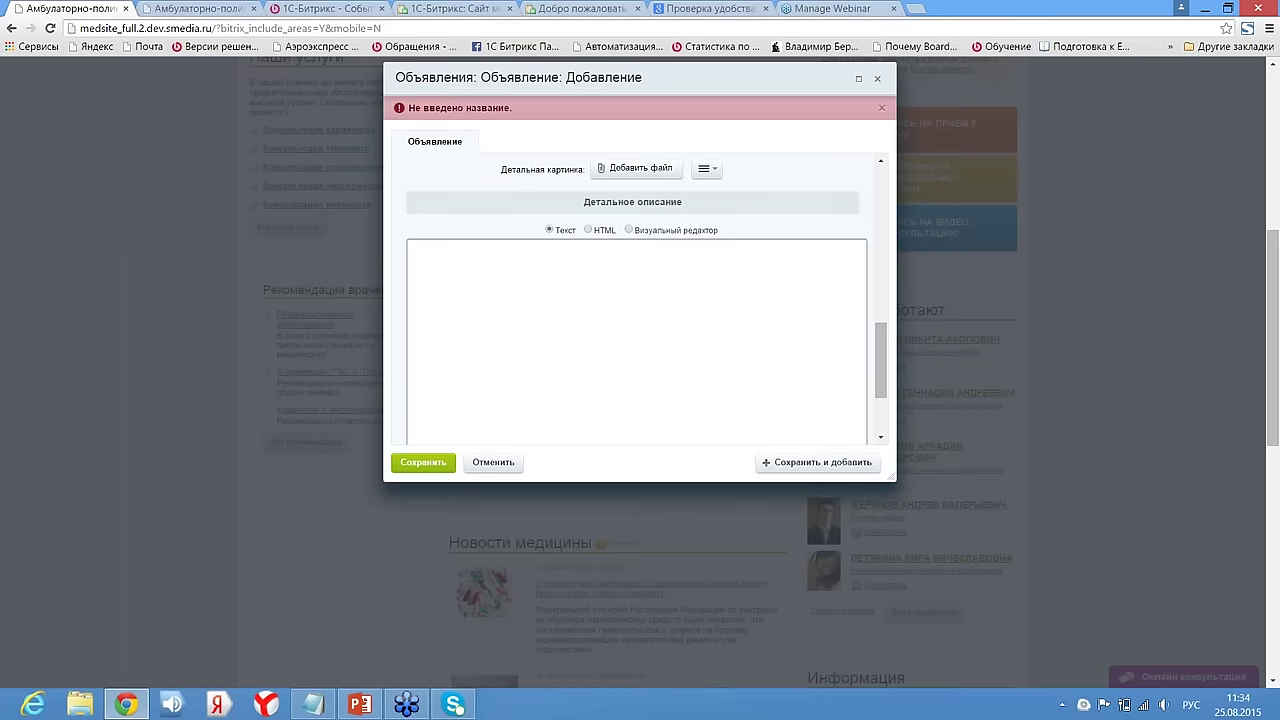
Title the announcement 'Акция на лечение зубов!', replacing 'отбеливание' in the suggested title, and save it
scroll(640, 371, up, 1)
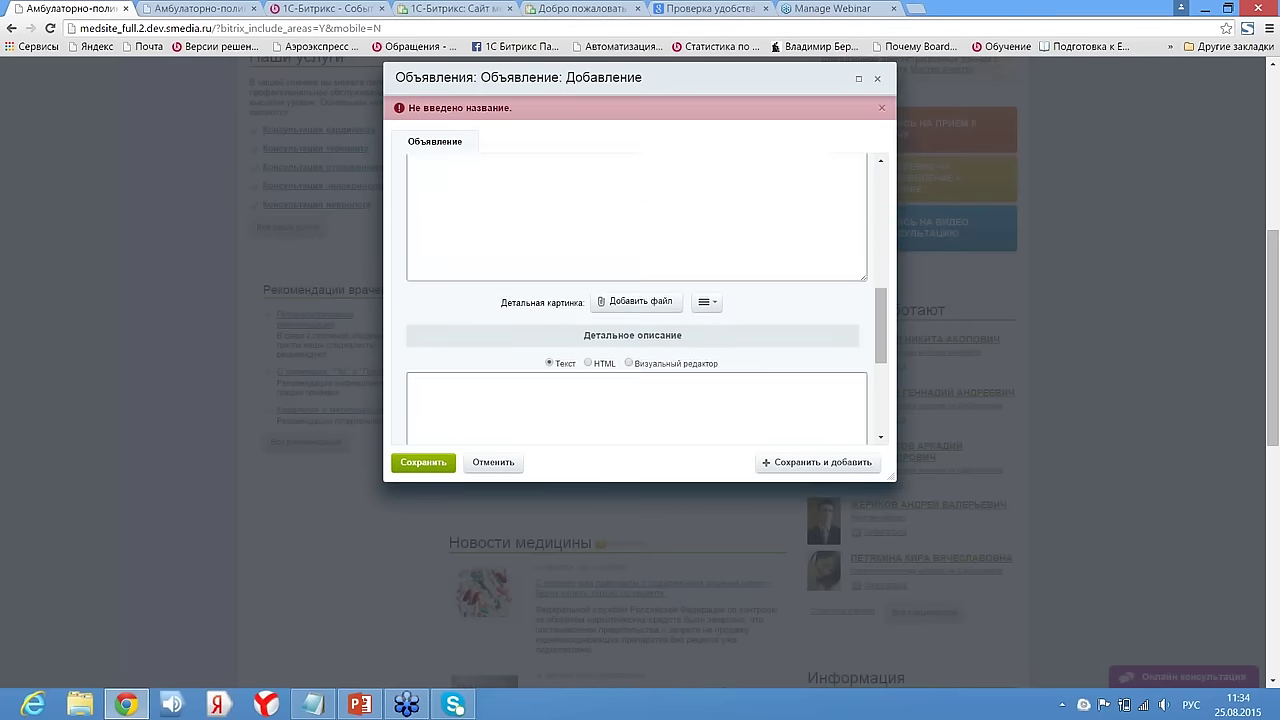
scroll(636, 300, up, 2)
scroll(640, 352, up, 2)
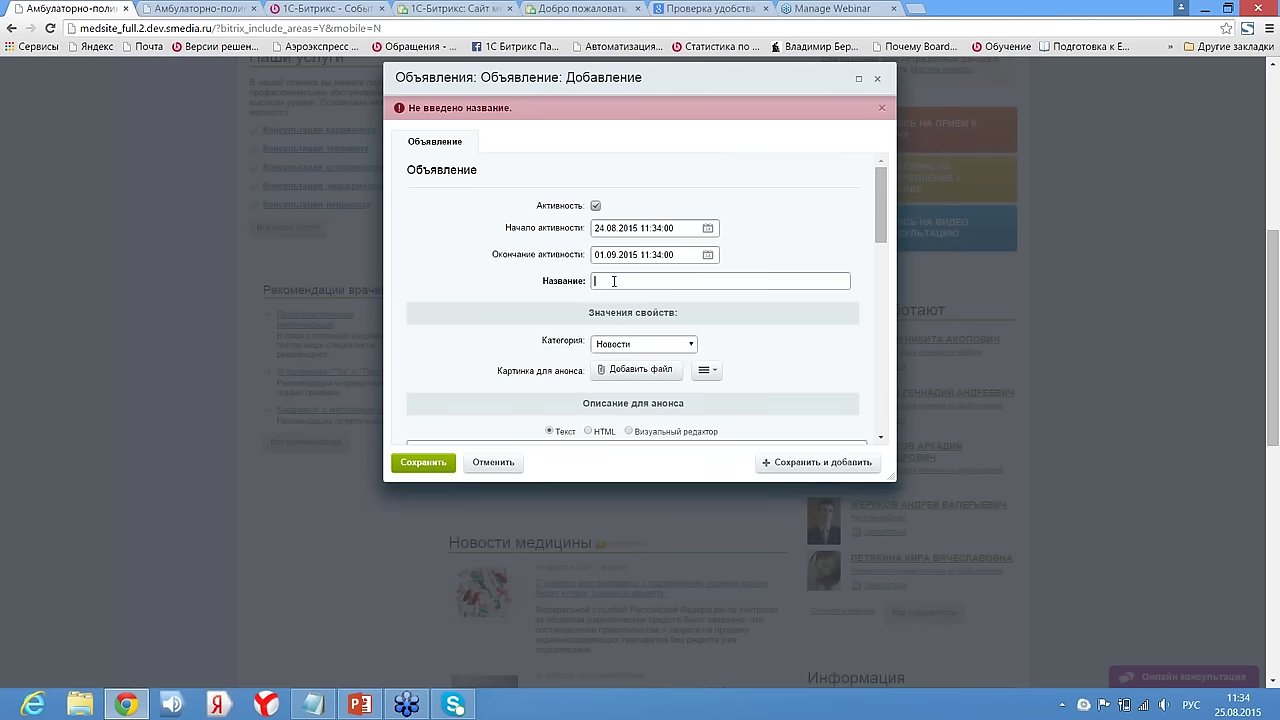
text(Ак)
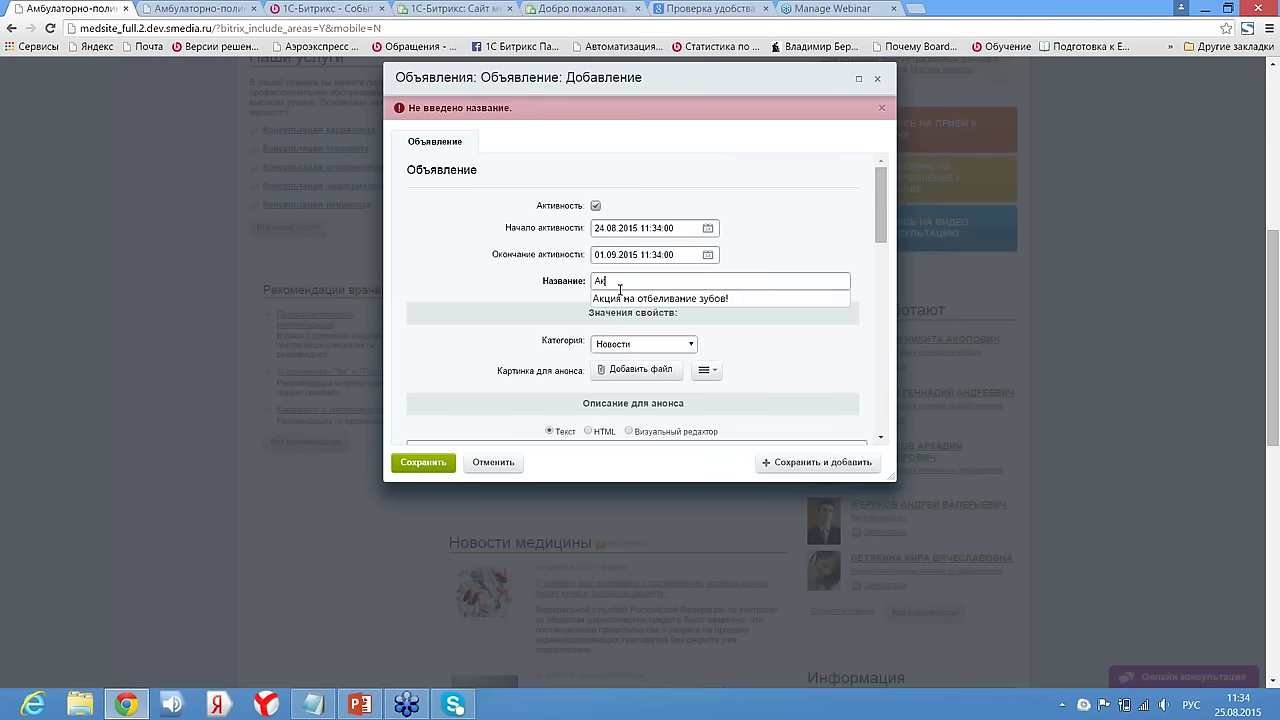
click(618, 297)
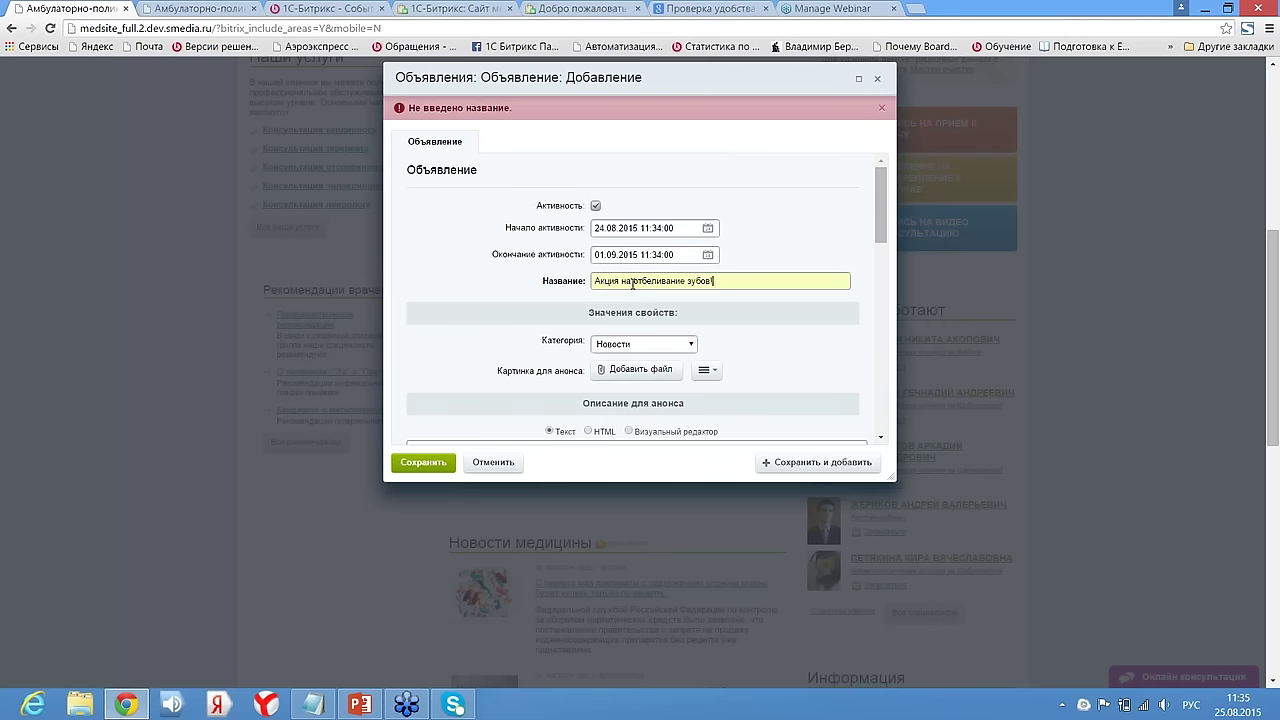
drag(632, 281, 686, 285)
key(BackSpace)
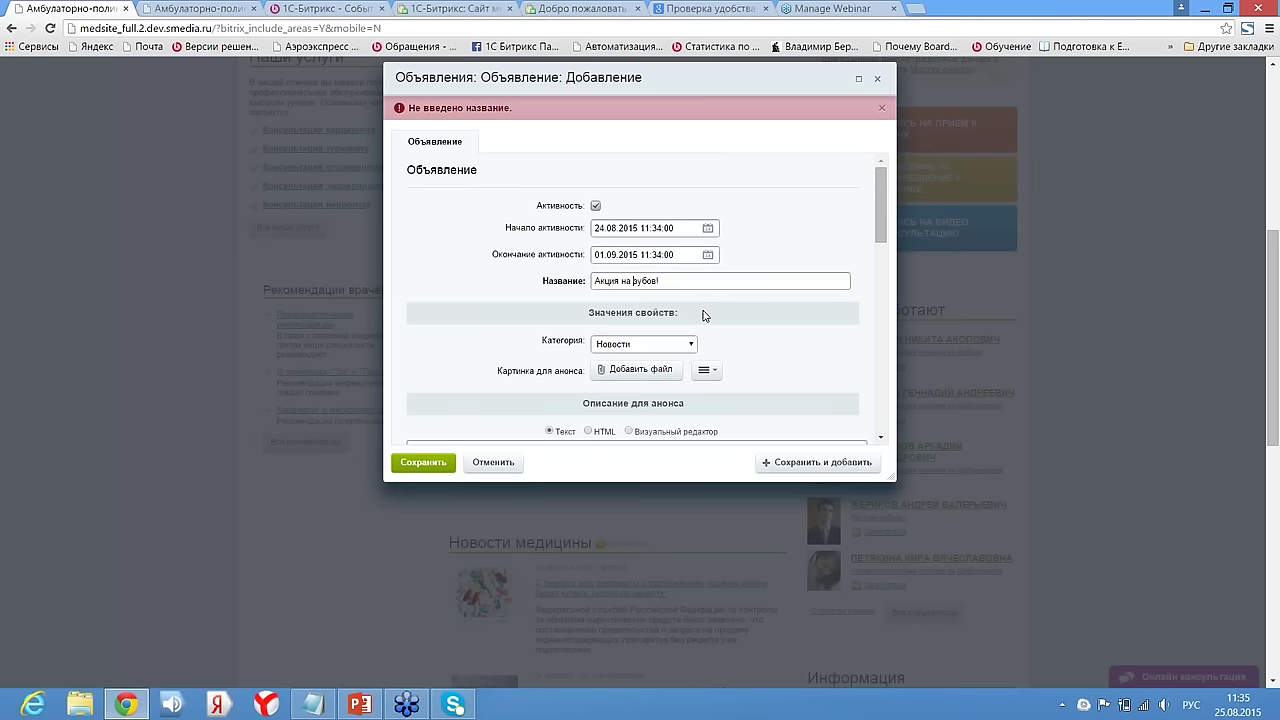
text(лечение)
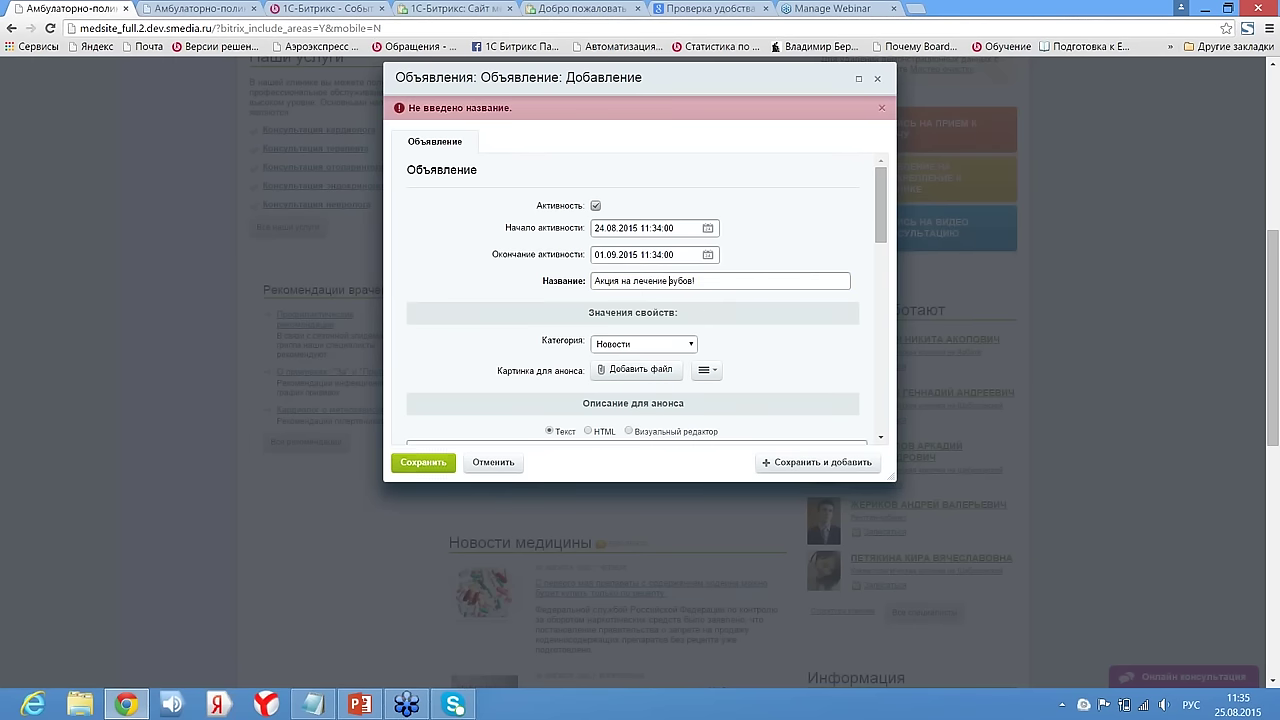
click(423, 462)
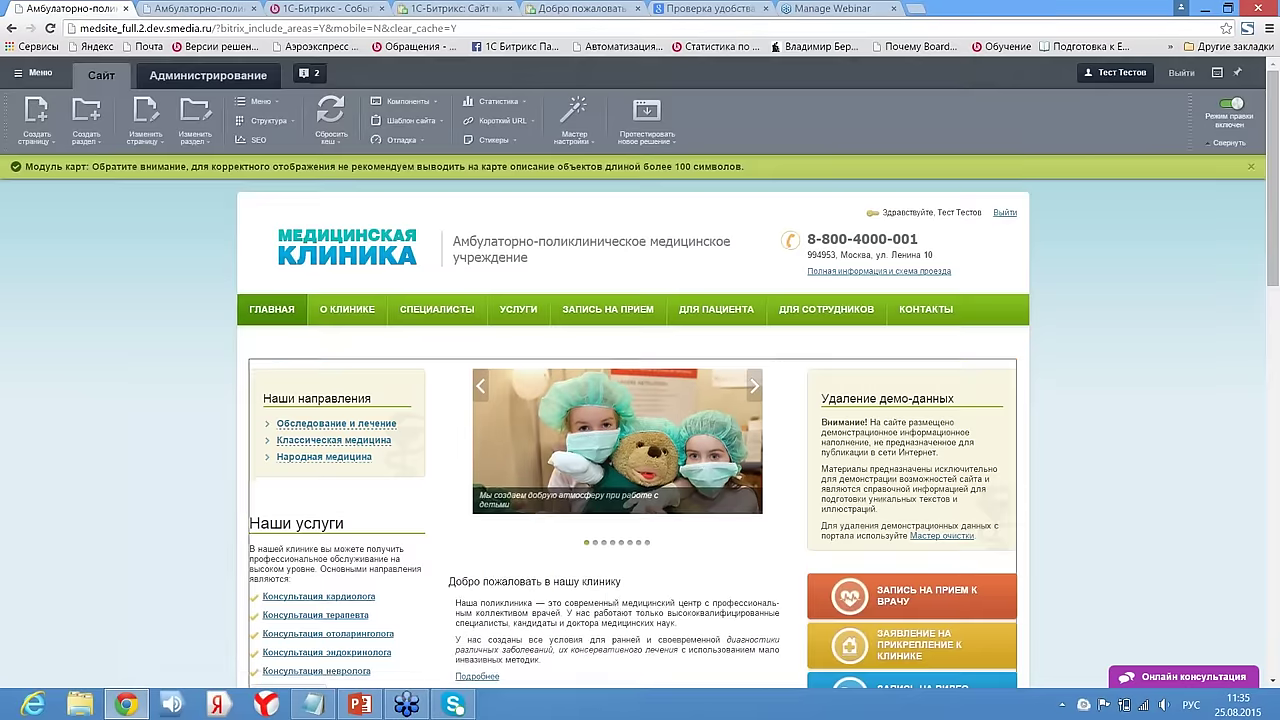
Check that 'Акция на лечение зубов!' appears in the Объявления block, then reload the homepage
scroll(481, 435, down, 1)
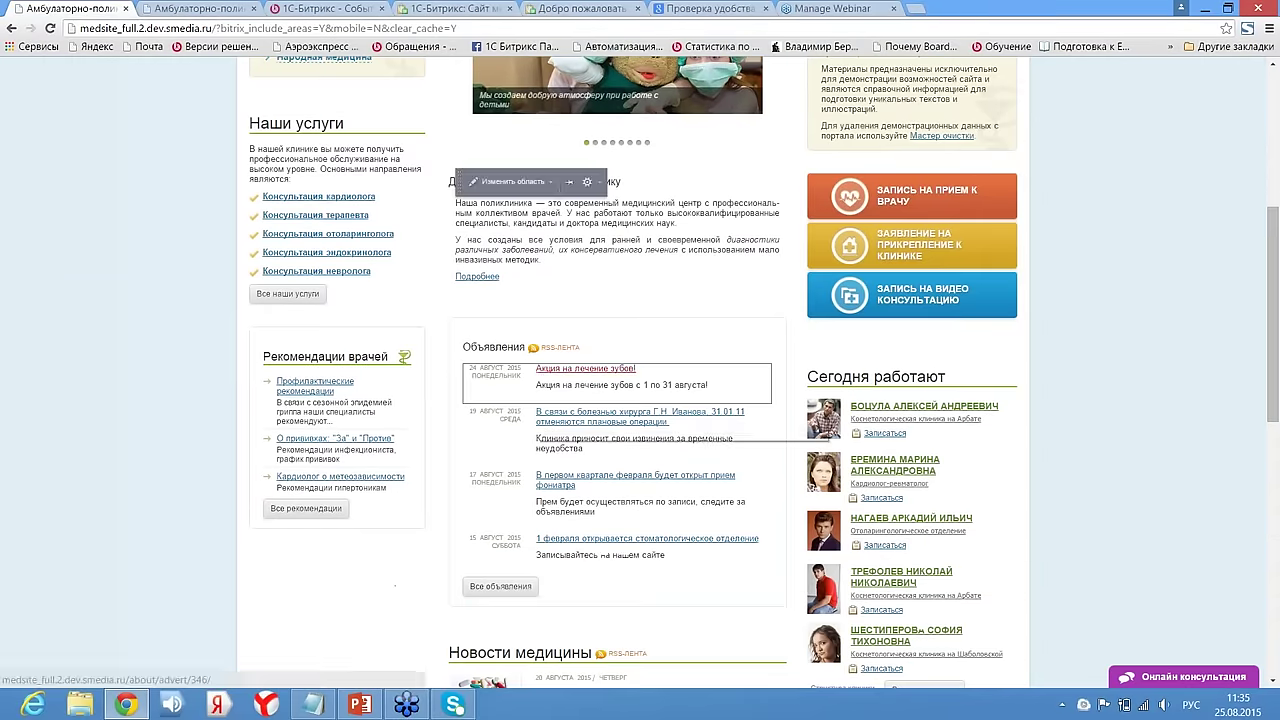
mouse_move(480, 372)
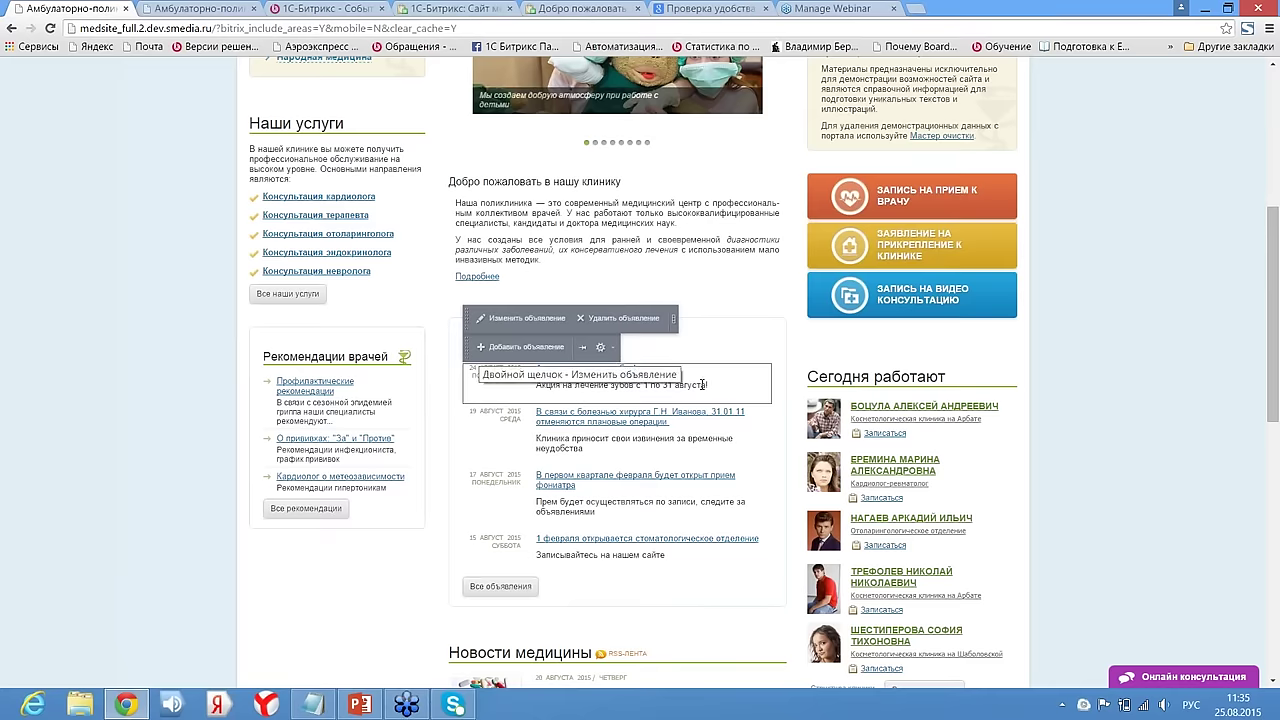
mouse_move(611, 207)
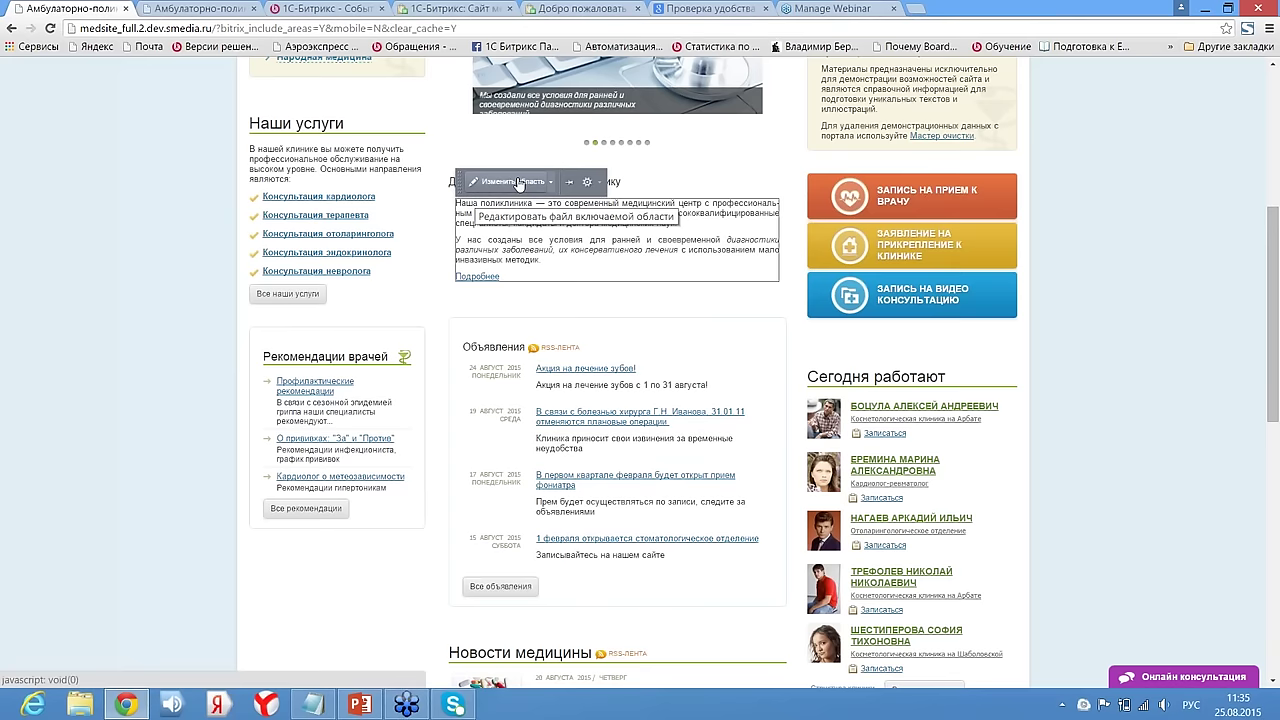
mouse_move(519, 183)
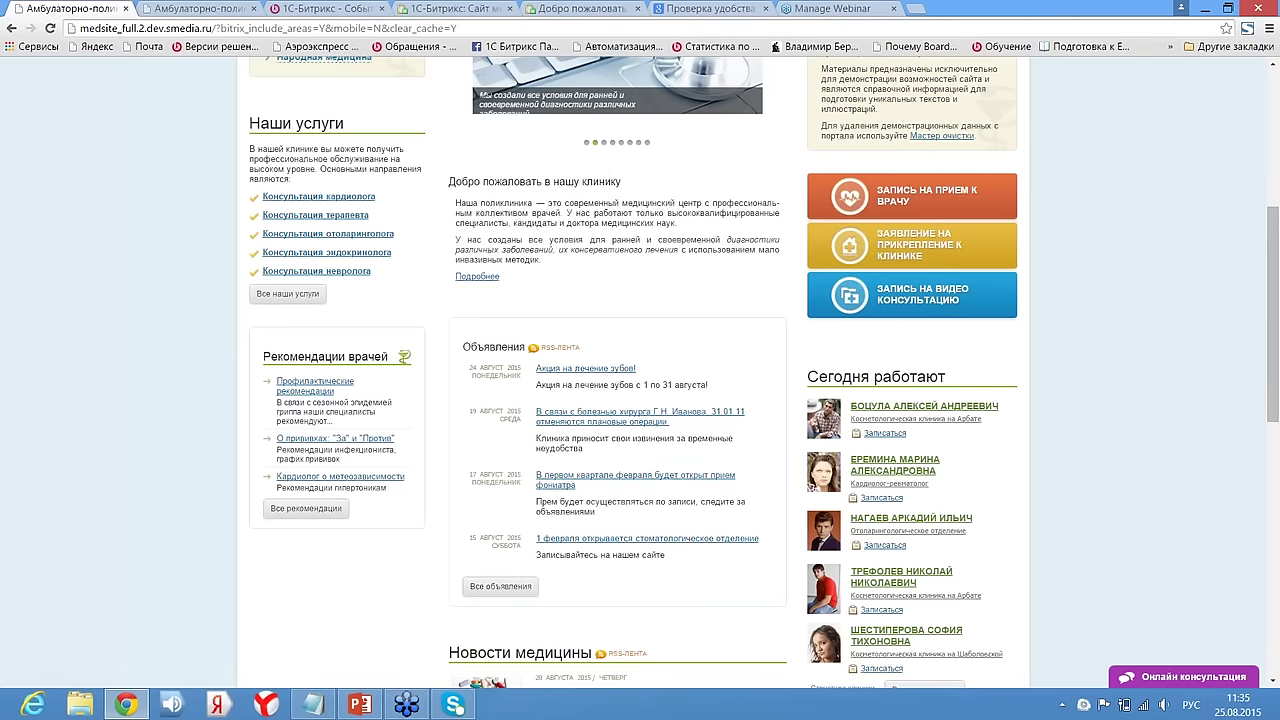
key(F5)
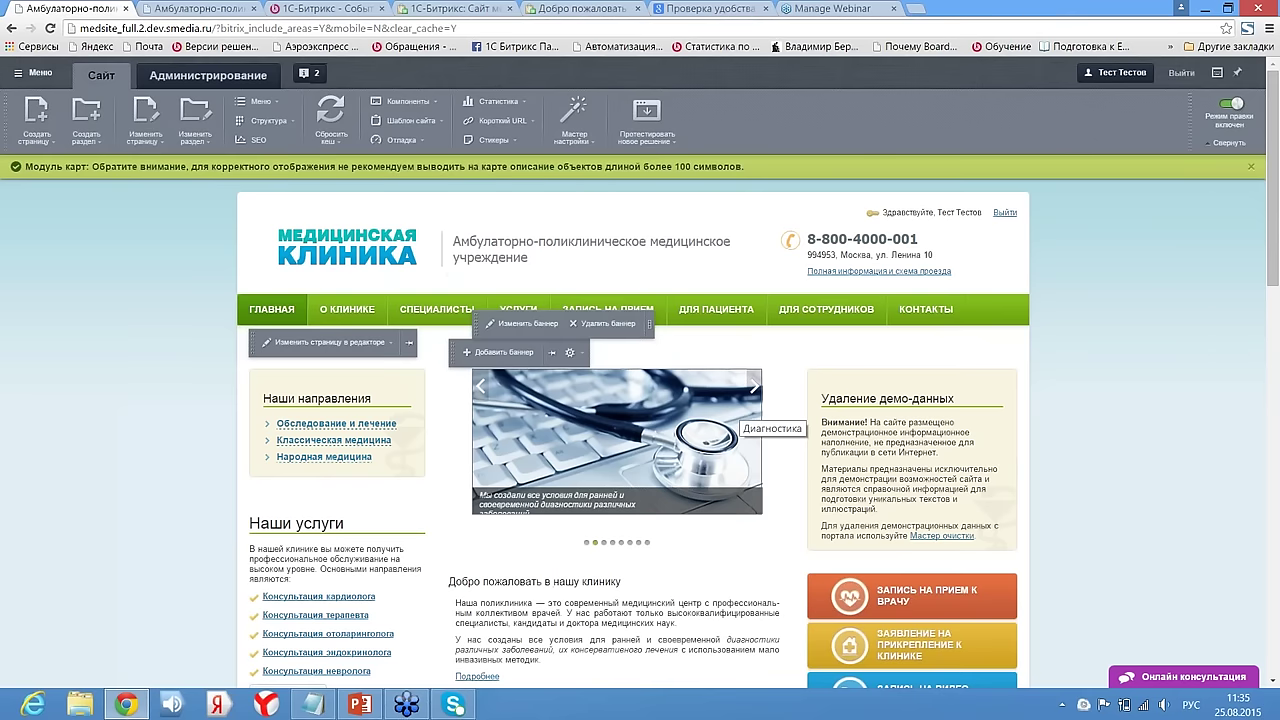
Switch off Режим правки in the admin panel and bring the PowerPoint presentation forward
click(1220, 106)
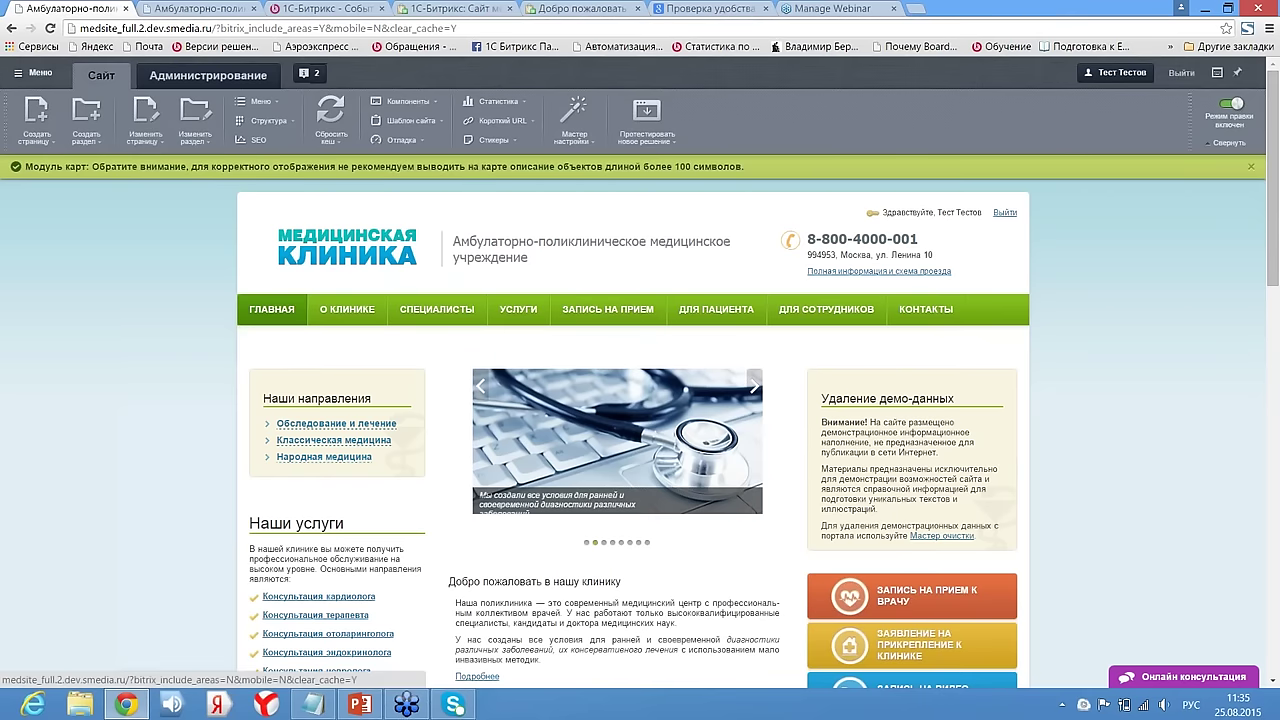
click(1218, 106)
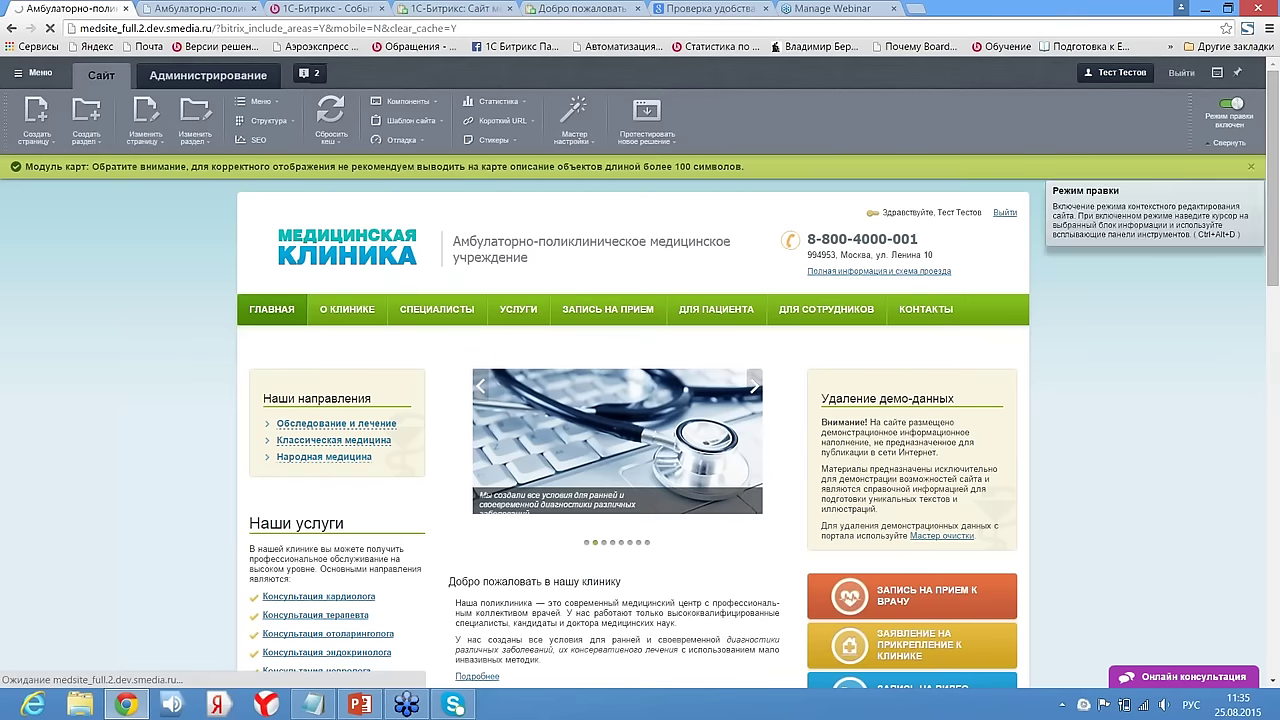
click(1228, 104)
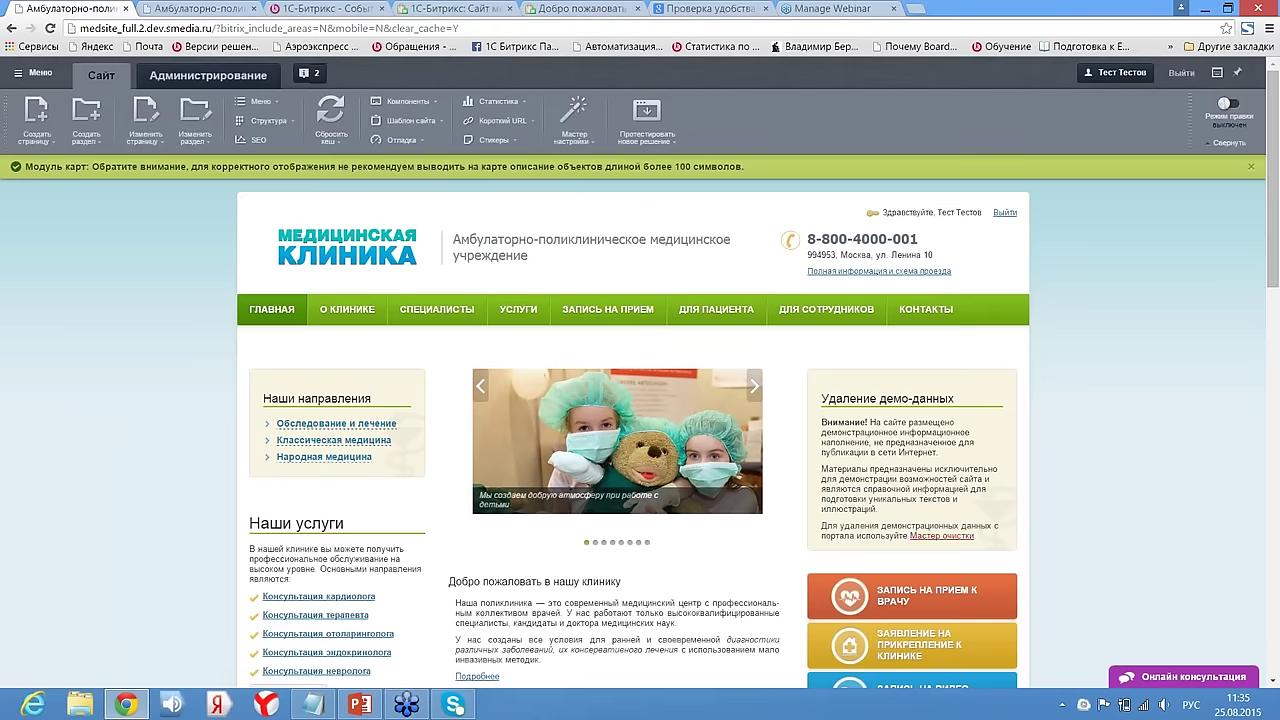
click(362, 708)
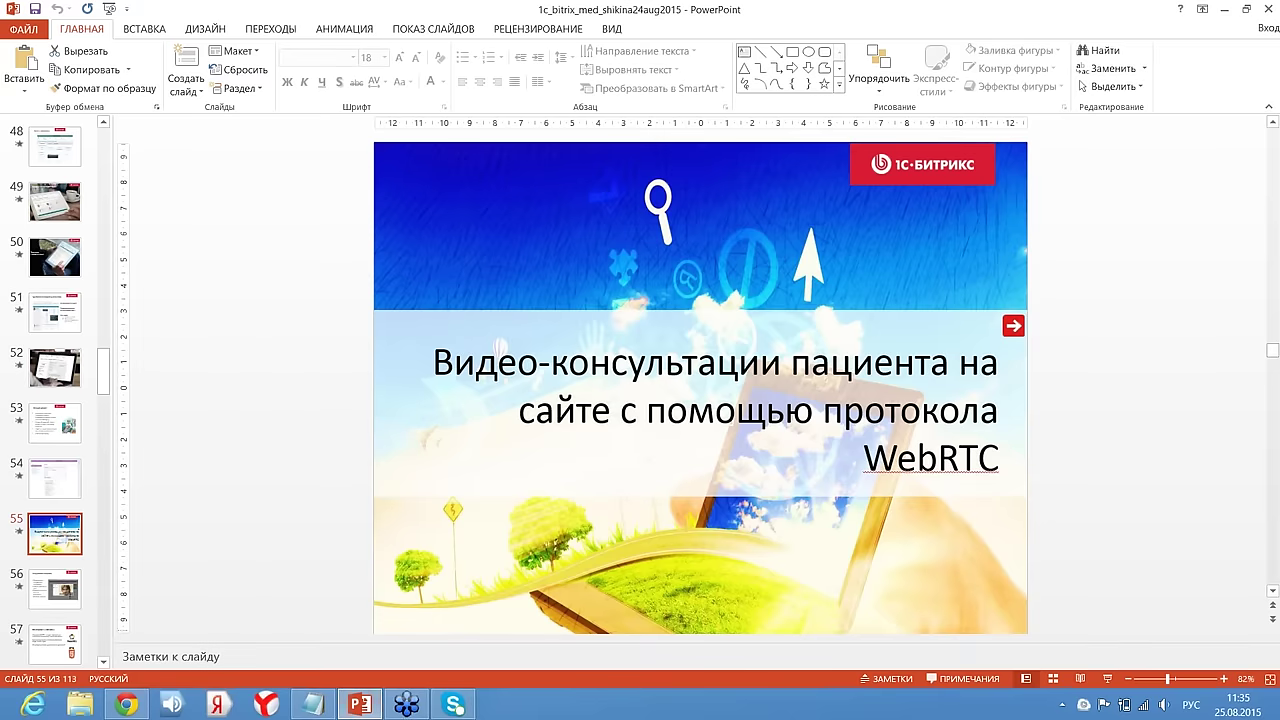
Run the slide show from slide 55 and advance to the next slide
click(1107, 678)
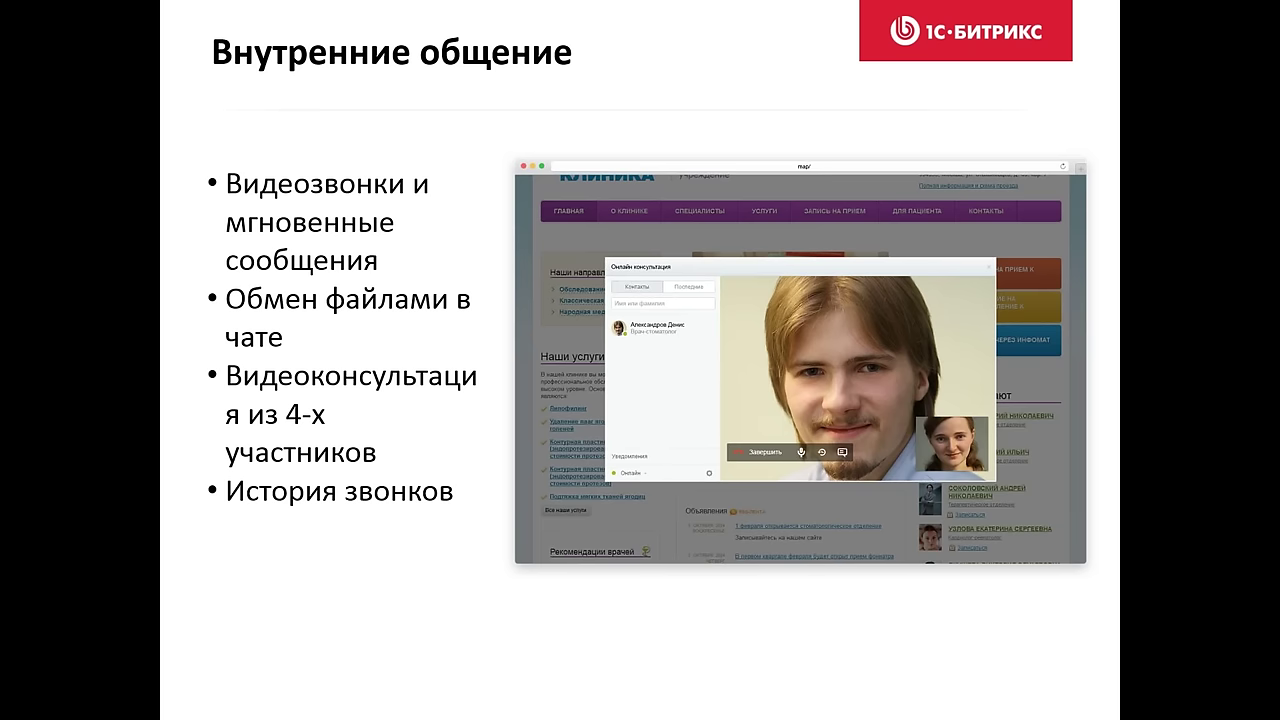
key(Right)
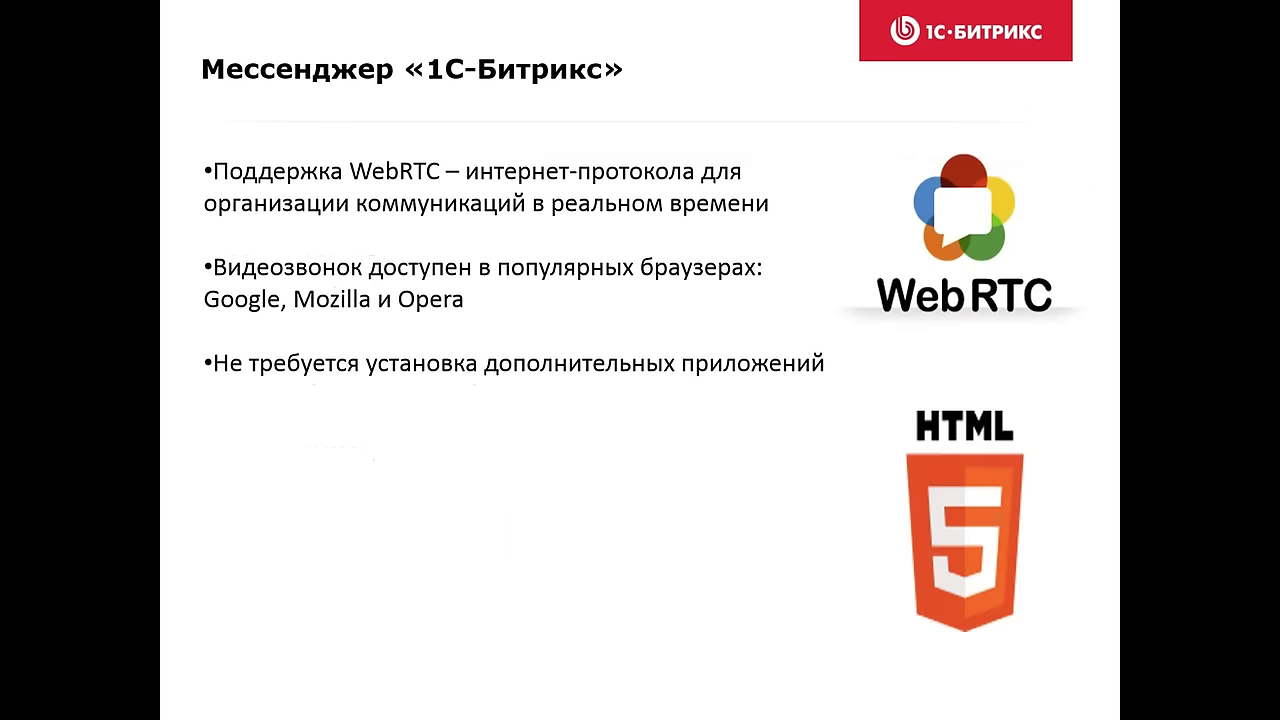
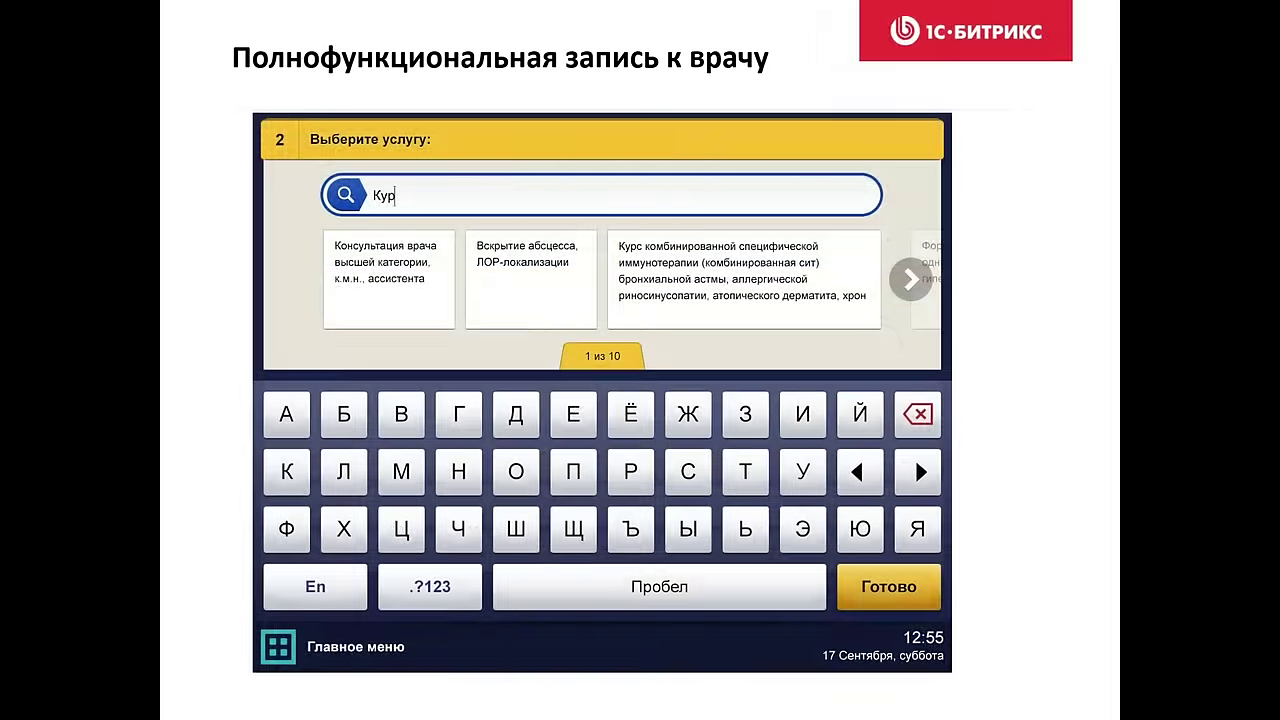
Advance the slide show from the kiosk booking screenshot to the 'Требования к инфомату' slide
key(super)
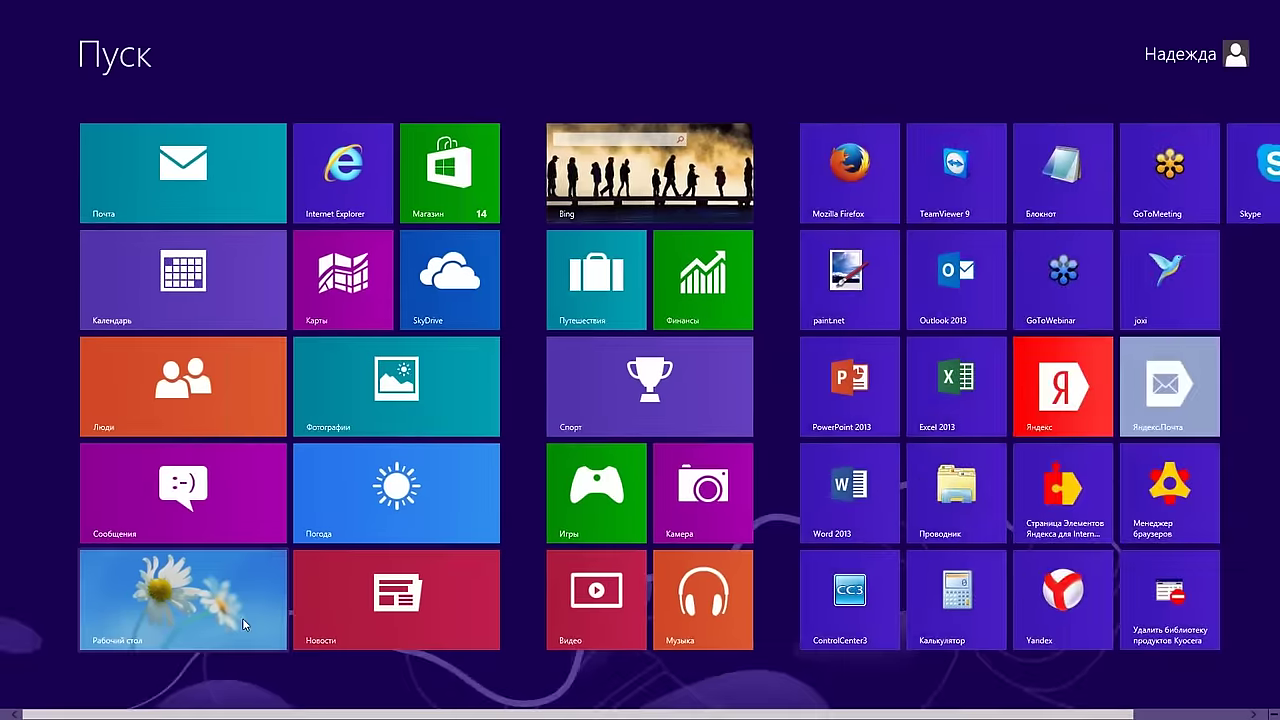
key(super)
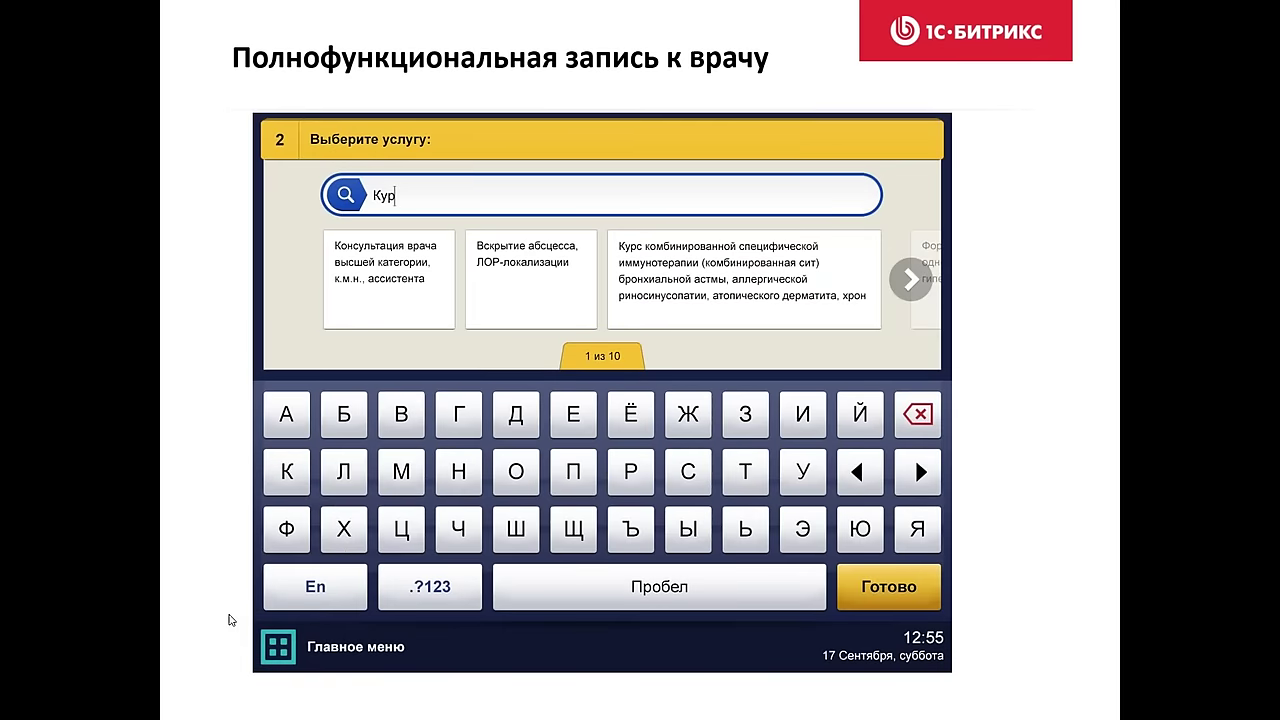
key(Right)
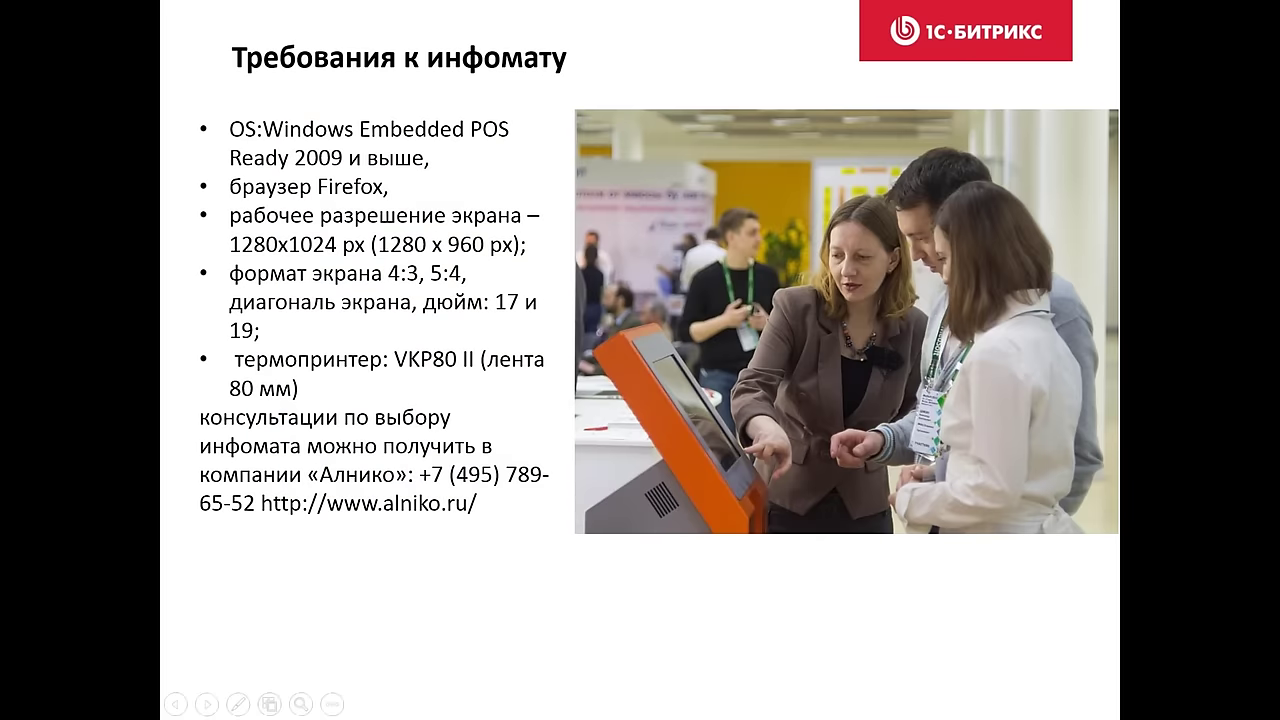
Leave the slide show and open the clinic site's 'Запись через инфокиоск' kiosk page in Chrome
key(Escape)
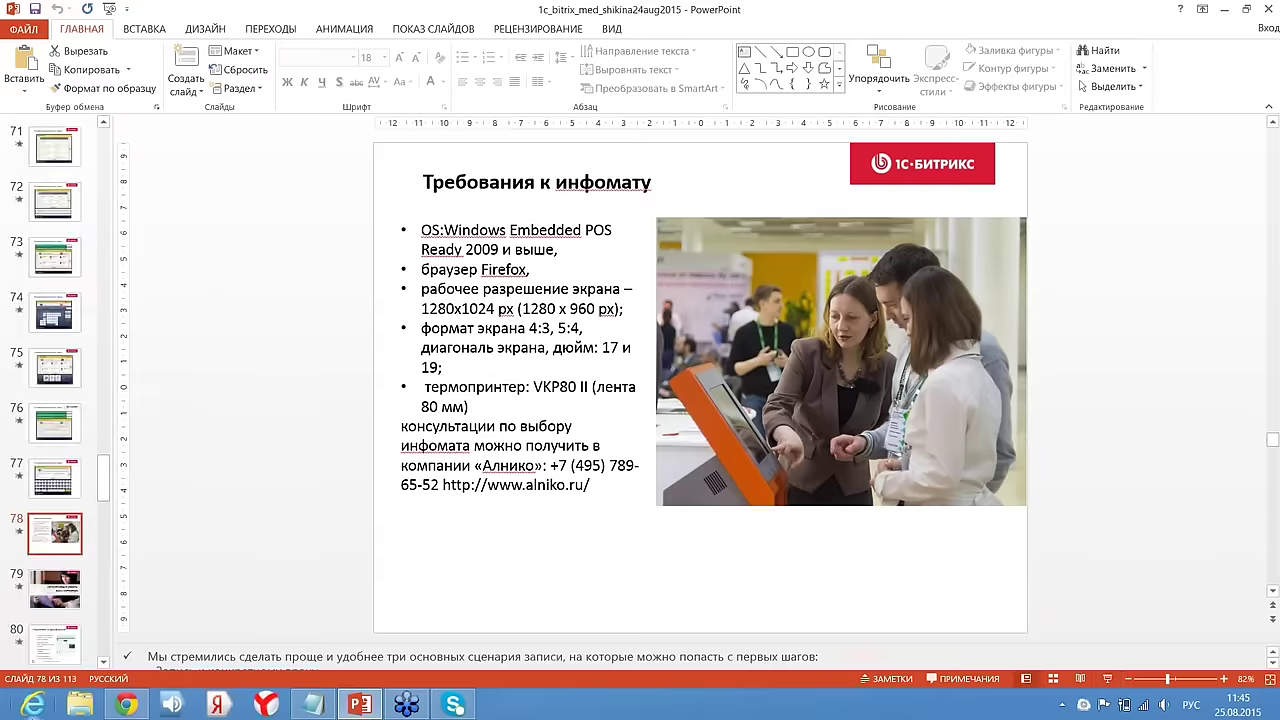
click(126, 705)
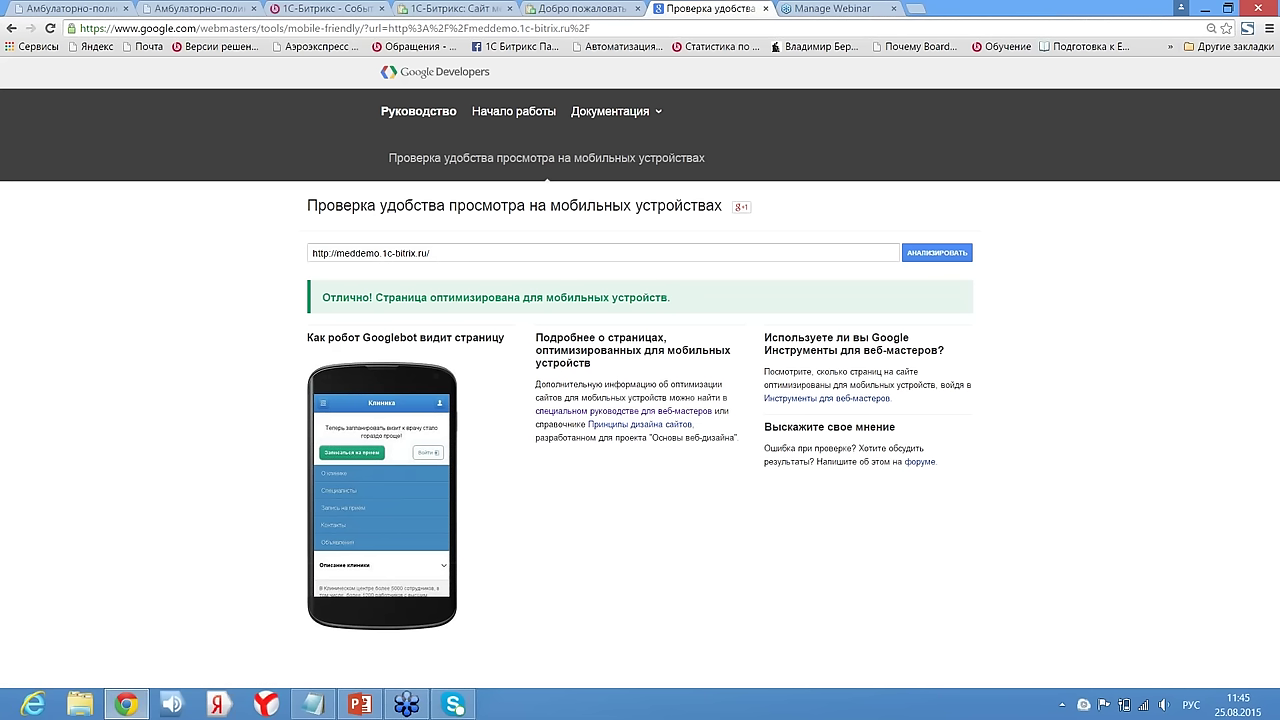
click(200, 10)
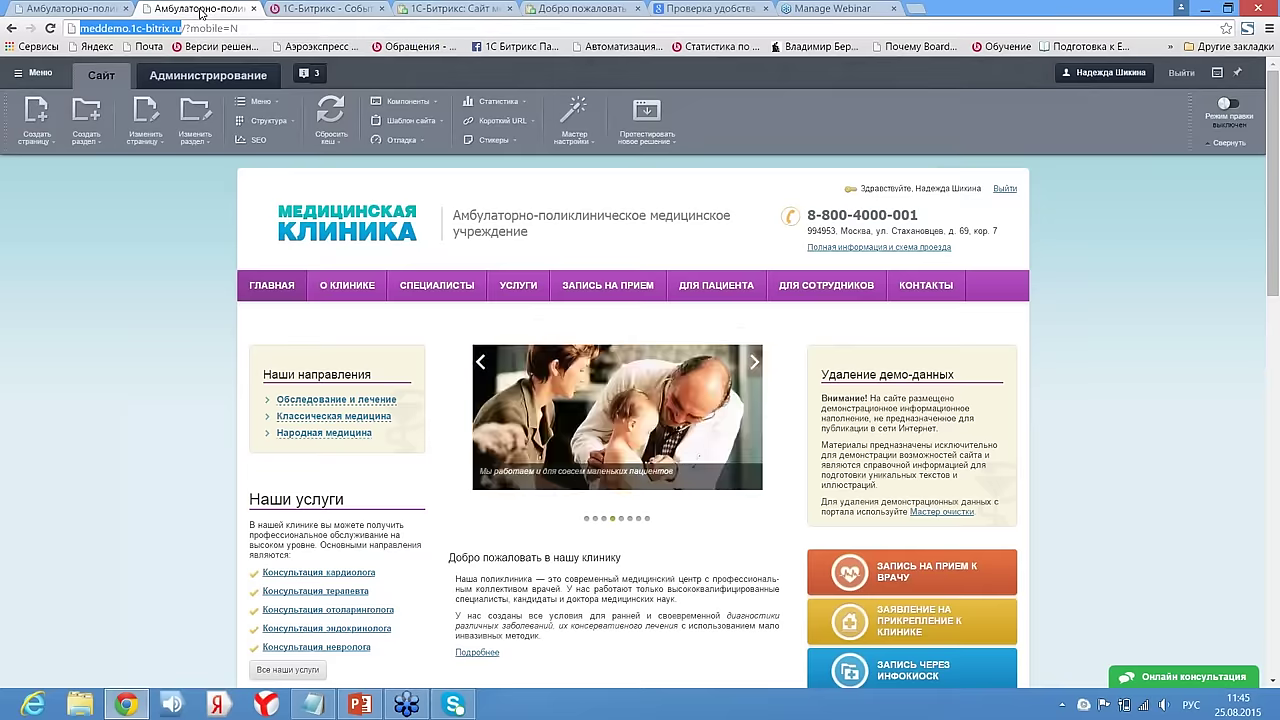
scroll(900, 600, down, 1)
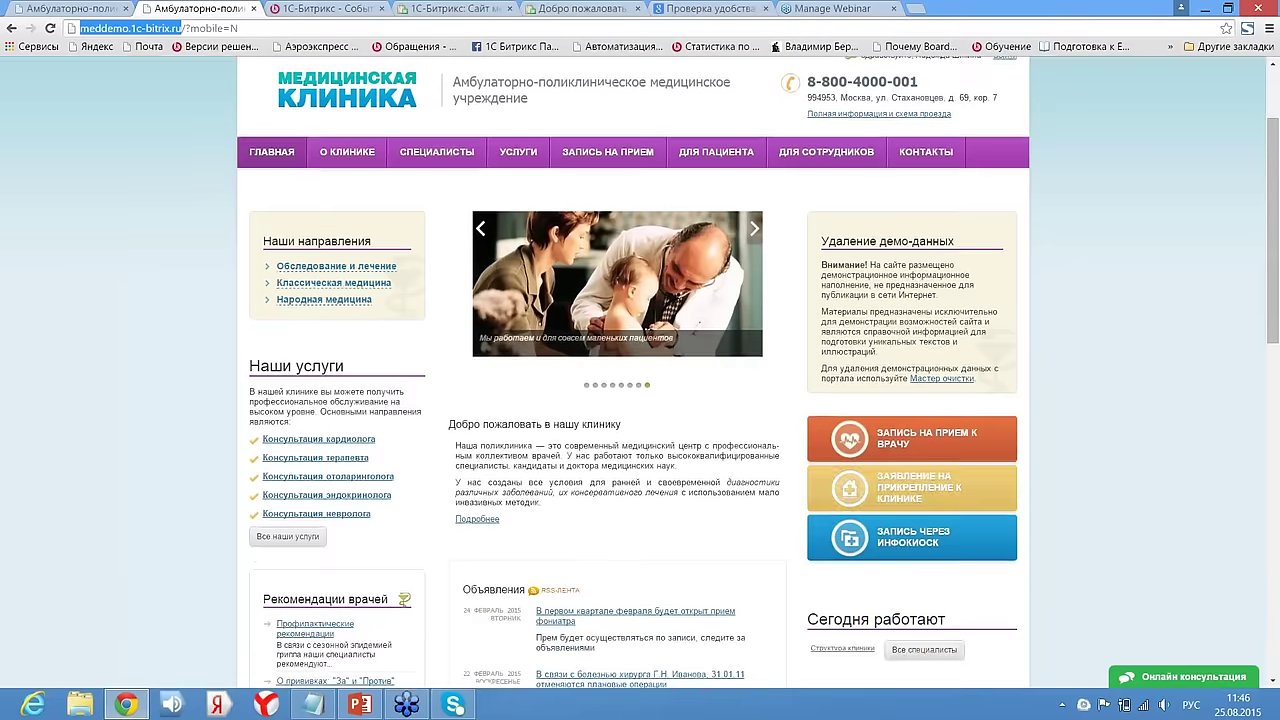
click(900, 540)
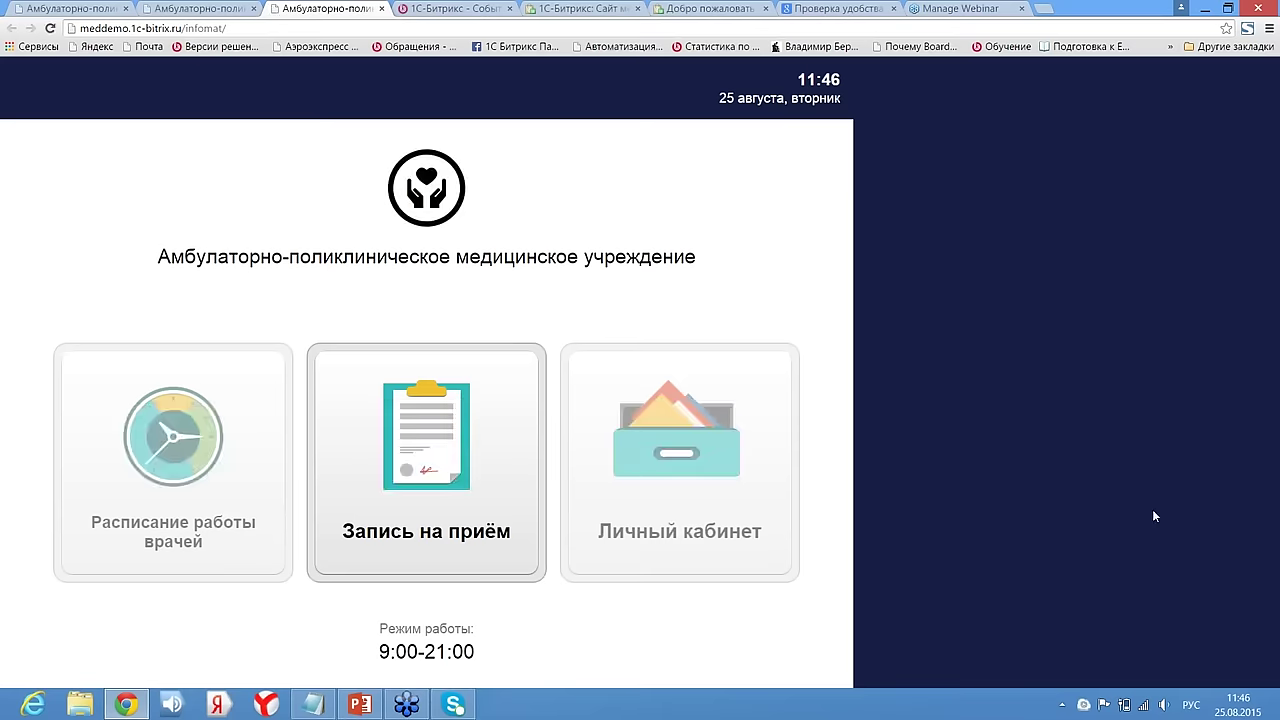
At 90% page zoom, start a booking at Косметологическая клиника на Арбате for Косметолог, Абдоминопластика
key(ctrl+minus)
key(ctrl+minus)
key(ctrl+minus)
key(ctrl+plus)
key(ctrl+plus)
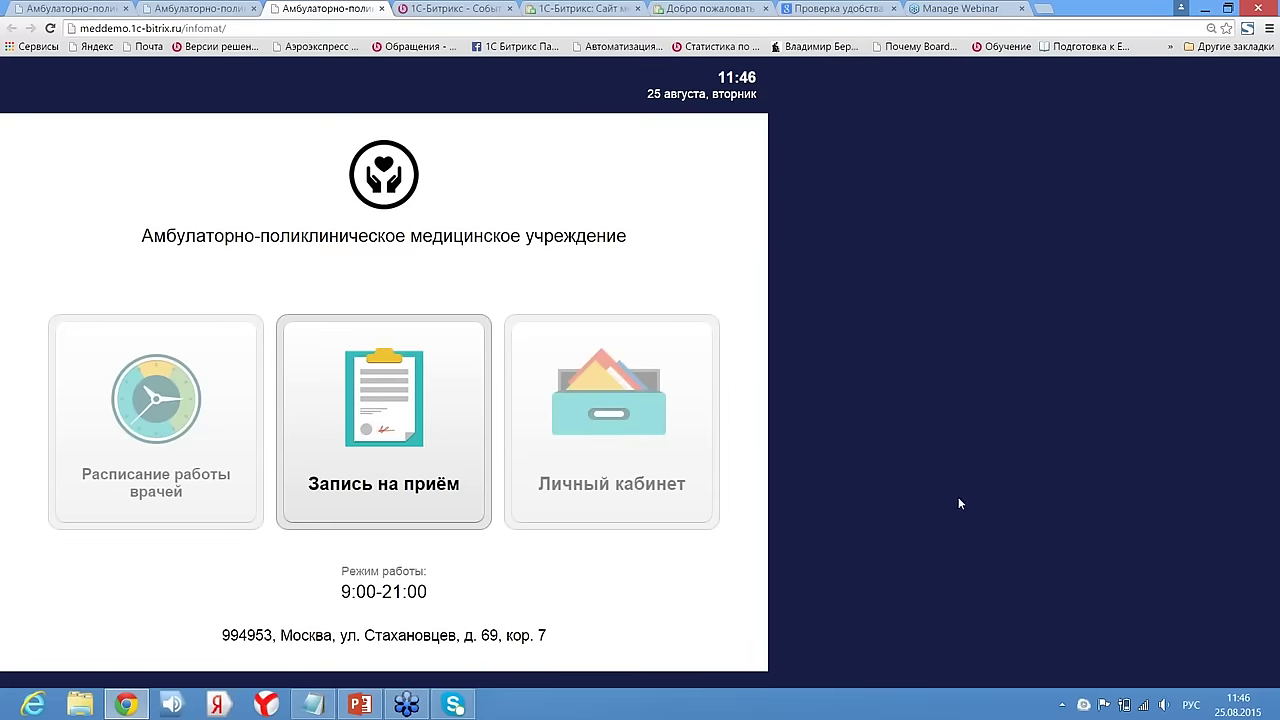
click(434, 470)
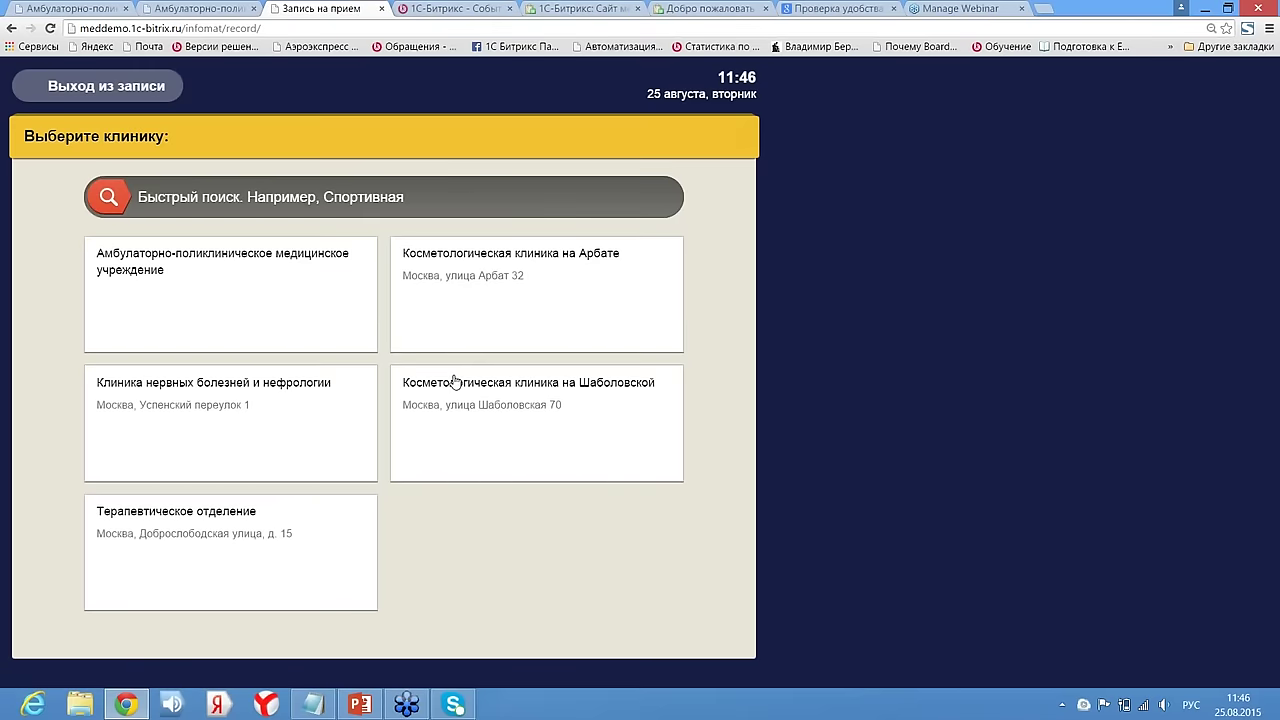
click(474, 280)
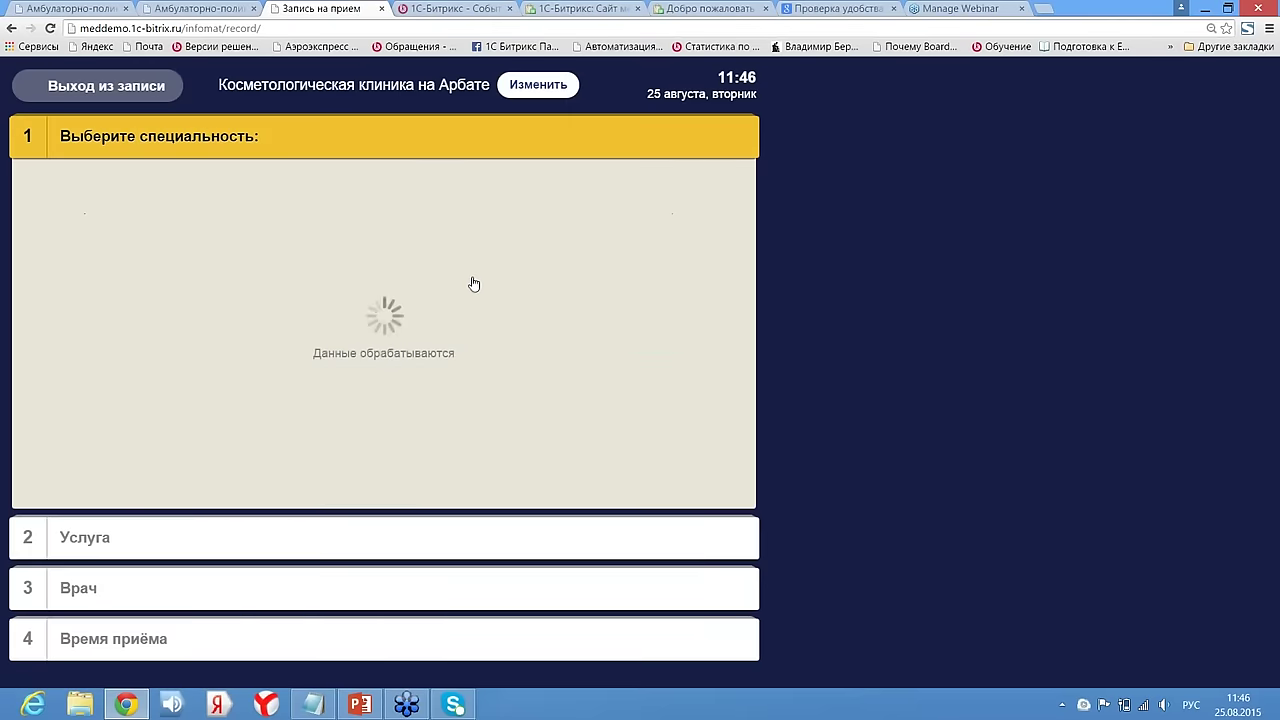
click(199, 223)
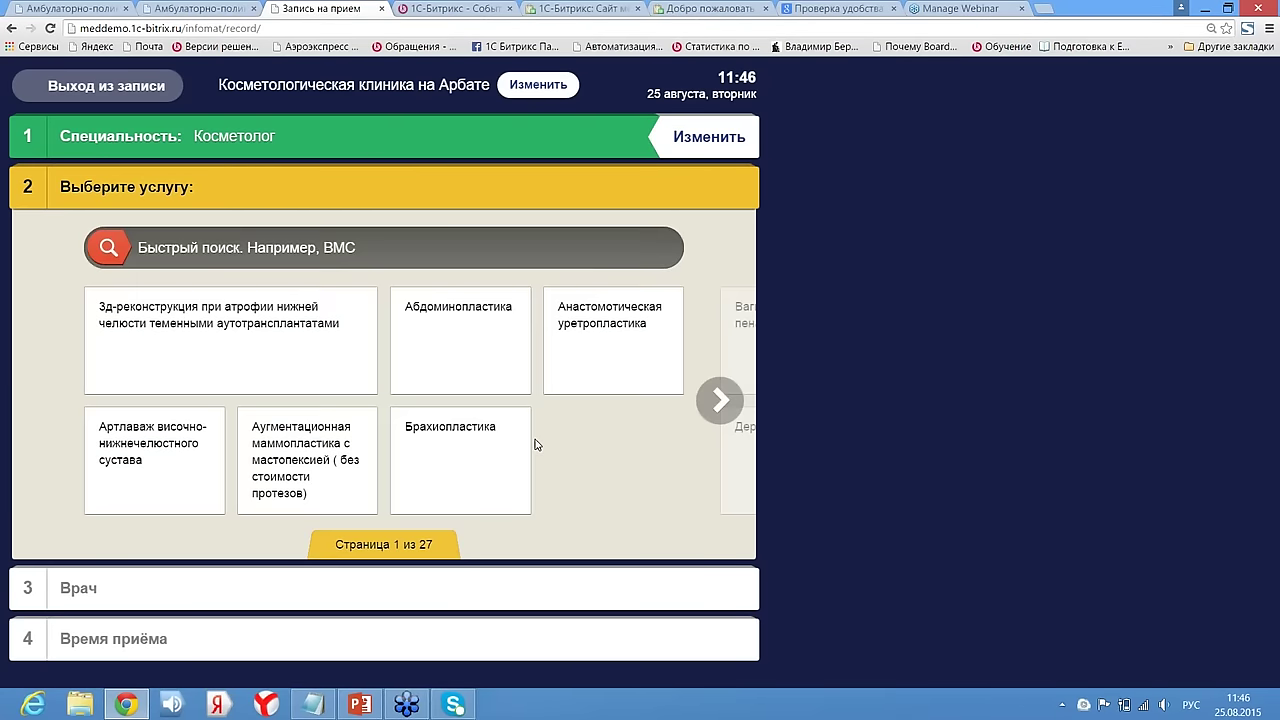
click(483, 372)
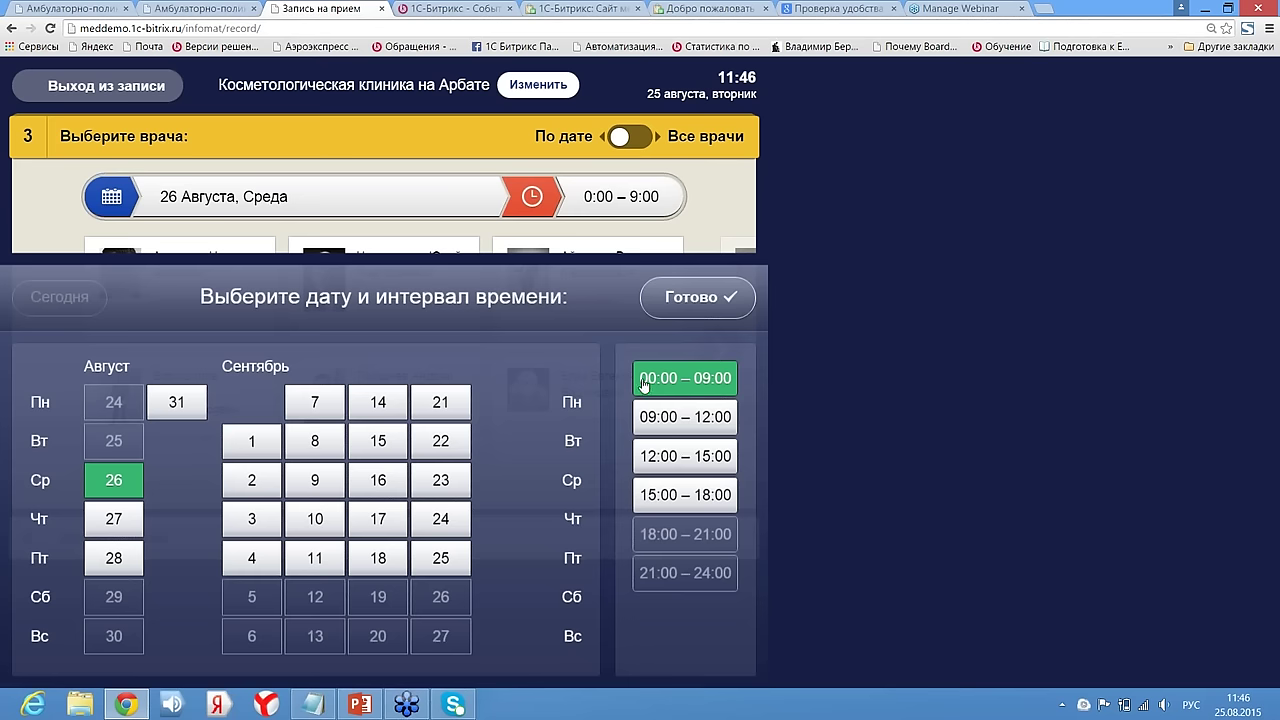
Set 3 September, 15:00–18:00 and choose a doctor from the second page of doctors
click(259, 520)
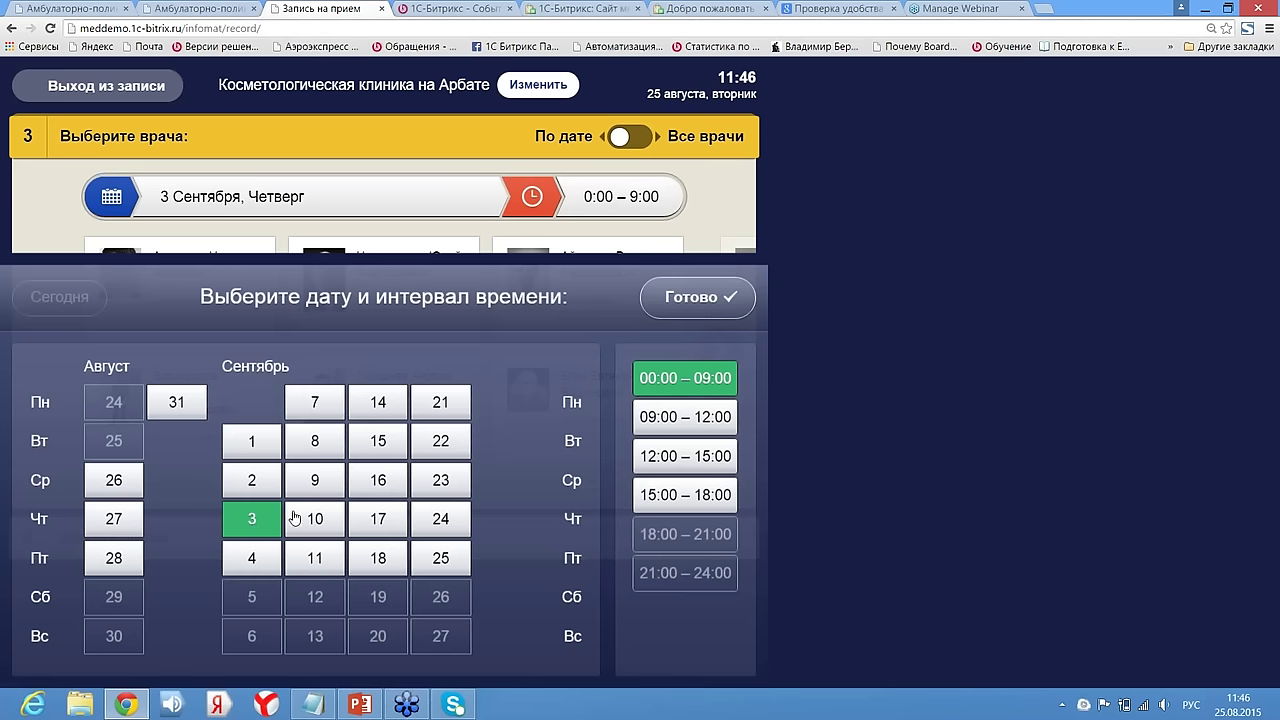
click(695, 495)
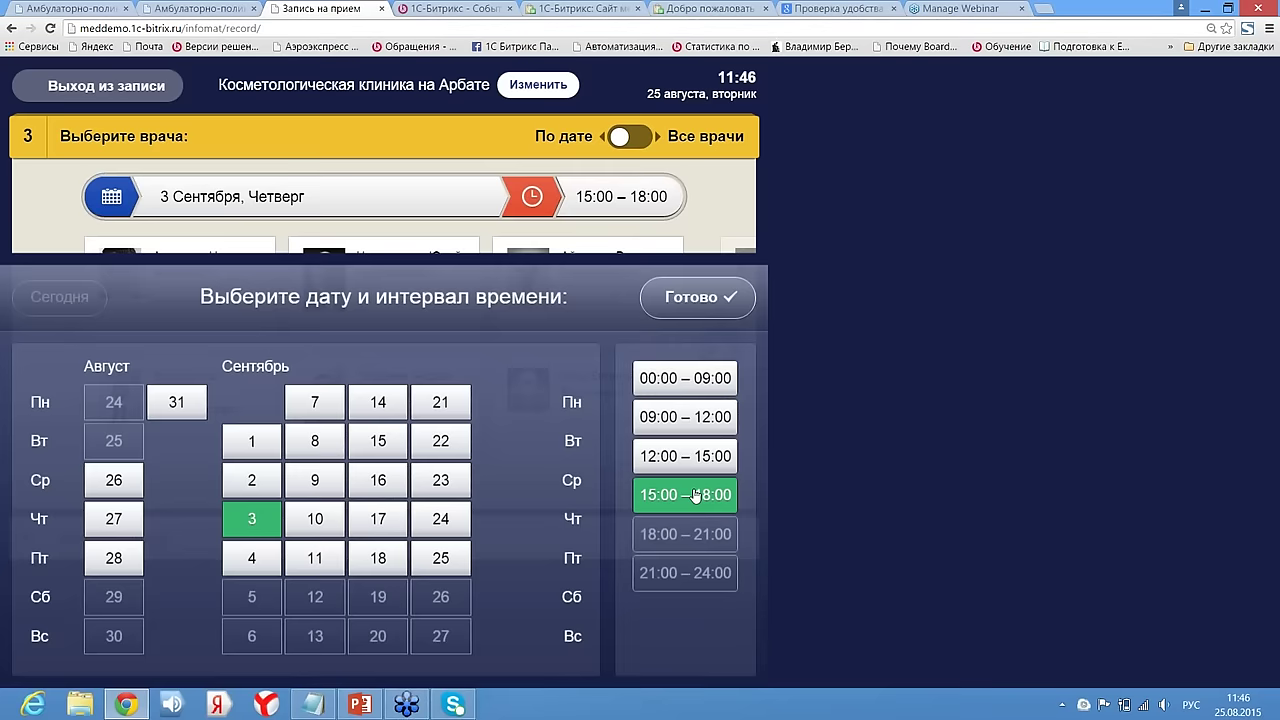
click(688, 298)
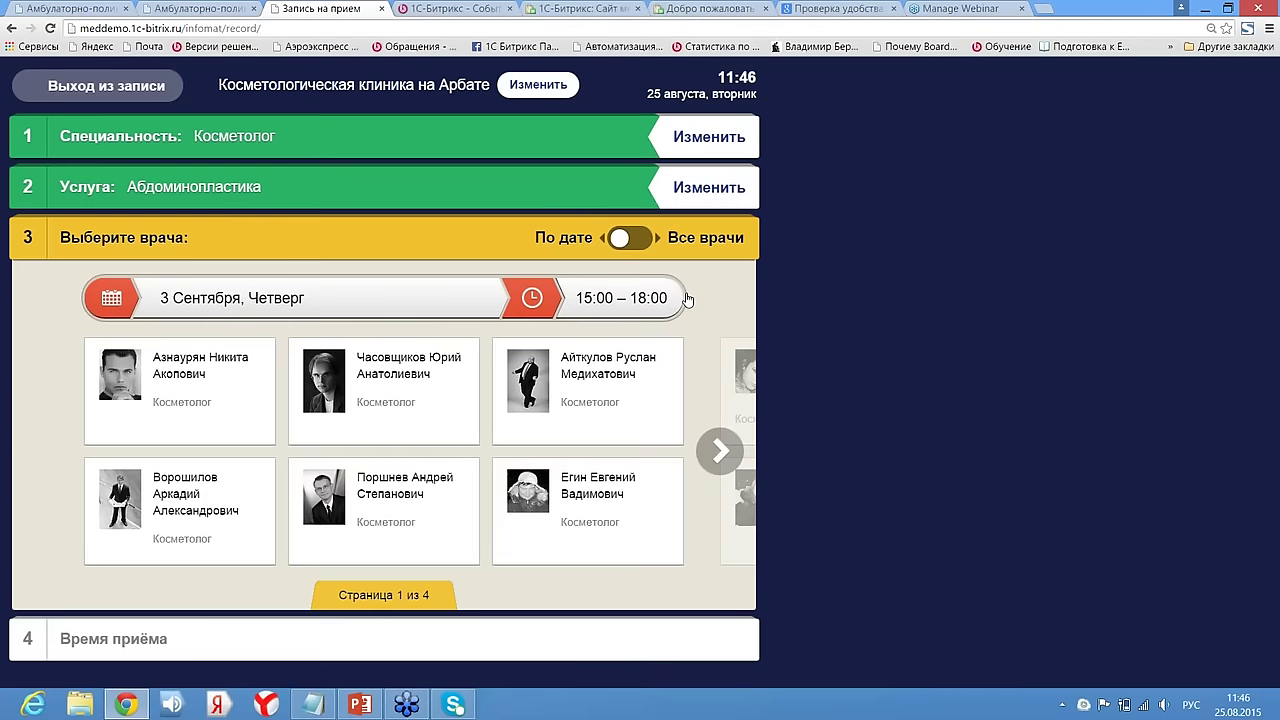
click(722, 451)
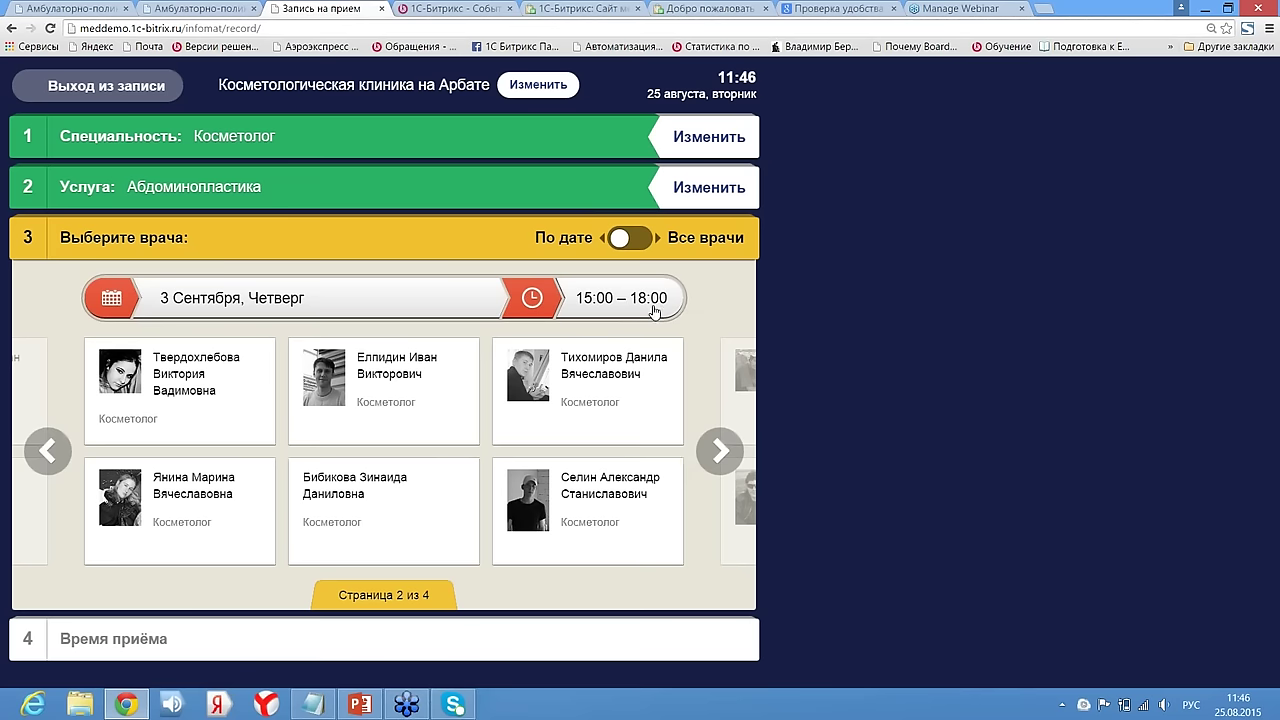
click(398, 386)
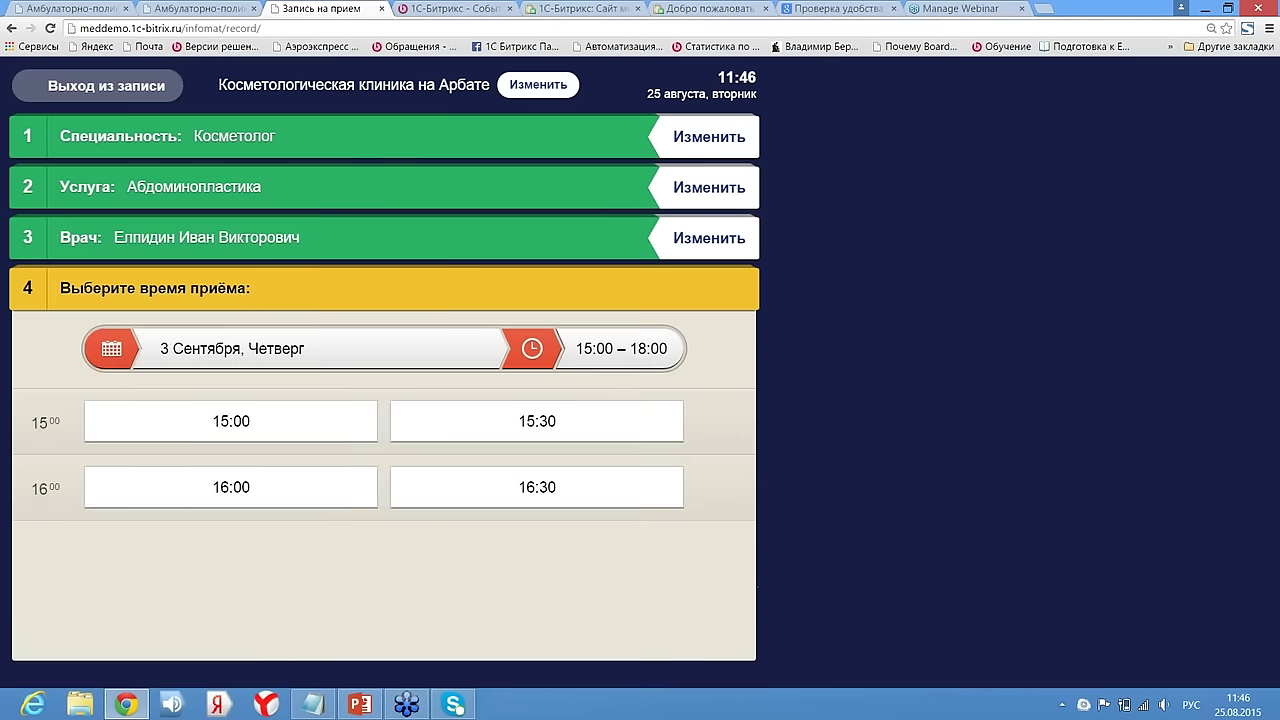
Book the 15:00 slot and enter the patient's first name on the on-screen keyboard
click(319, 426)
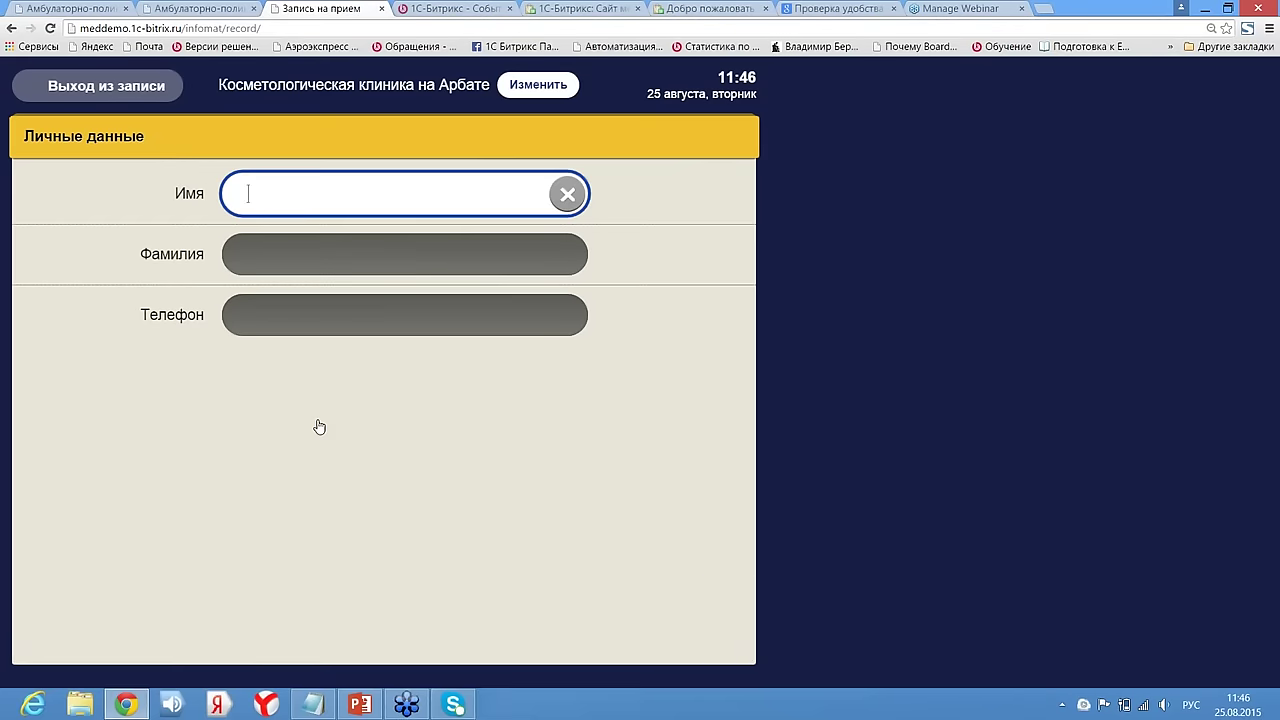
click(229, 512)
click(350, 462)
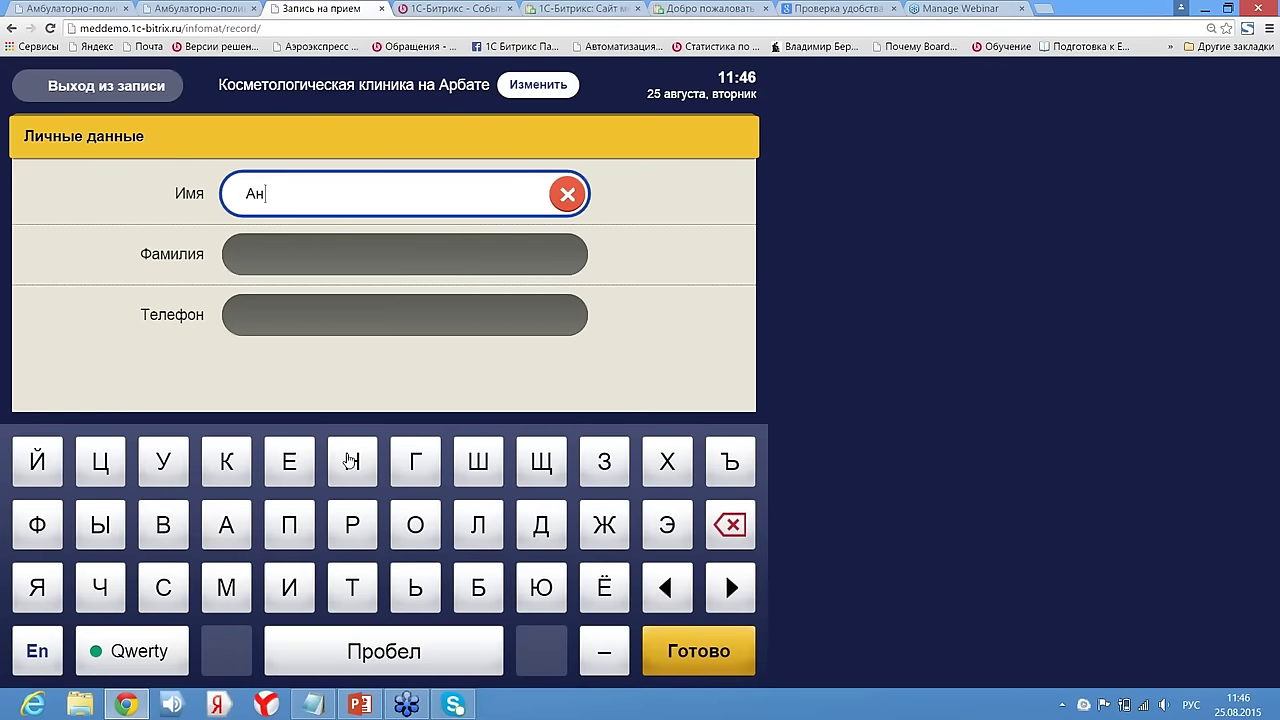
click(350, 462)
click(227, 520)
Start typing the patient's surname in the Фамилия field
click(246, 257)
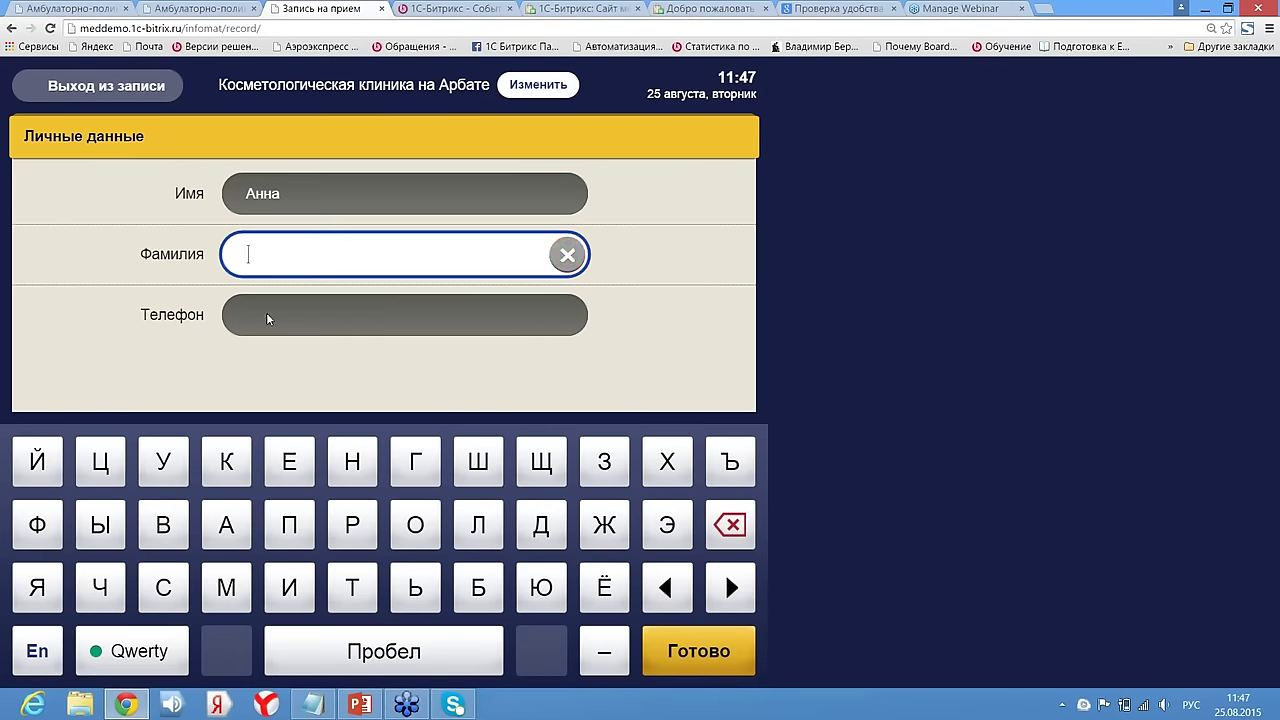
click(289, 587)
click(163, 528)
click(226, 525)
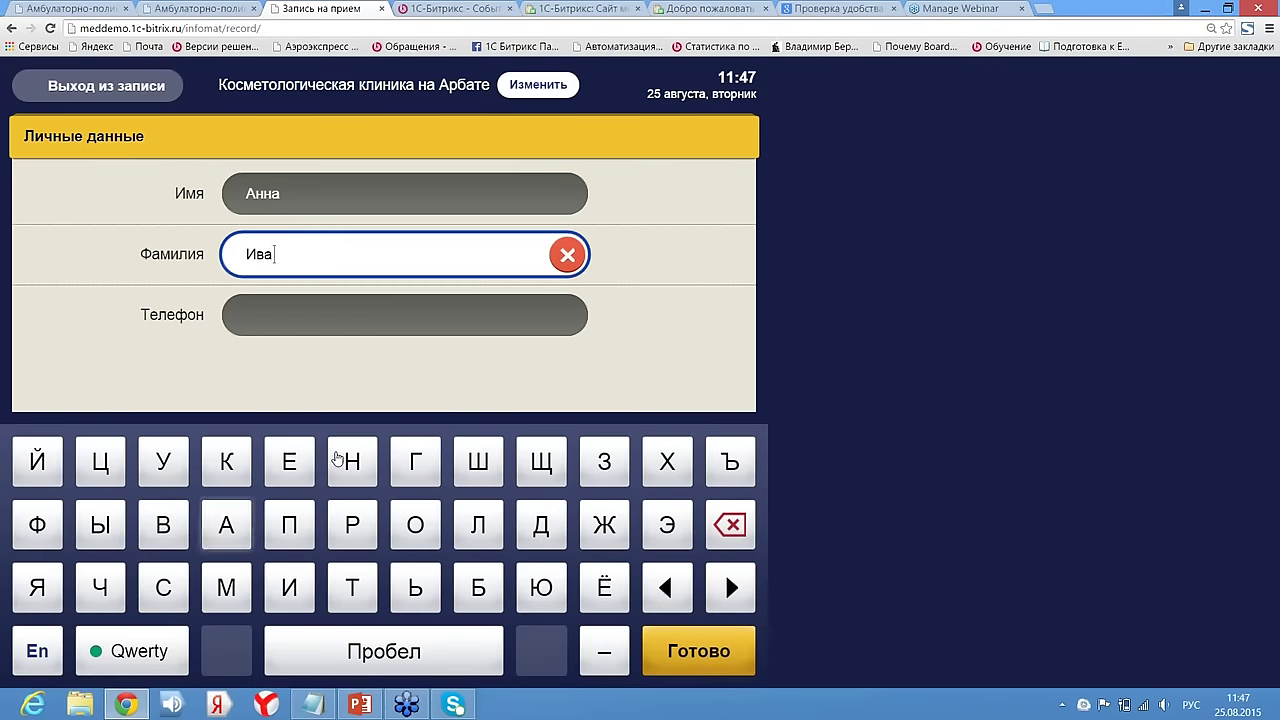
click(352, 461)
click(415, 525)
click(187, 527)
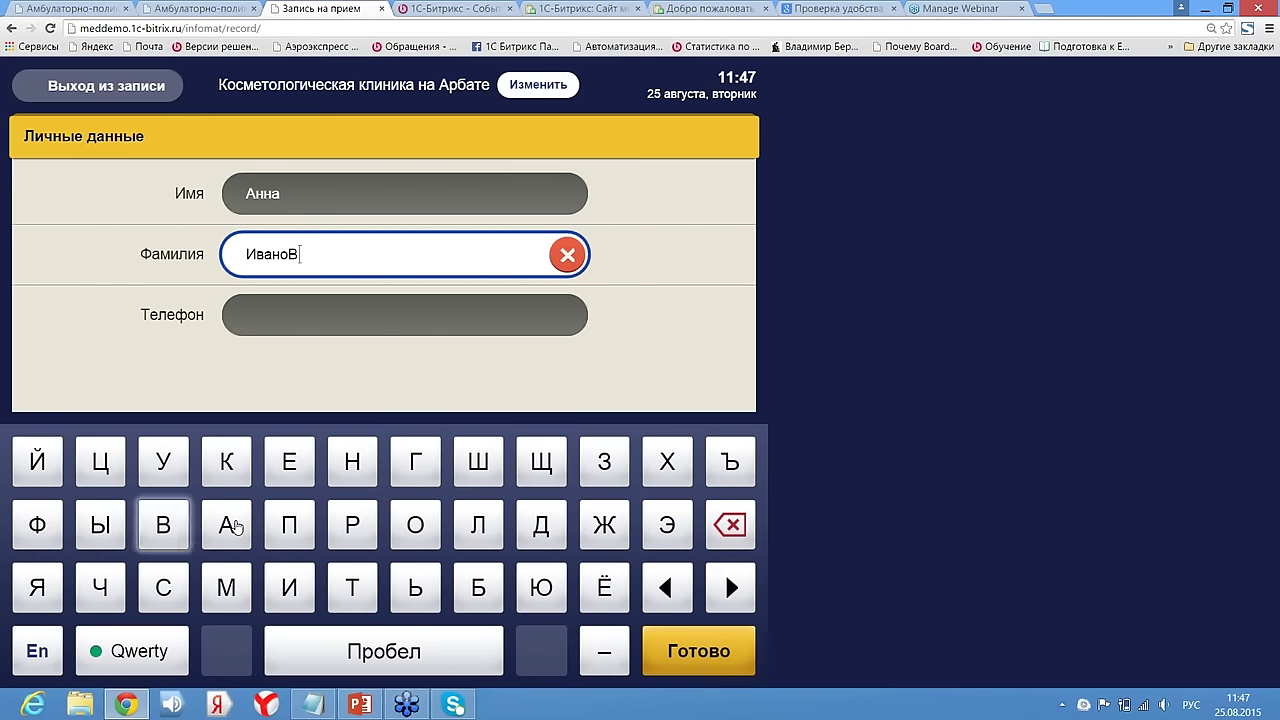
Correct the mistyped surname letters and tap Готово to show the booking summary
click(730, 525)
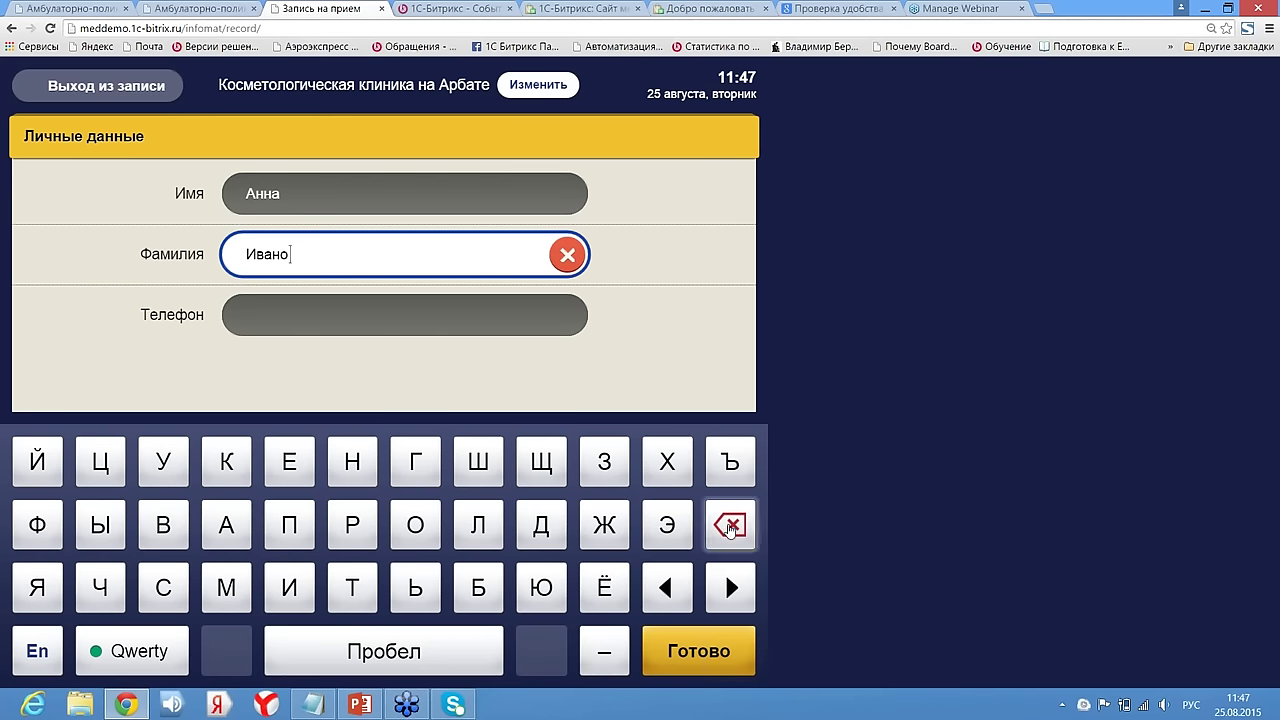
click(226, 525)
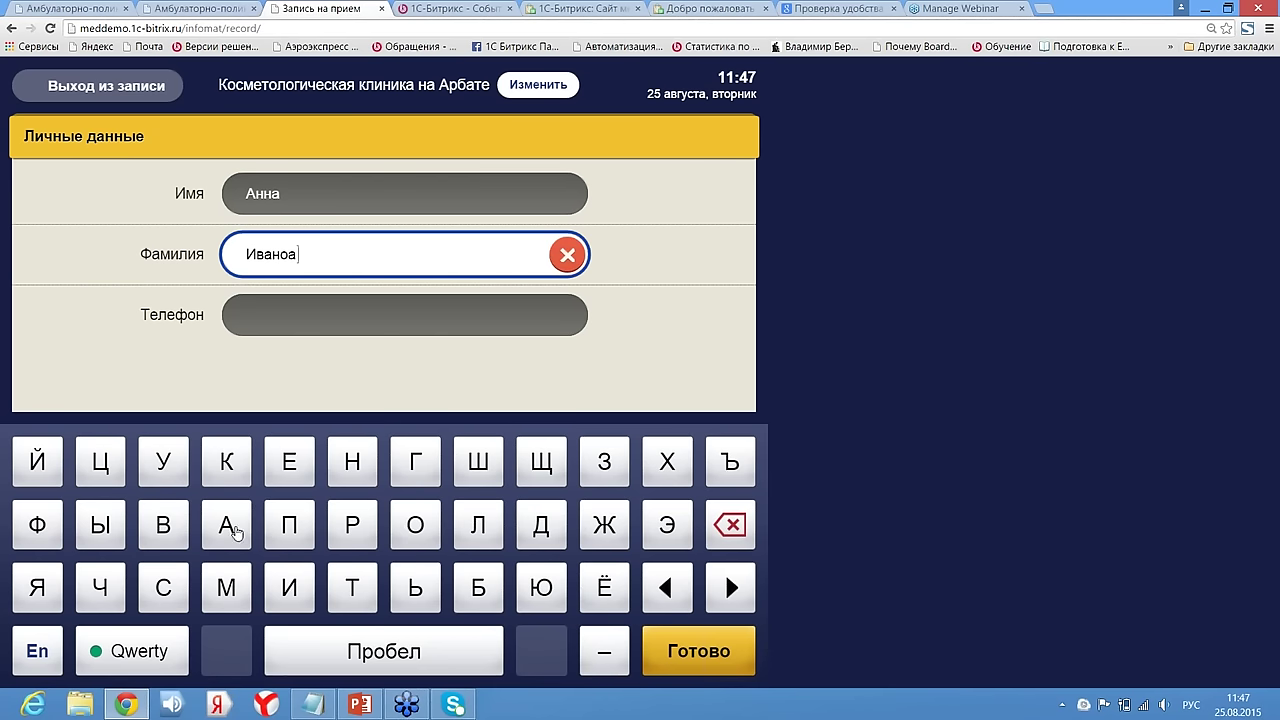
click(730, 525)
click(163, 525)
click(226, 525)
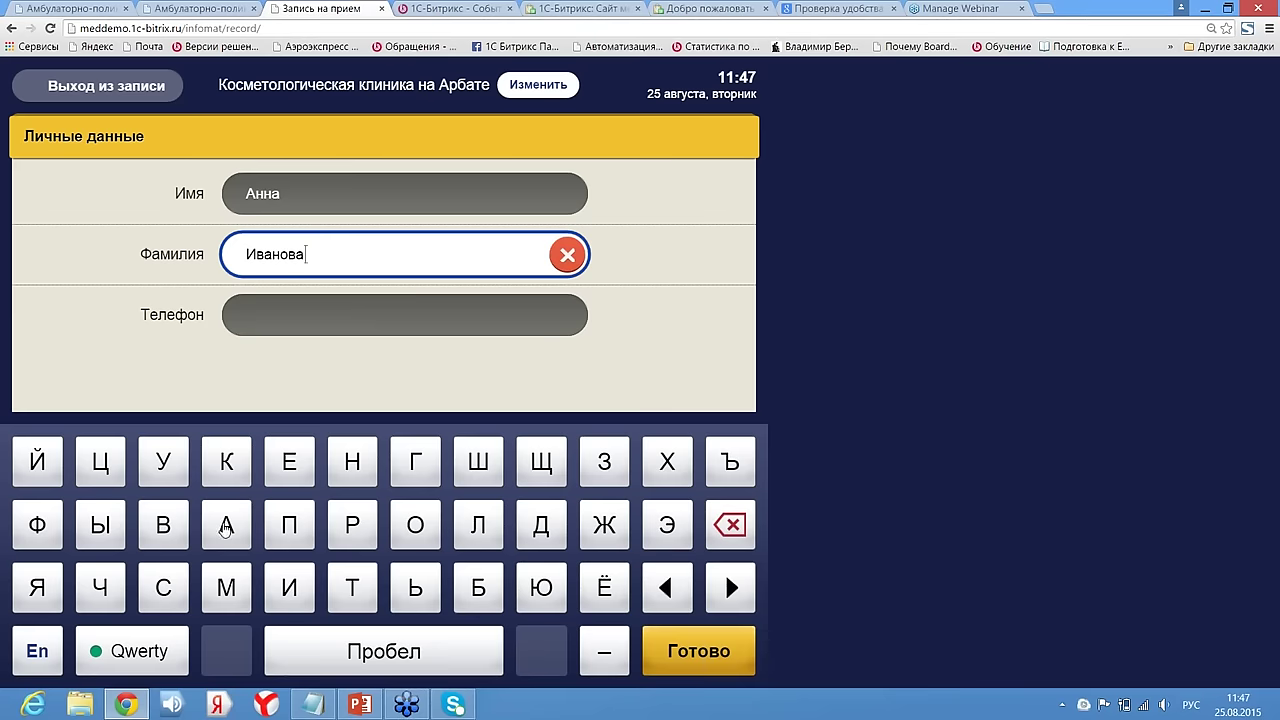
click(715, 665)
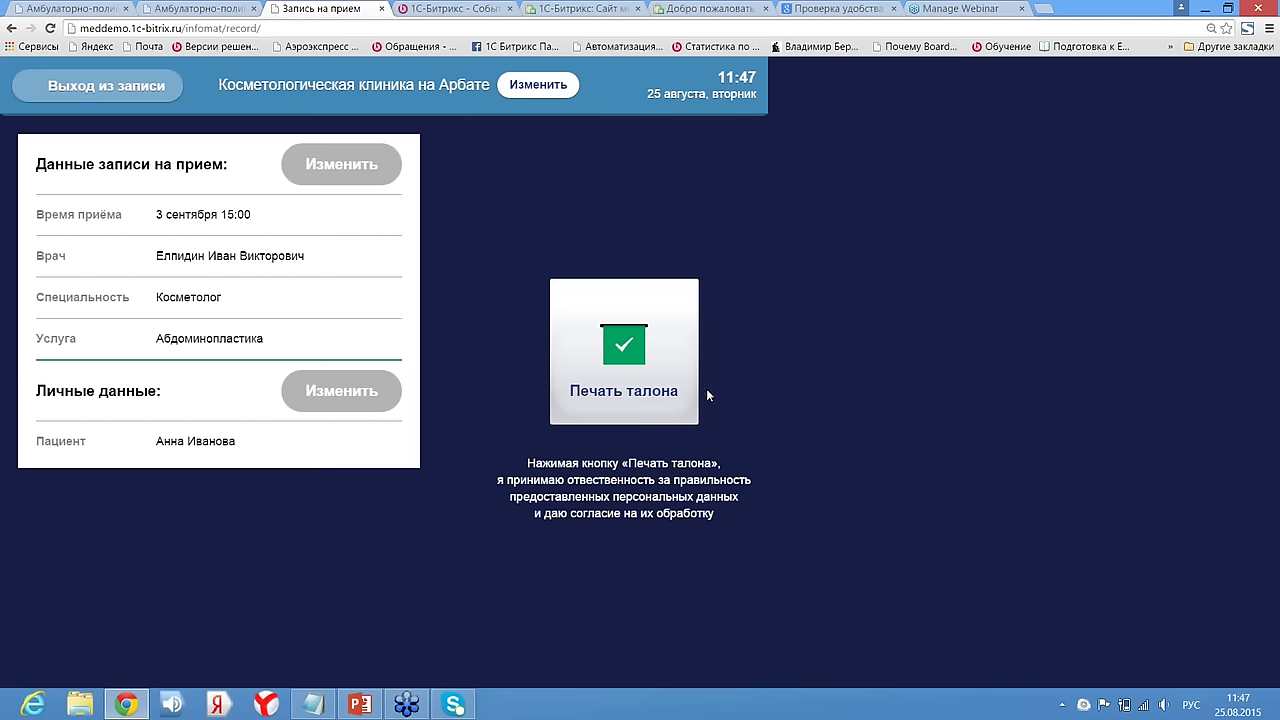
Change the booking to Брахиопластика on 2 September, 12:00–15:00, with a doctor at 13:30
click(390, 178)
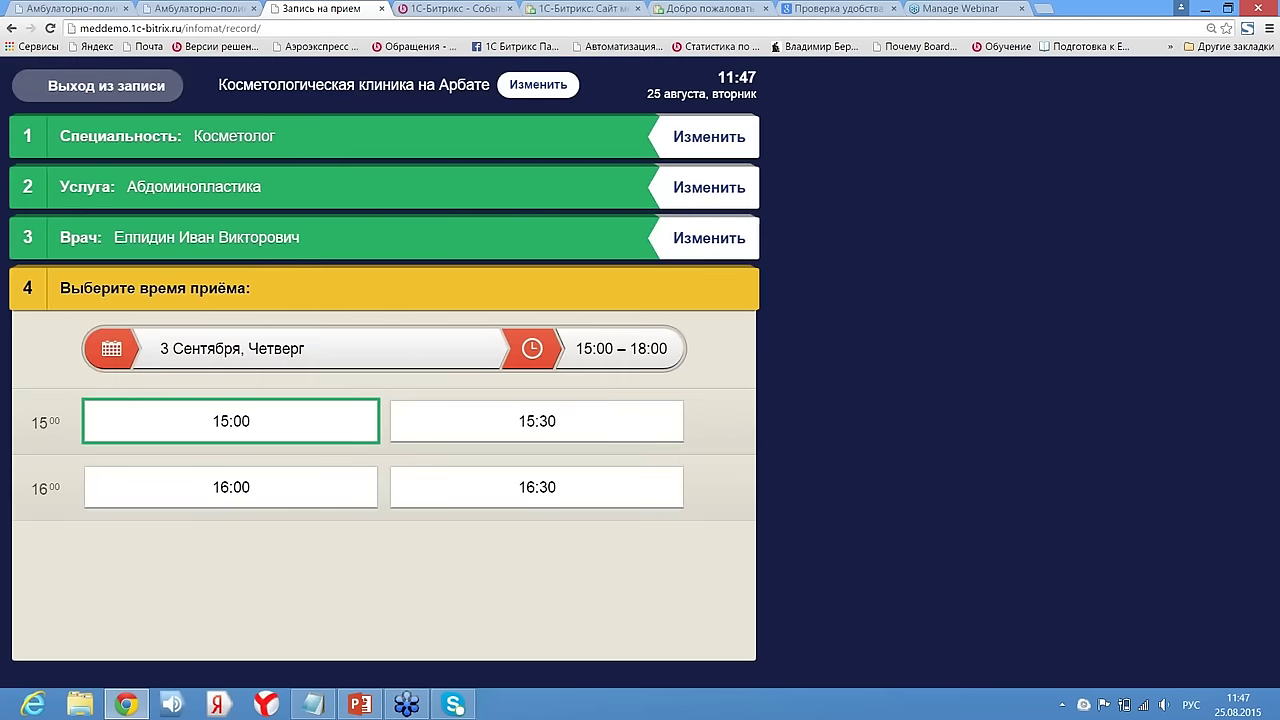
click(687, 190)
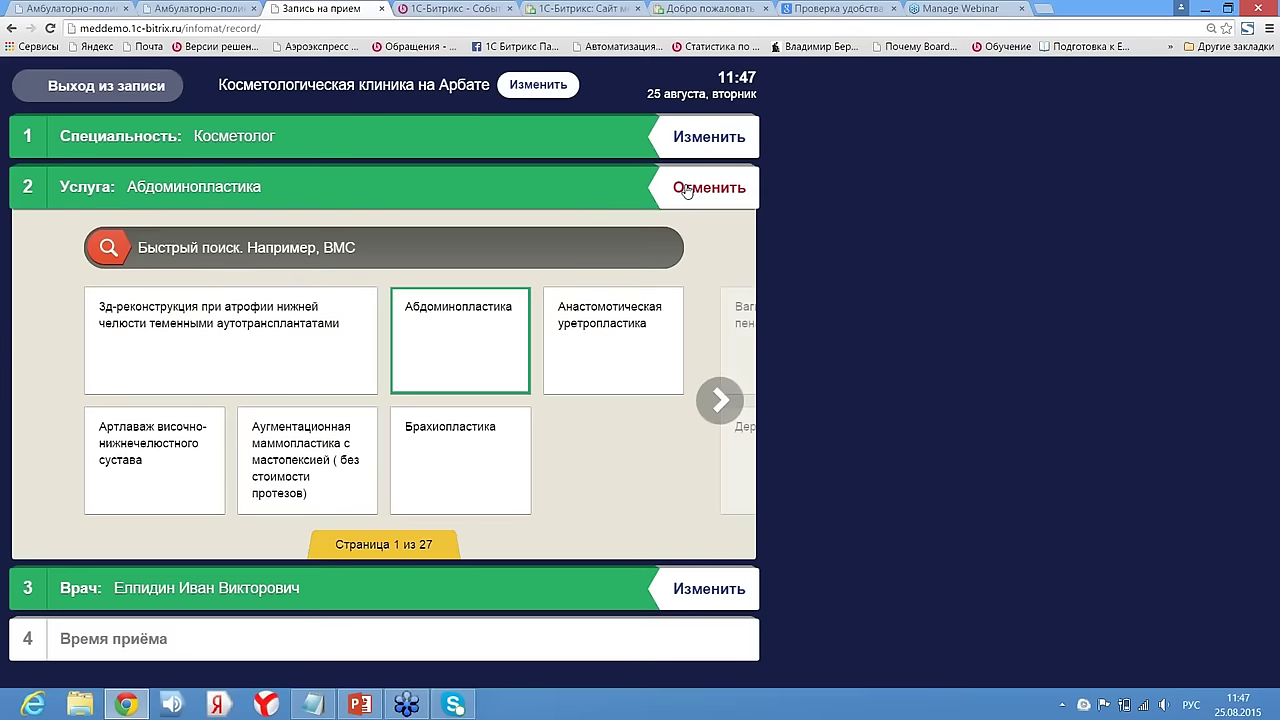
click(443, 461)
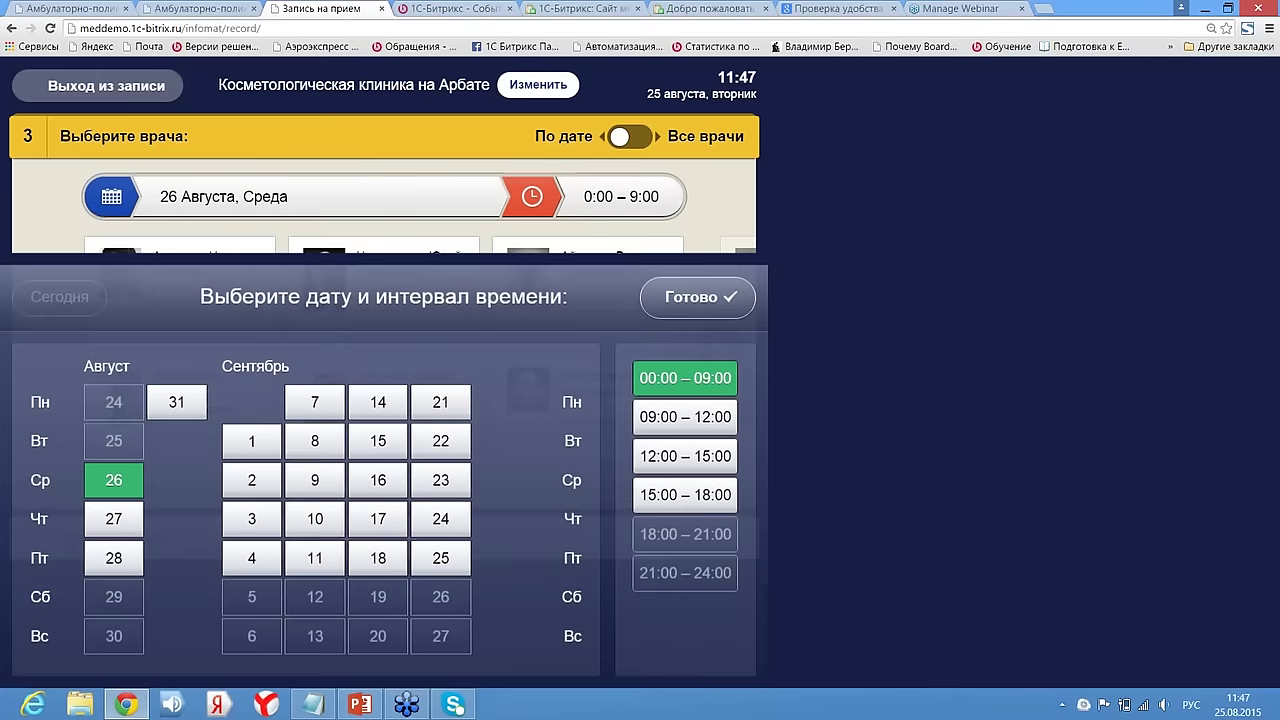
click(251, 480)
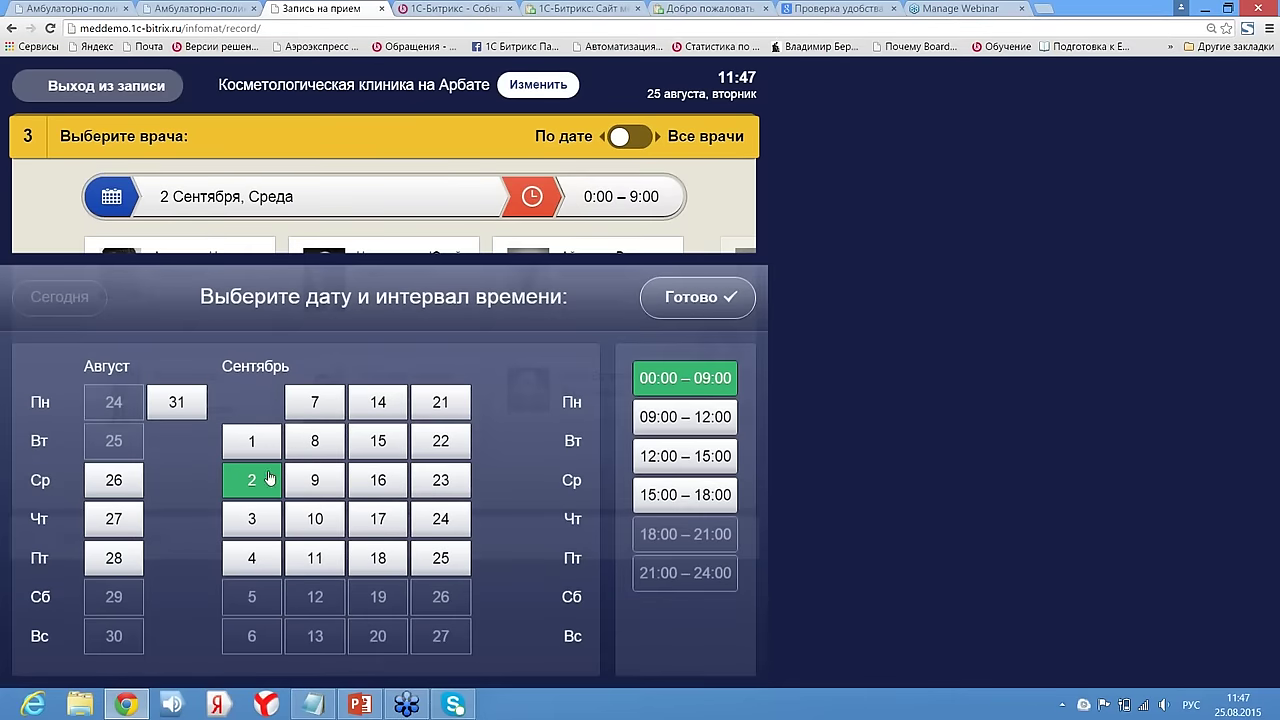
click(670, 461)
click(710, 295)
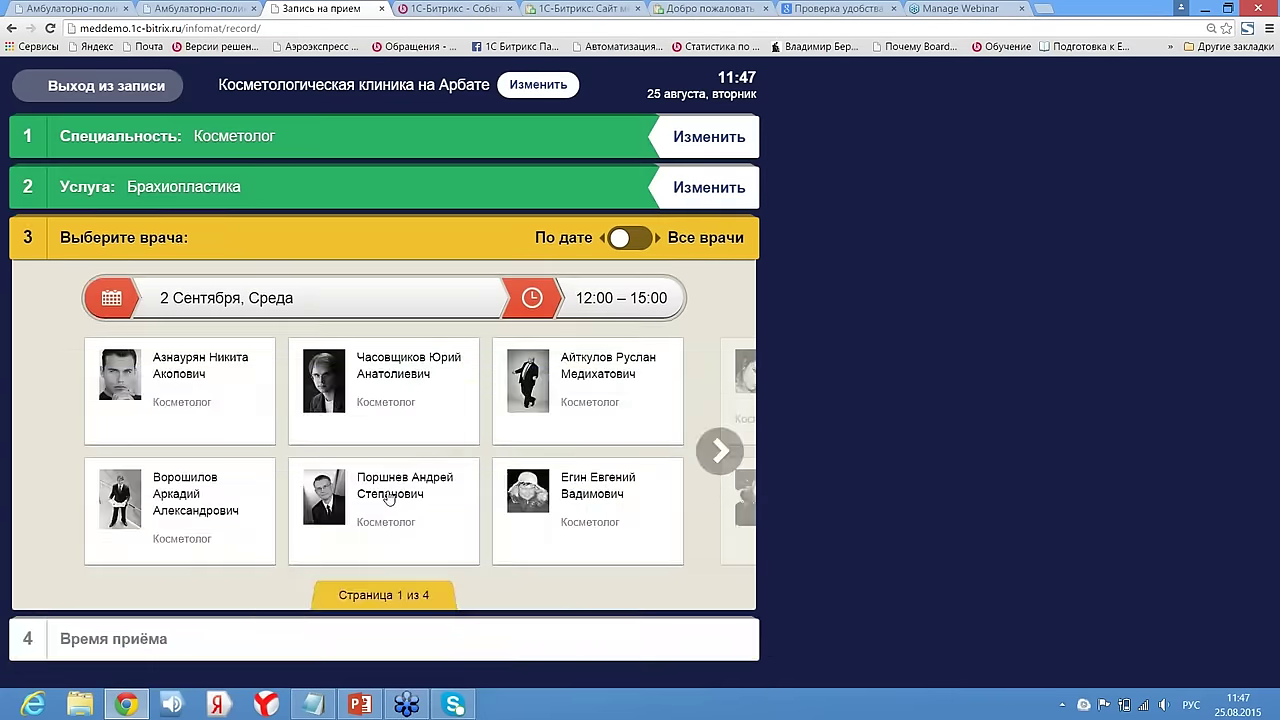
click(400, 490)
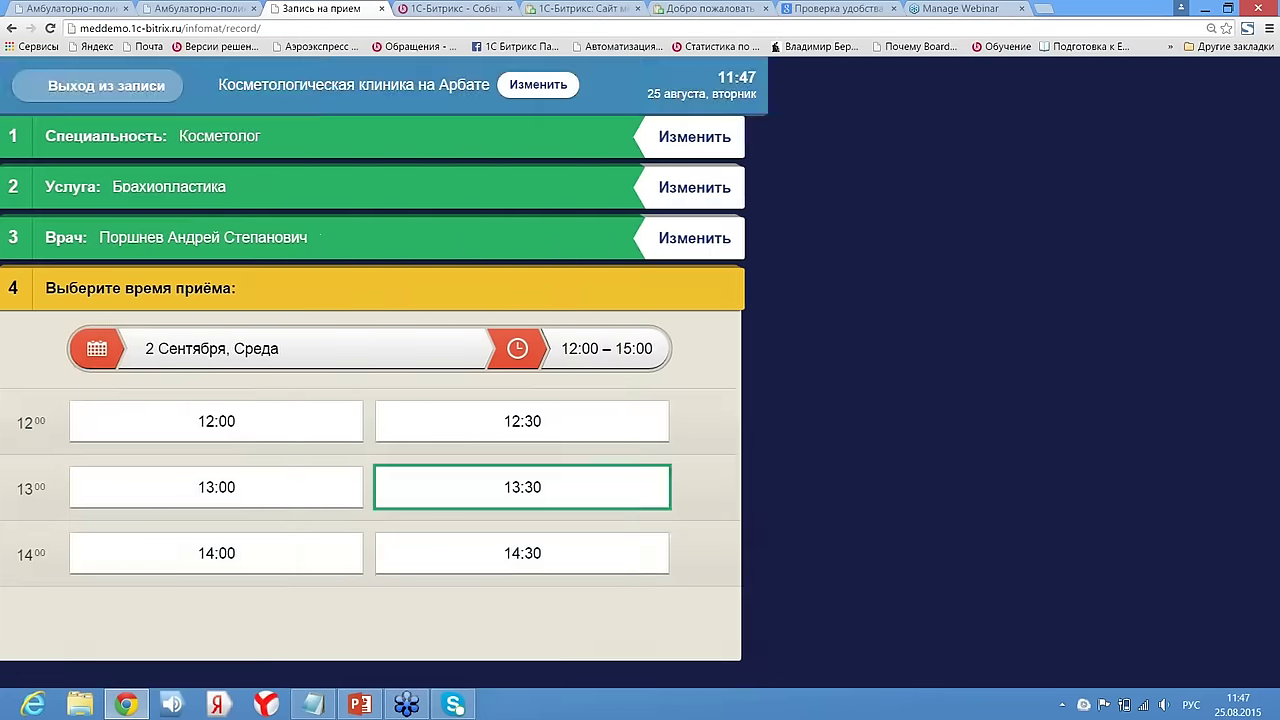
click(530, 488)
Add the patient's phone number on the keypad and tap Готово
click(348, 401)
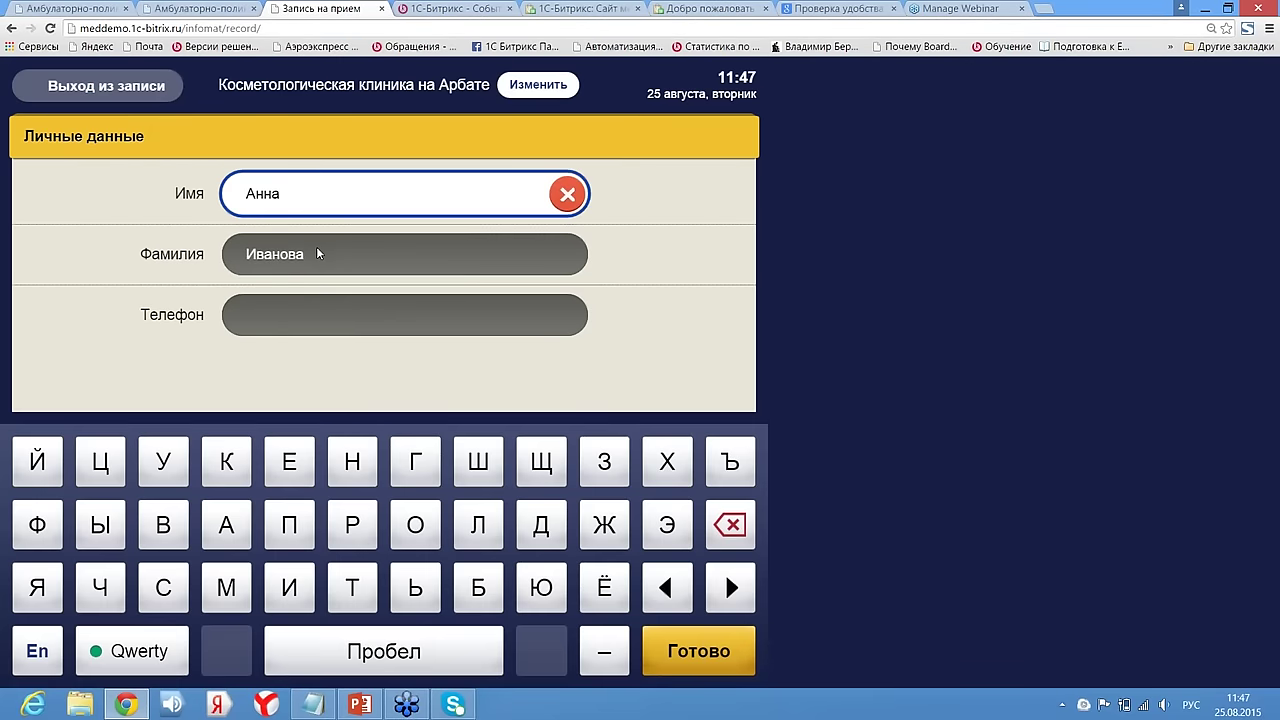
click(289, 327)
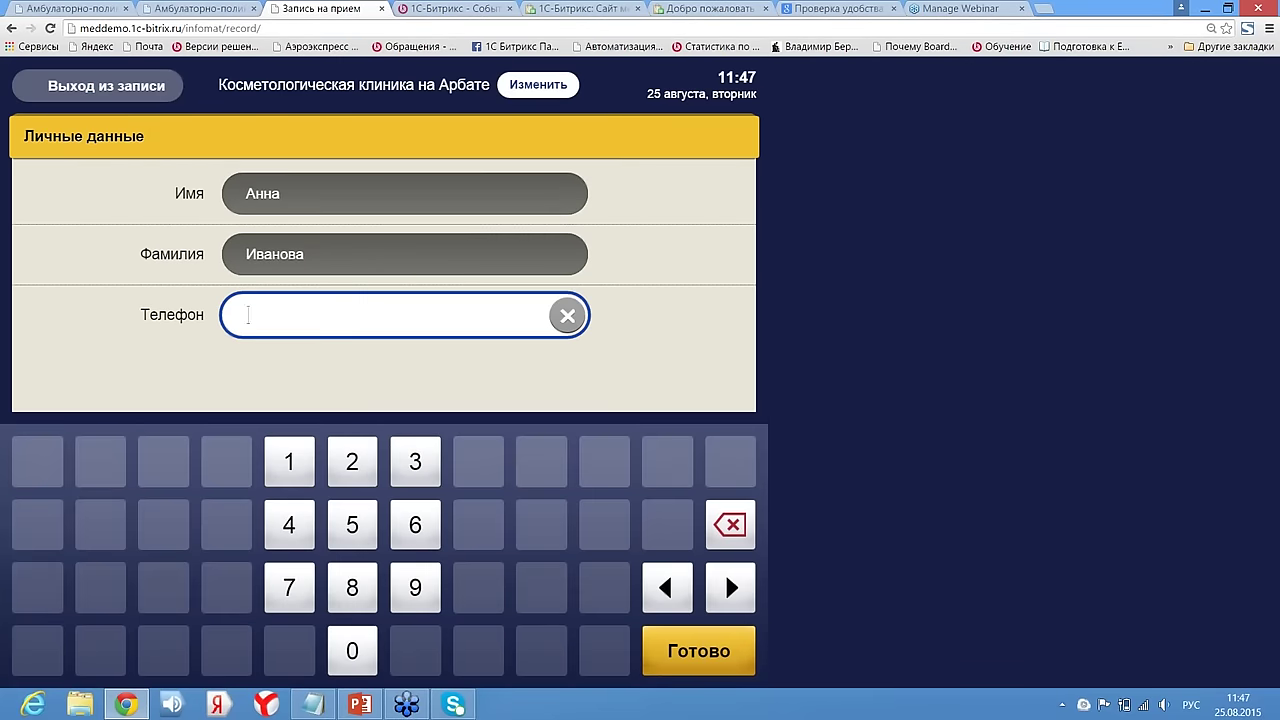
click(350, 462)
click(350, 462)
click(300, 524)
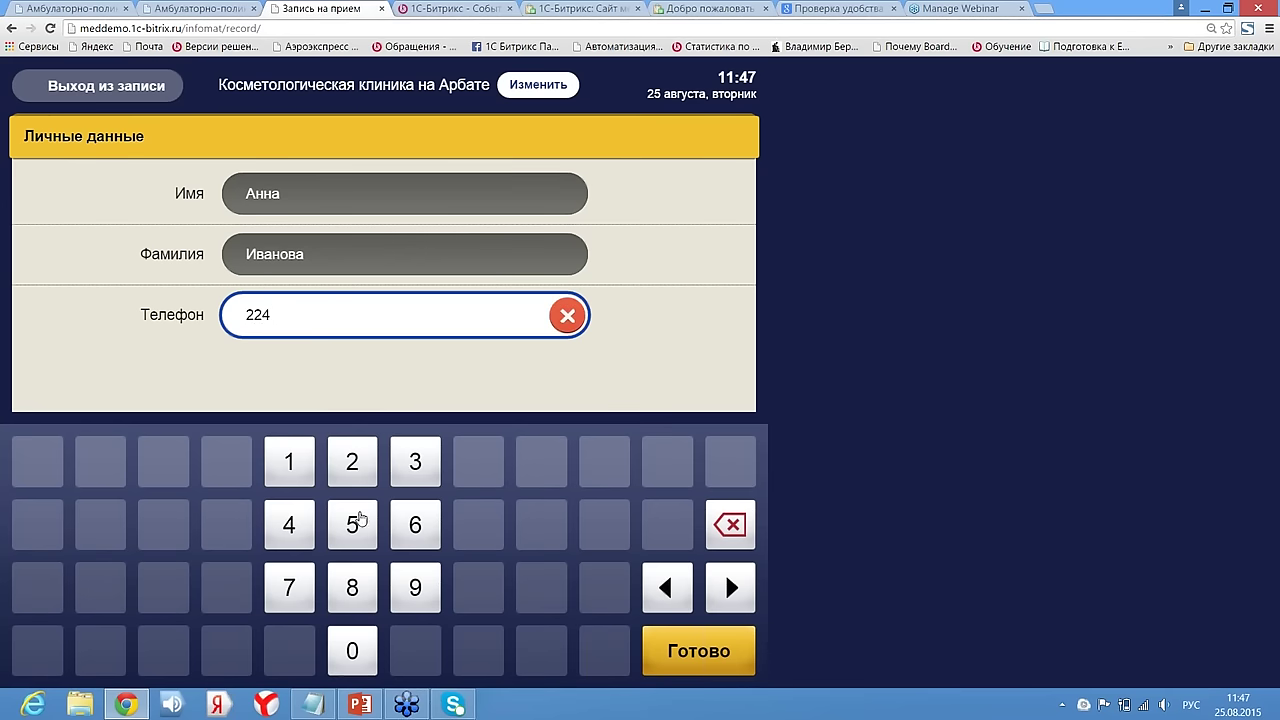
click(402, 464)
click(357, 526)
click(414, 460)
click(416, 526)
click(674, 648)
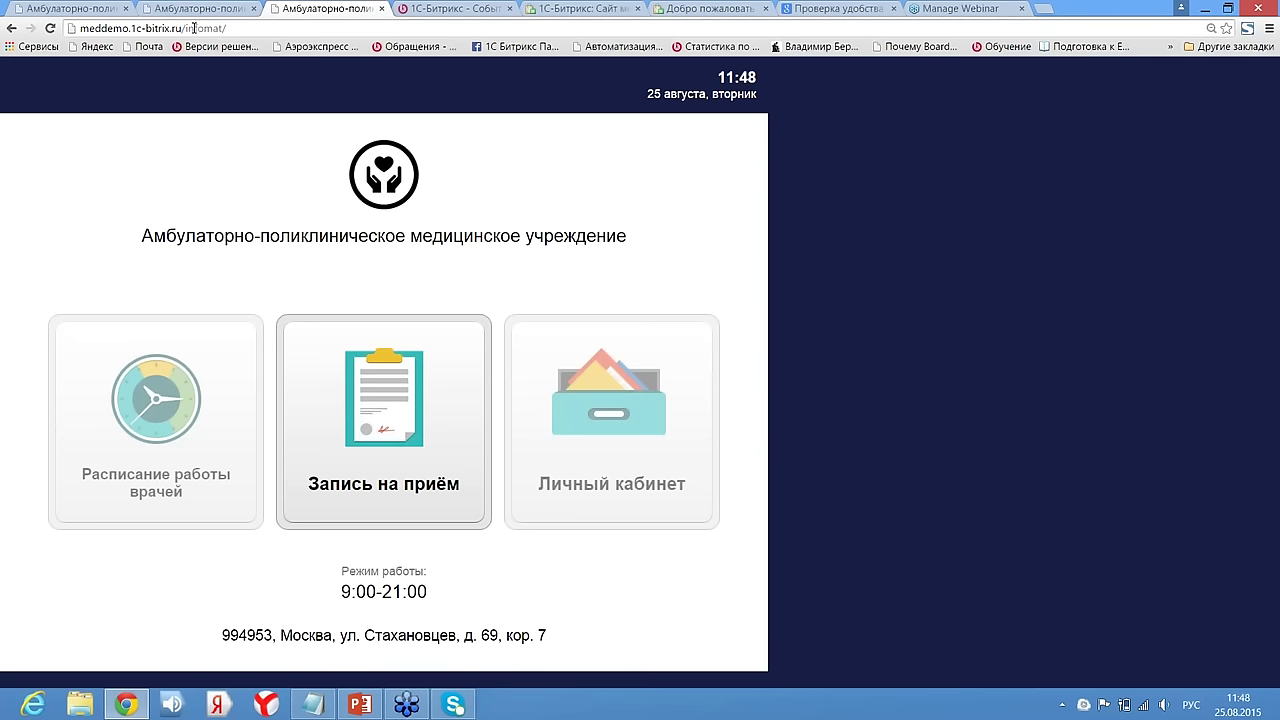
Remove 'infomat/' from the address bar URL to load the clinic site's root page
drag(186, 28, 237, 28)
key(BackSpace)
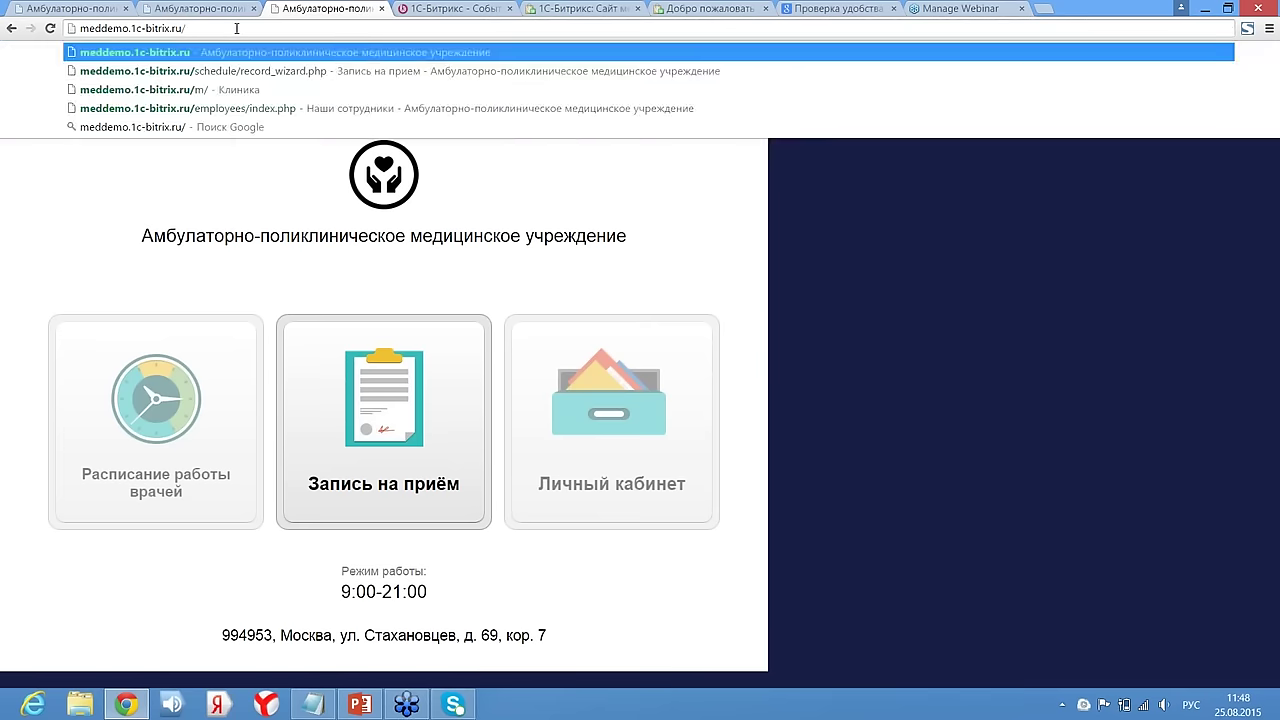
key(Return)
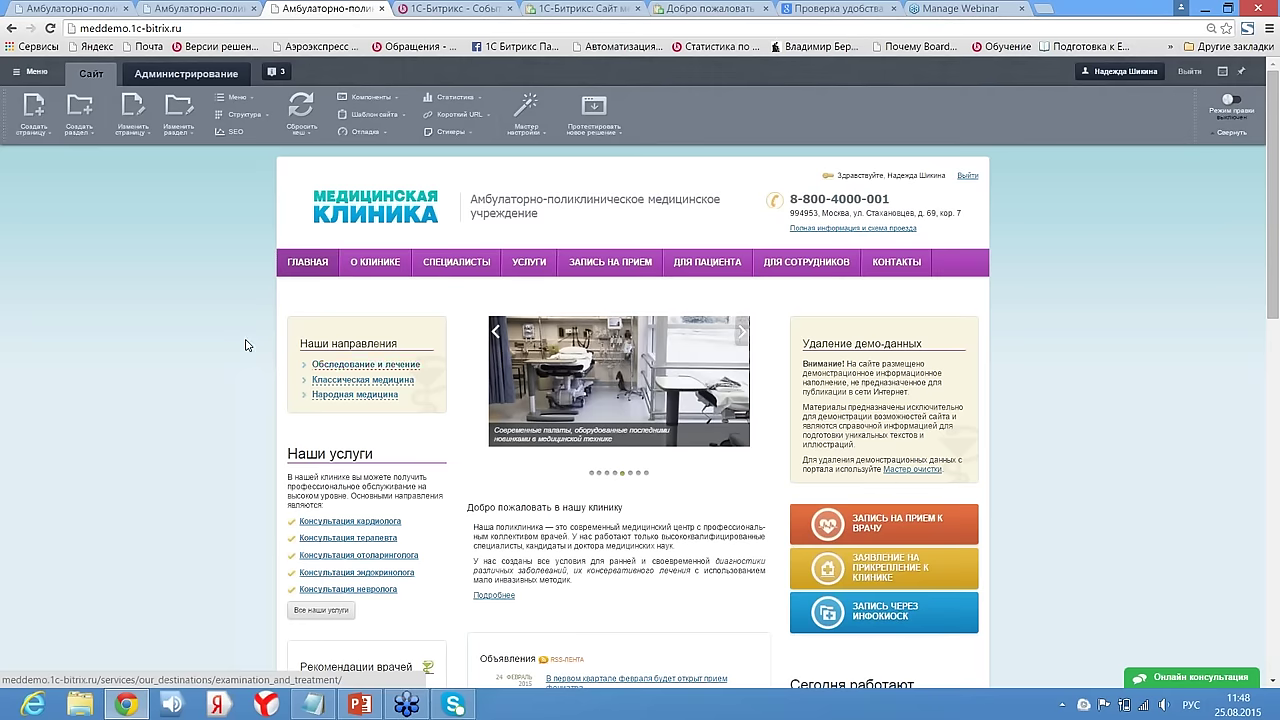
Resume the PowerPoint slide show from the current slide and advance two slides
mouse_move(361, 706)
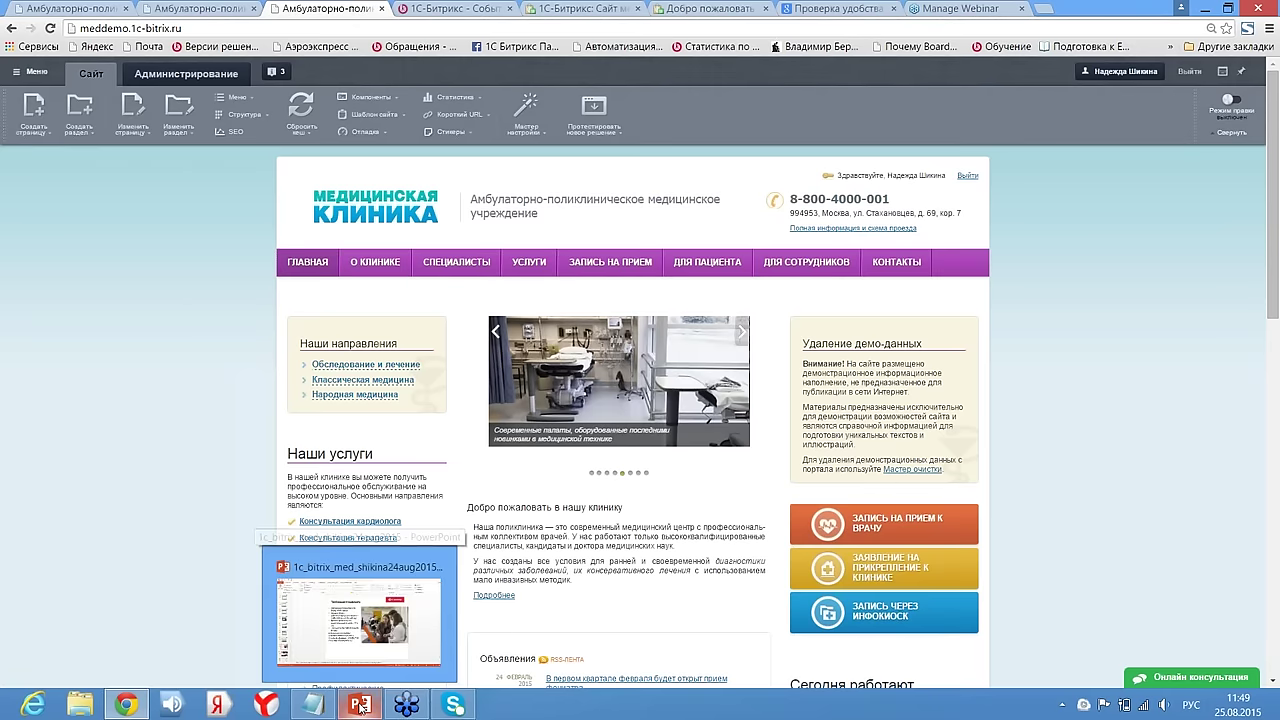
click(361, 706)
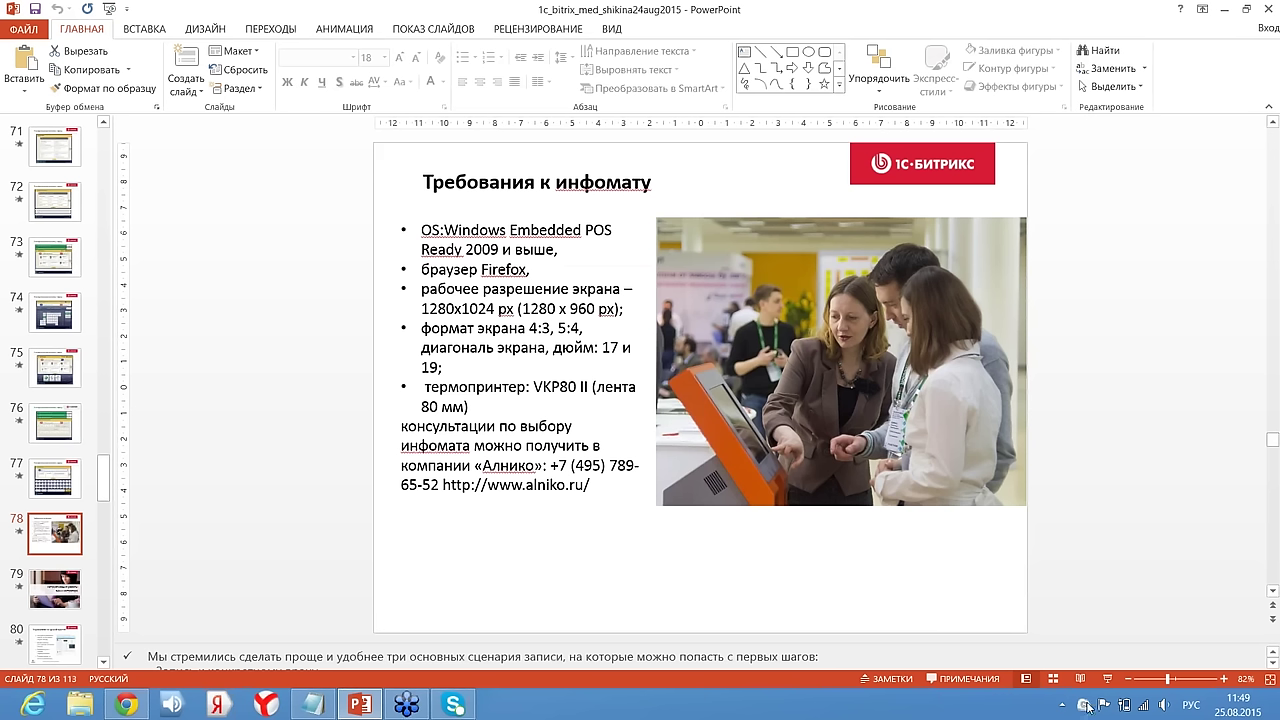
click(1107, 678)
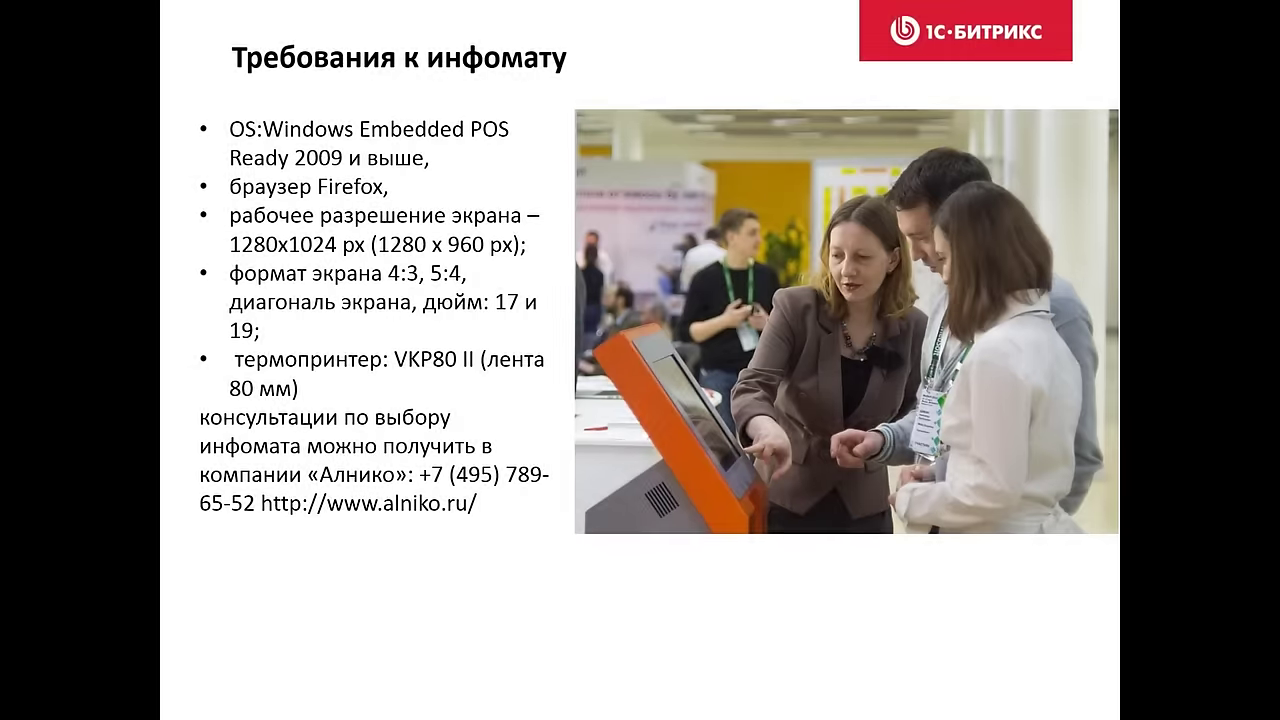
key(Right)
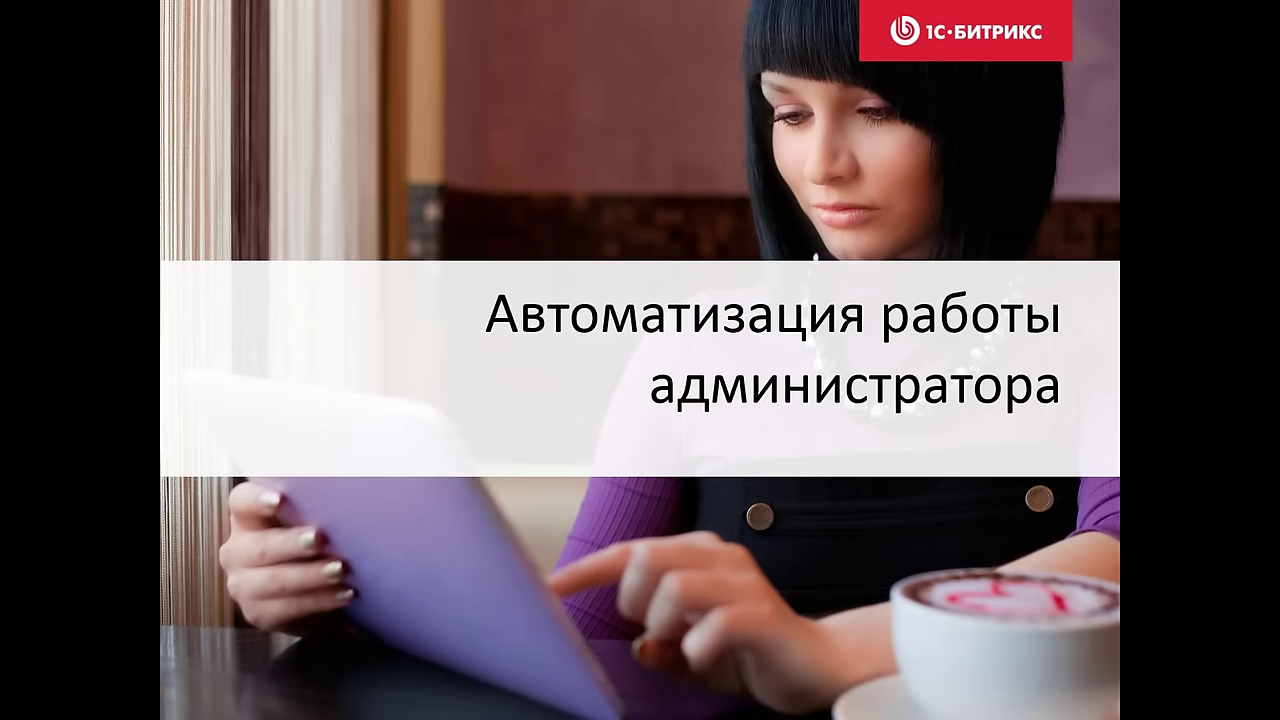
key(Right)
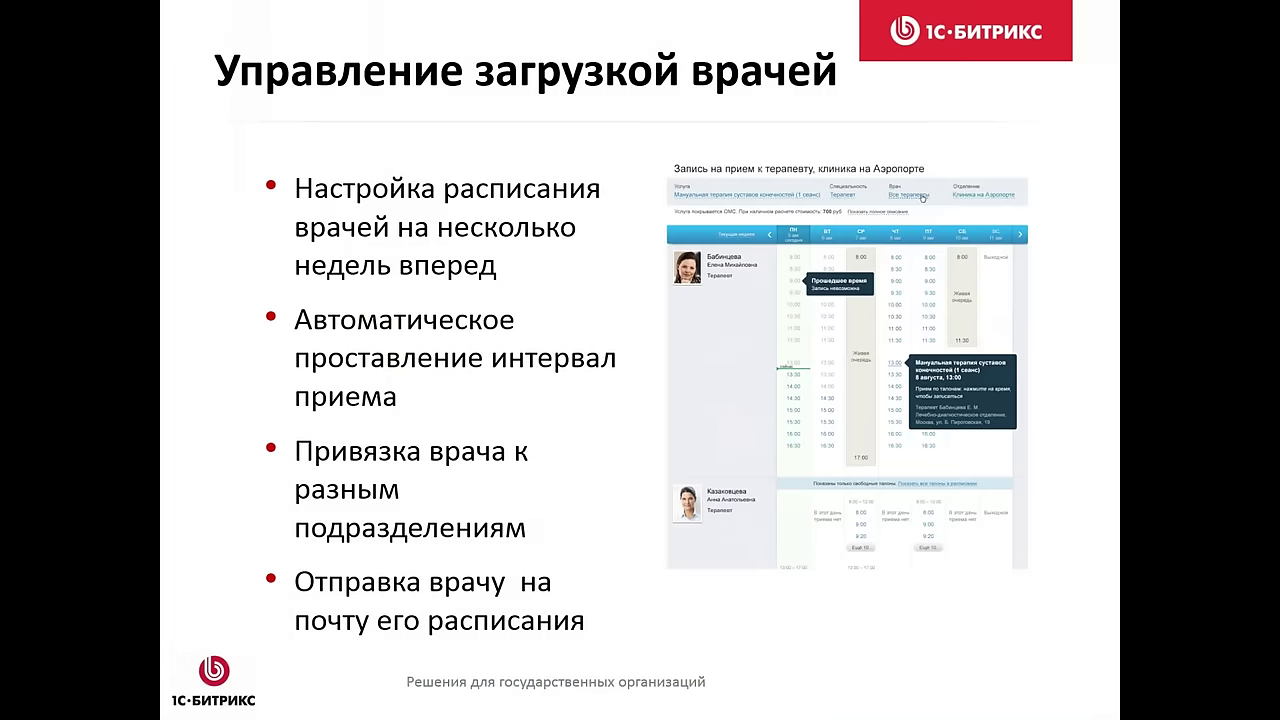